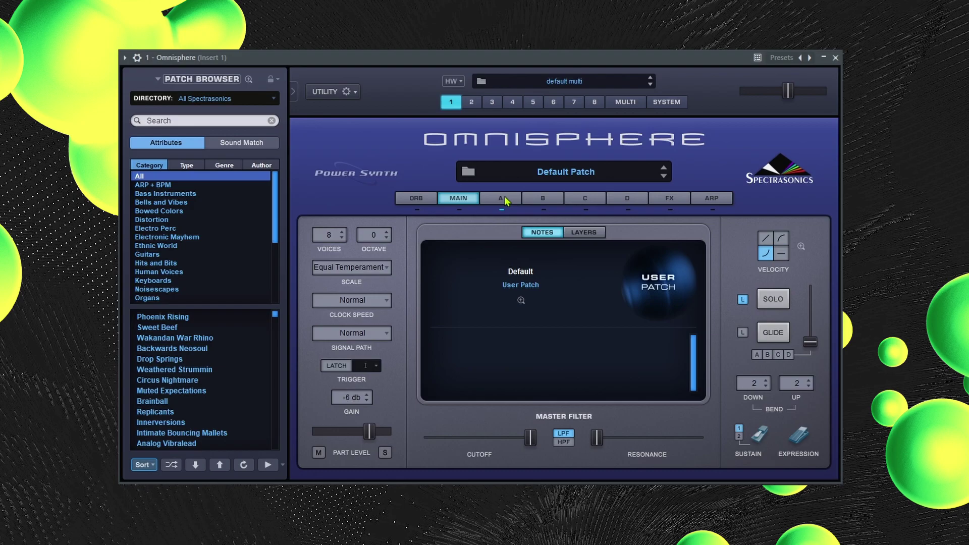
click(504, 199)
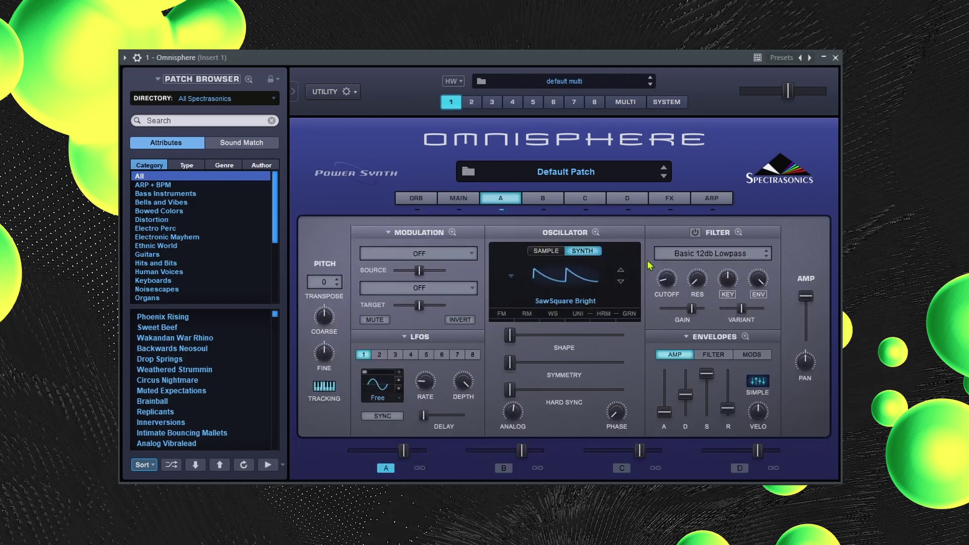
click(346, 93)
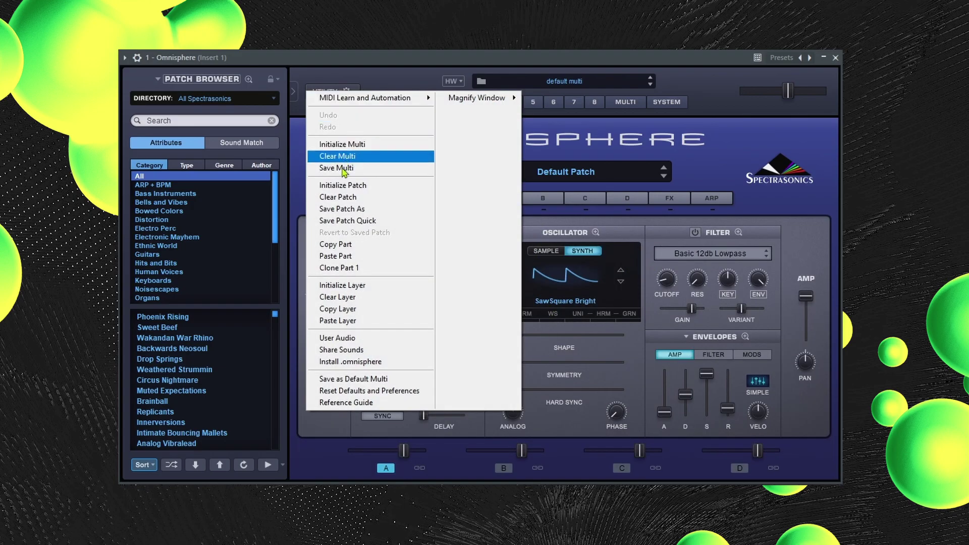
click(674, 222)
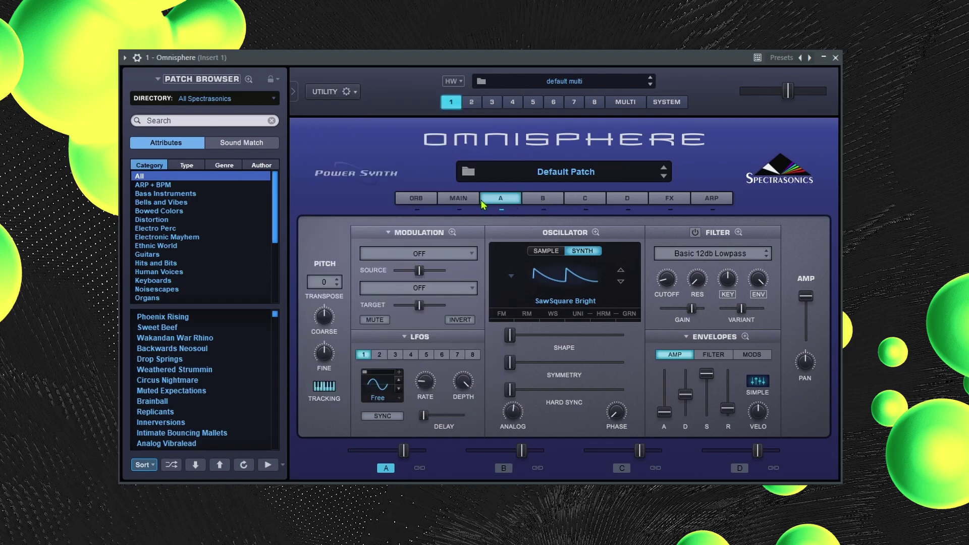
click(472, 199)
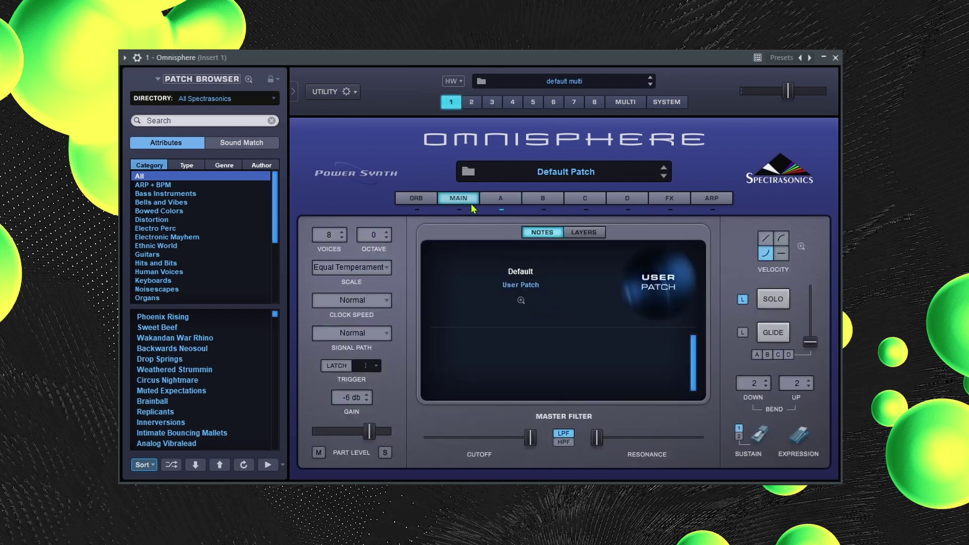
Try the Solo and Glide modes on the main page, lengthening the glide time before switching both modes off
click(770, 301)
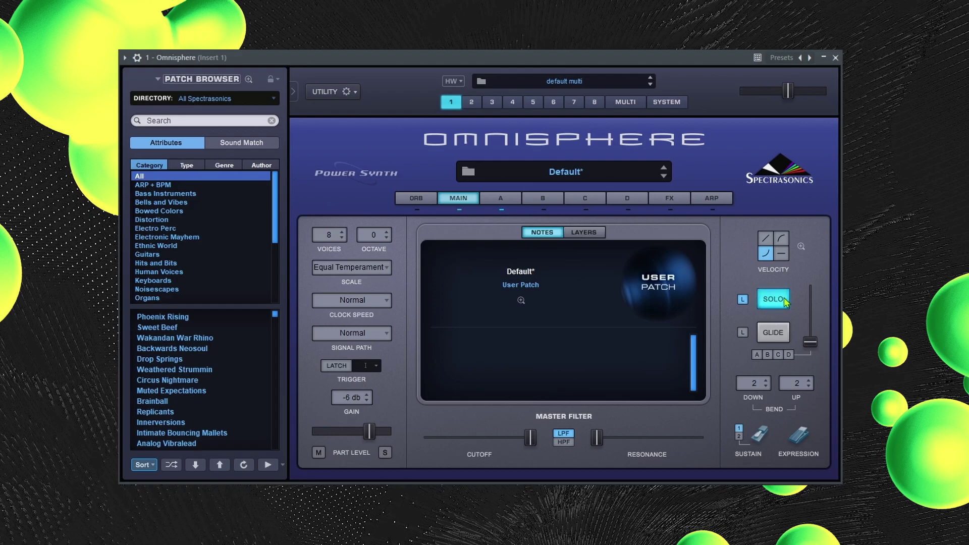
click(773, 299)
click(772, 332)
click(811, 343)
drag(812, 344, 815, 326)
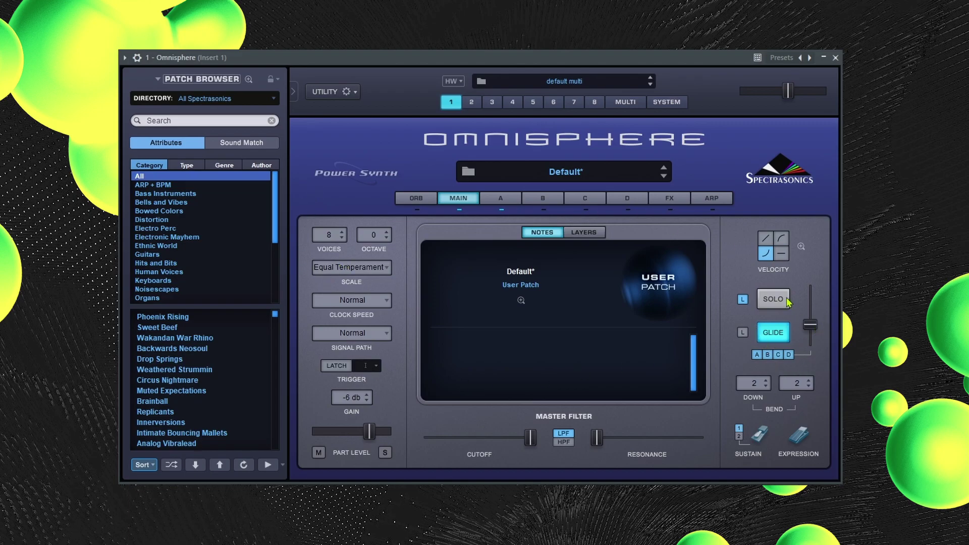
click(773, 334)
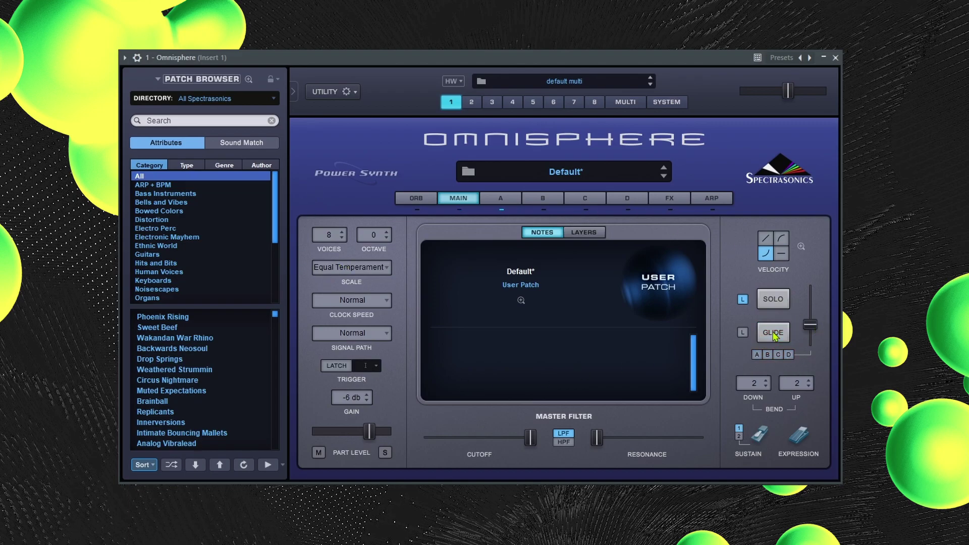
On layer A's amp envelope, lower the sustain and raise the decay and release after checking the Filter and Mods envelopes
click(494, 200)
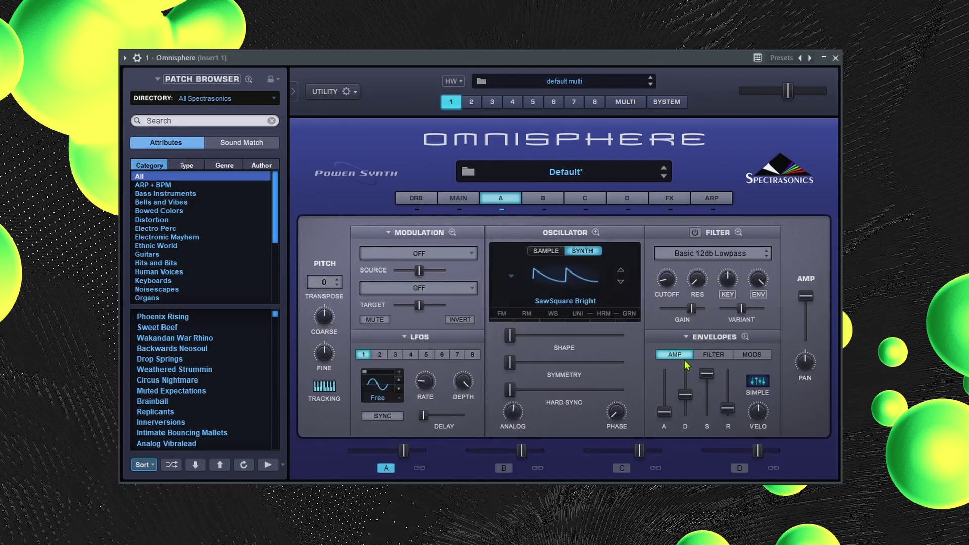
click(725, 358)
click(744, 359)
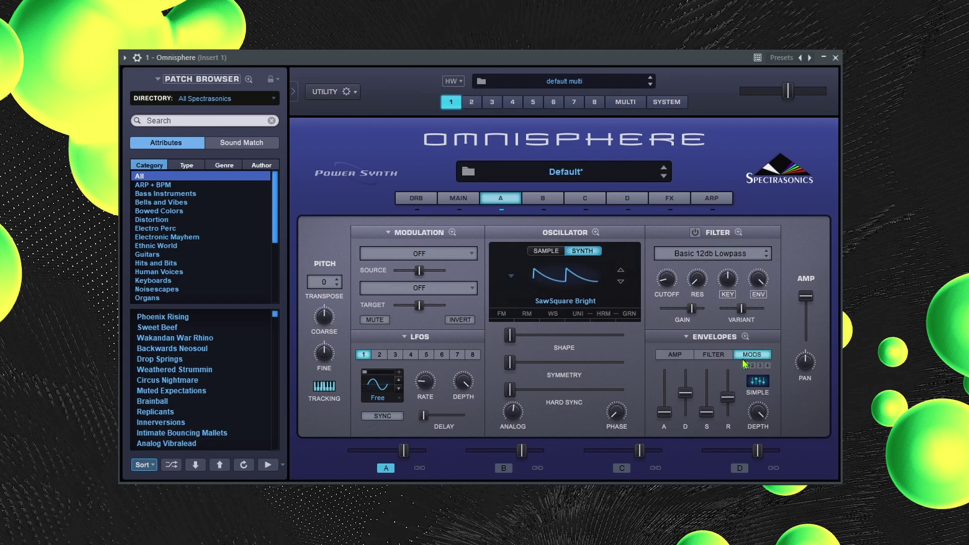
click(671, 356)
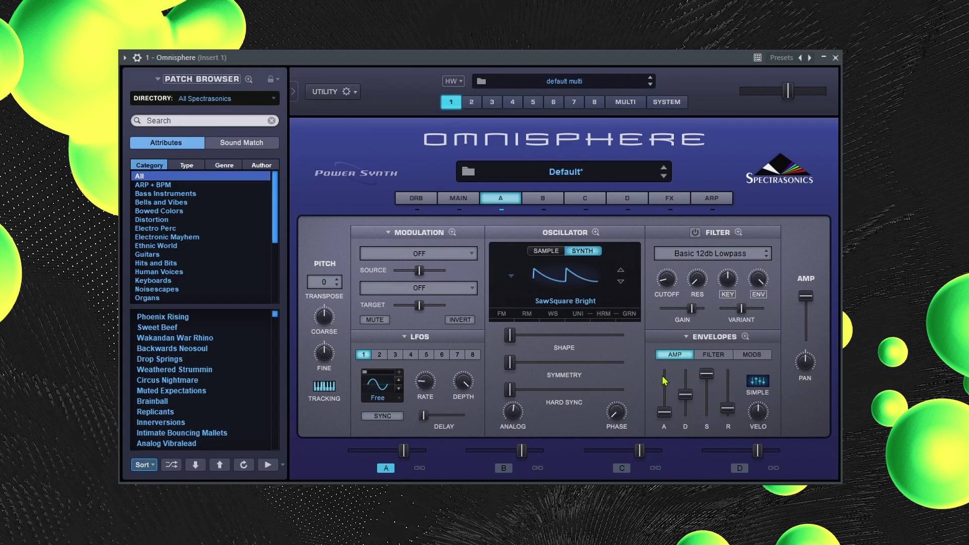
mouse_move(706, 375)
drag(706, 374, 704, 403)
drag(727, 414, 730, 402)
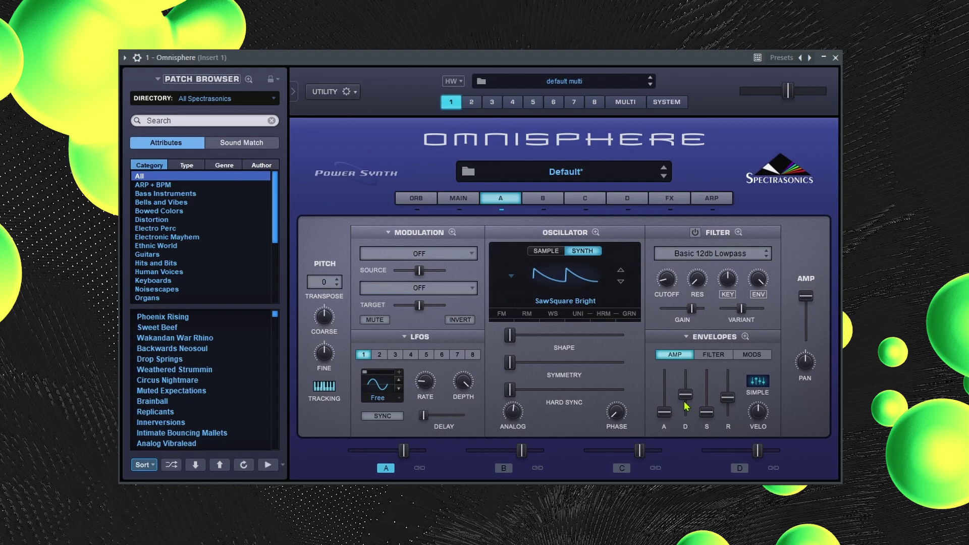
drag(727, 398, 686, 387)
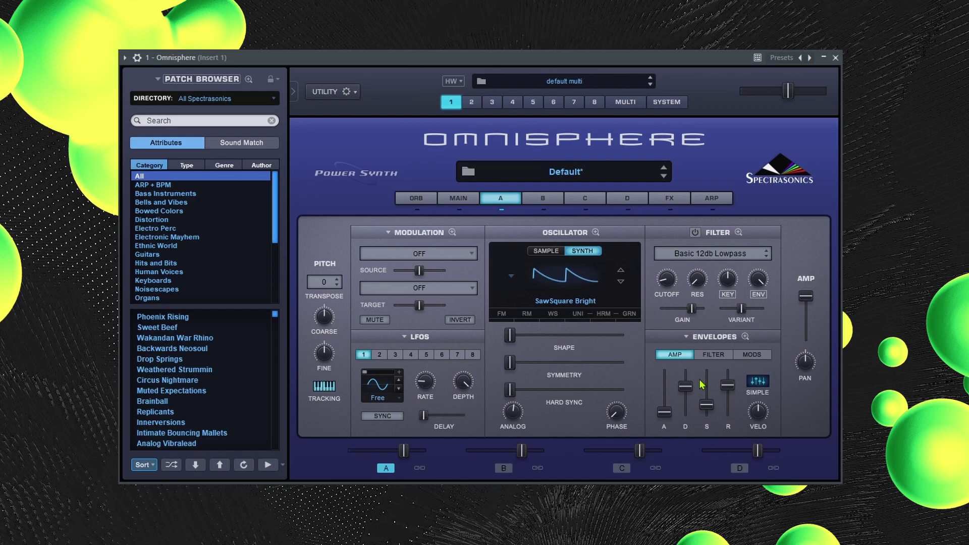
Reshape layer A's amp envelope with a slower attack, shorter decay, minimum sustain and moderate release
drag(707, 406, 708, 388)
drag(673, 421, 667, 397)
drag(710, 392, 714, 431)
drag(732, 393, 729, 429)
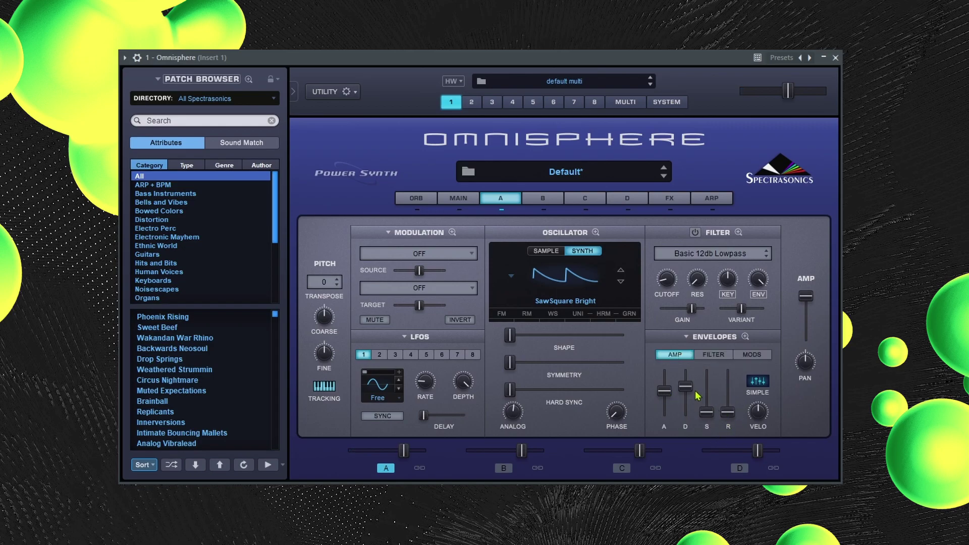
drag(682, 392, 668, 428)
drag(668, 417, 665, 405)
drag(668, 402, 668, 396)
drag(732, 416, 732, 401)
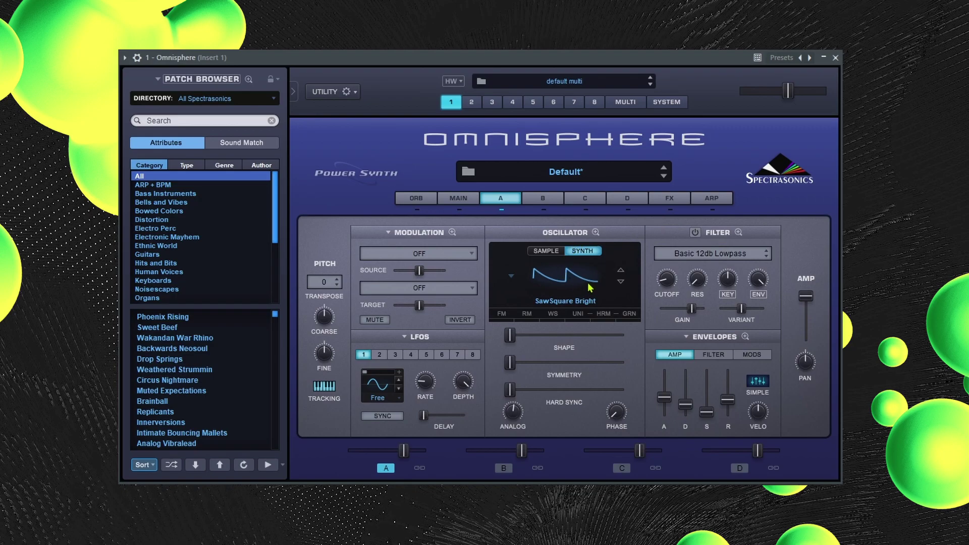
Look through layer A's synth waveforms without choosing one, and try the oscillator's shaping sliders
click(563, 298)
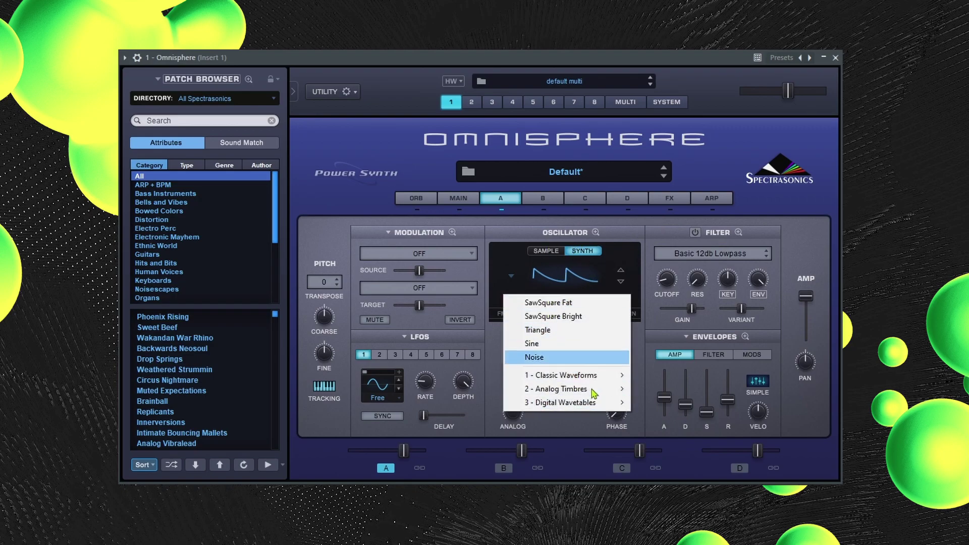
click(628, 228)
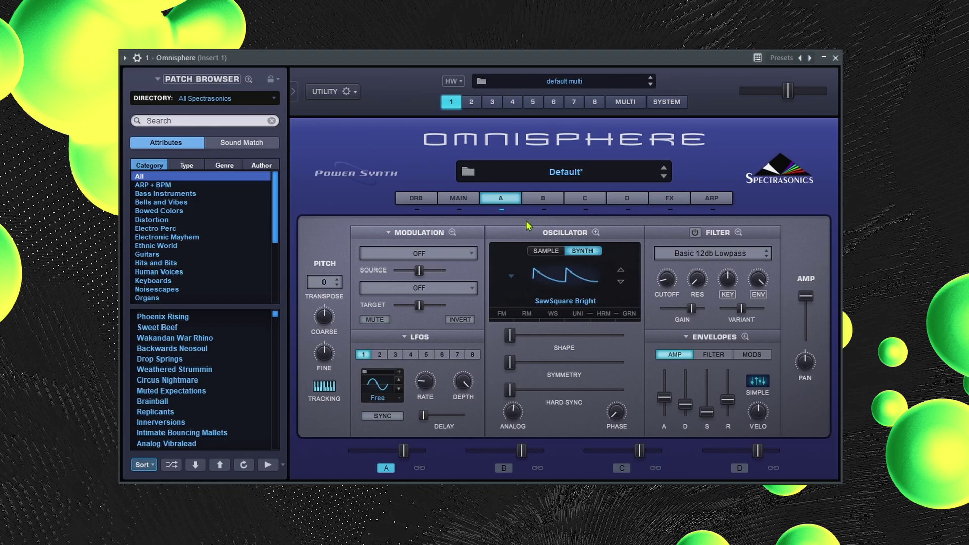
drag(510, 337, 547, 389)
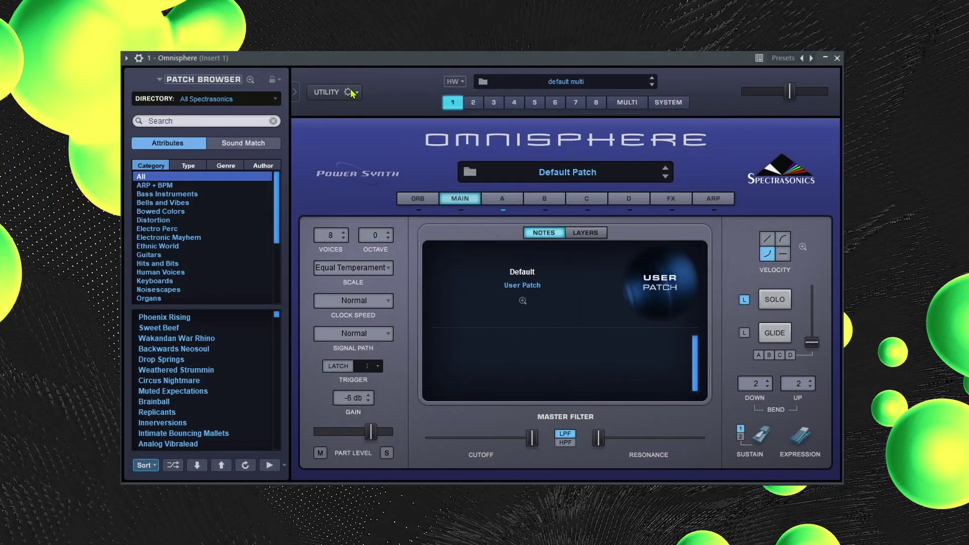
Initialize the patch and show layer A's settings
click(350, 92)
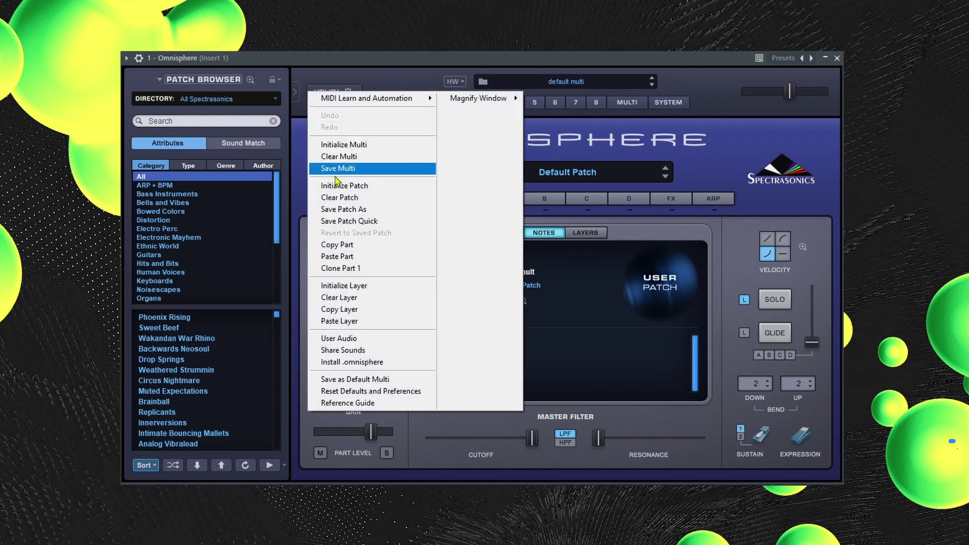
click(334, 187)
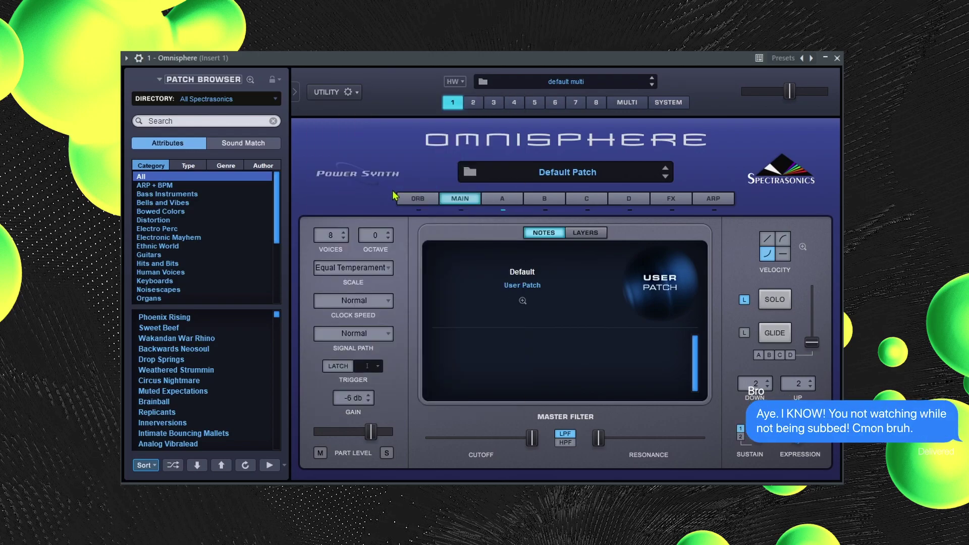
click(495, 200)
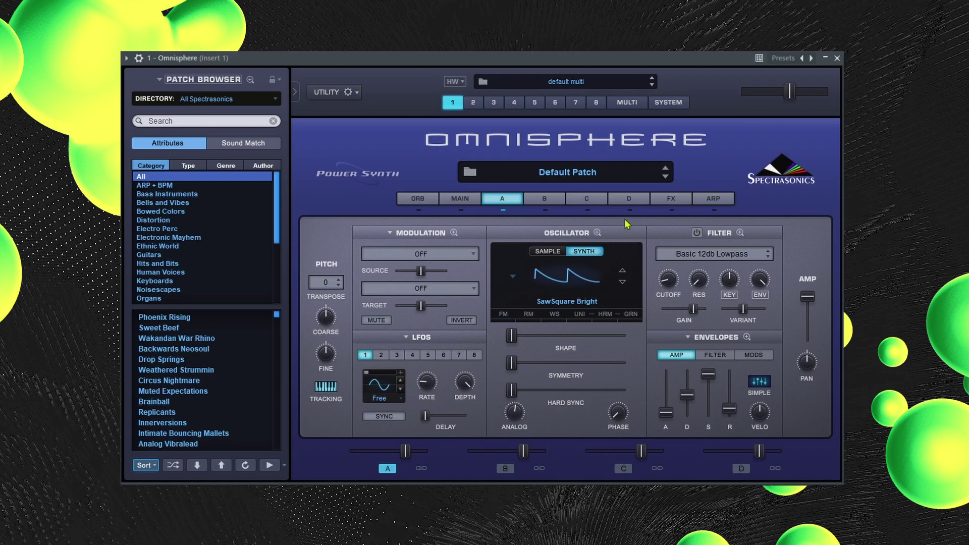
Set layer A's synth oscillator to the Chunky Overtone waveform from the Overtones group of Digital Wavetables
click(566, 288)
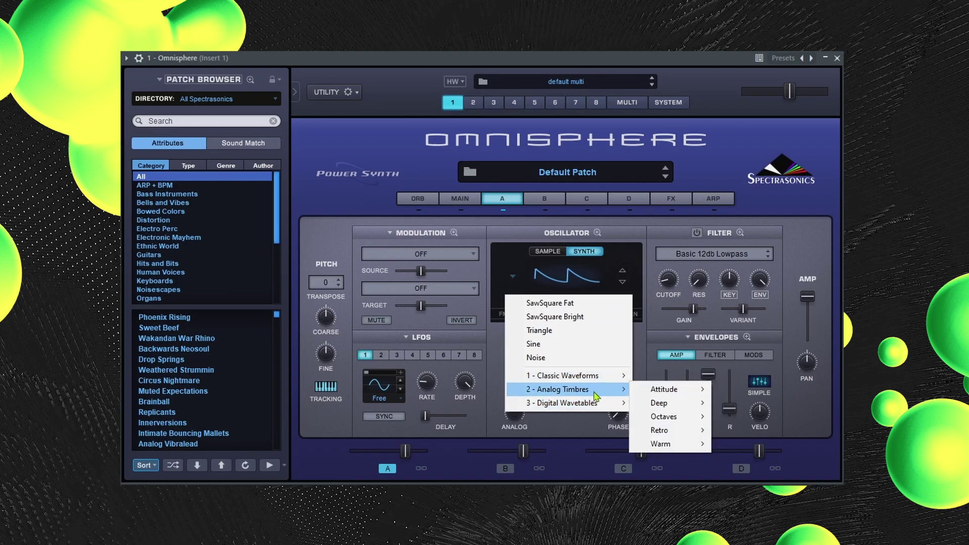
mouse_move(593, 409)
mouse_move(692, 435)
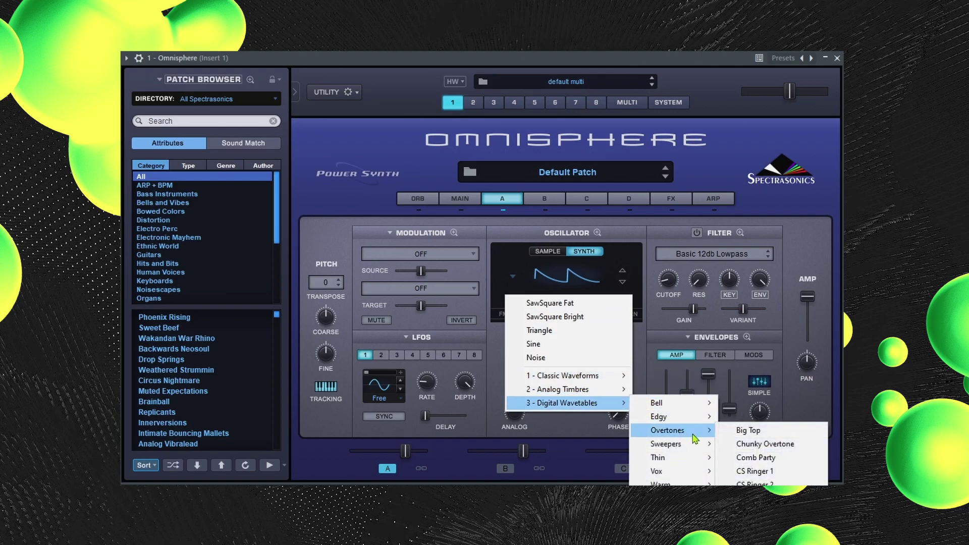
click(760, 443)
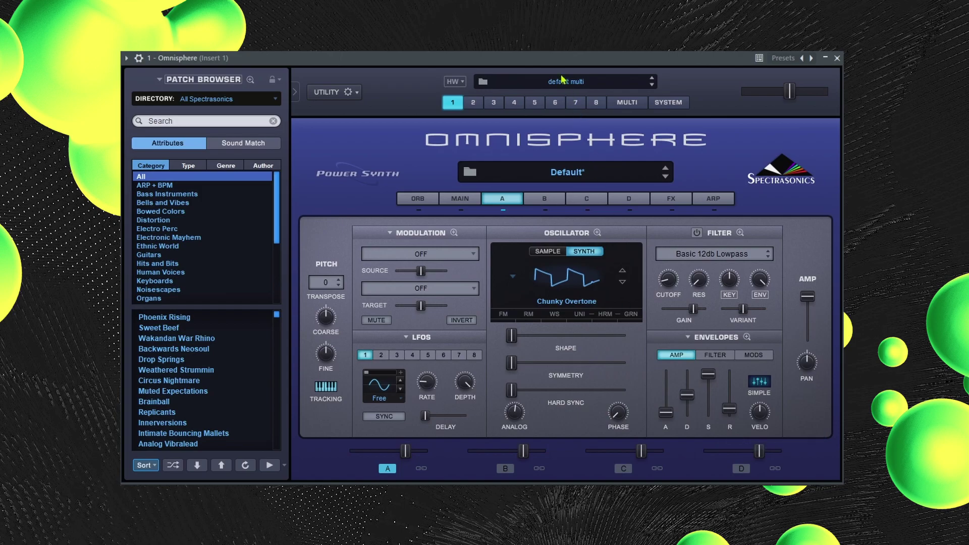
Set layer A's synth oscillator to the MS-20 Triangle waveform from the Triangle + Sine group of Classic Waveforms
click(564, 280)
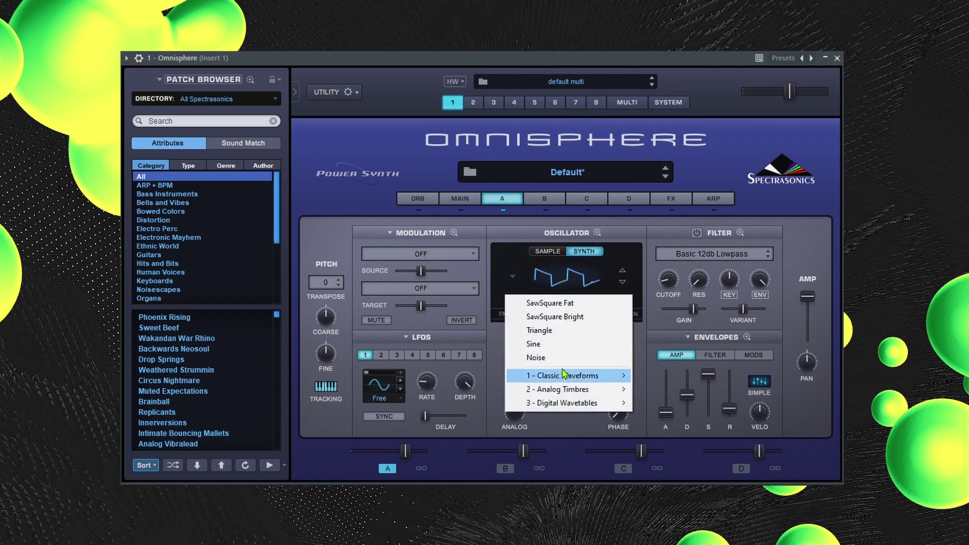
mouse_move(590, 378)
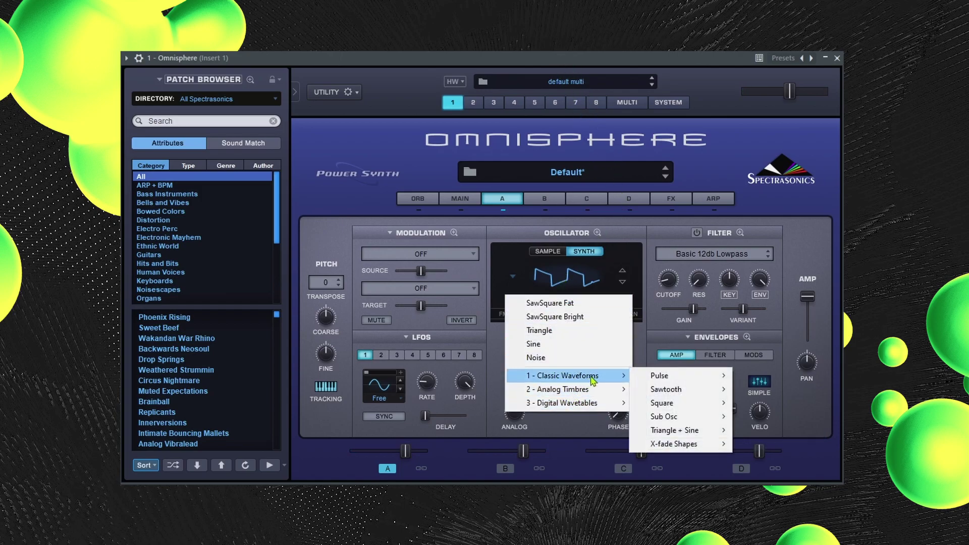
mouse_move(671, 432)
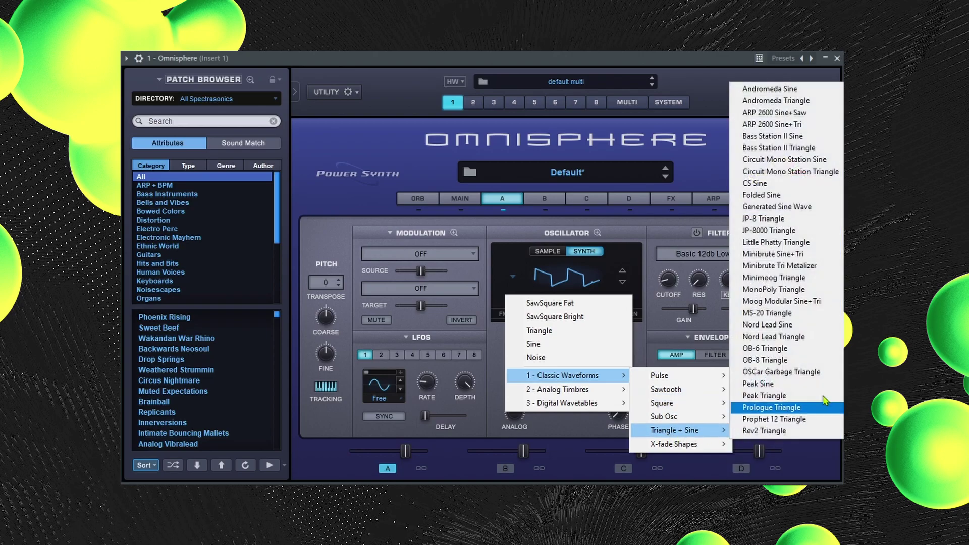
click(795, 313)
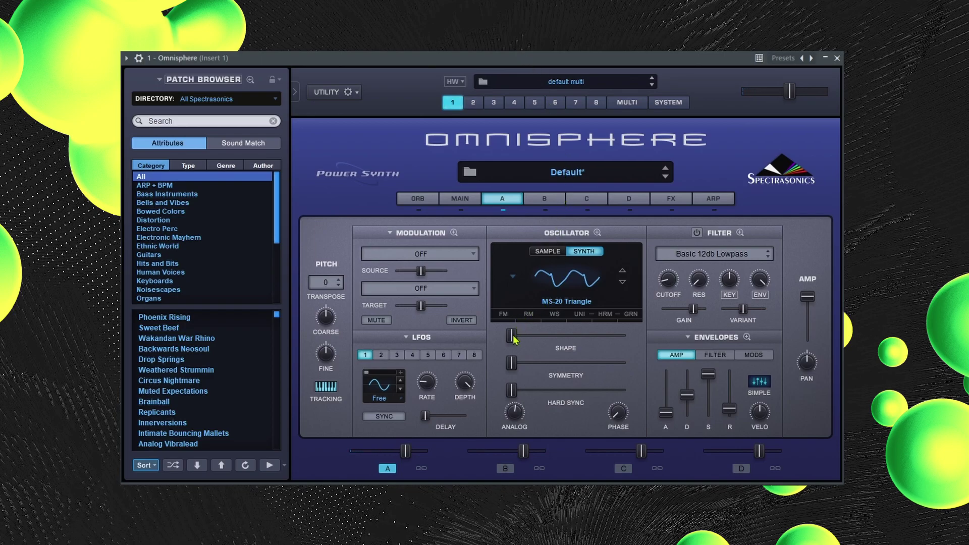
Raise layer A's oscillator Shape to about a third and Symmetry to about a quarter, and adjust its Analog amount
drag(512, 342, 520, 343)
drag(539, 346, 511, 393)
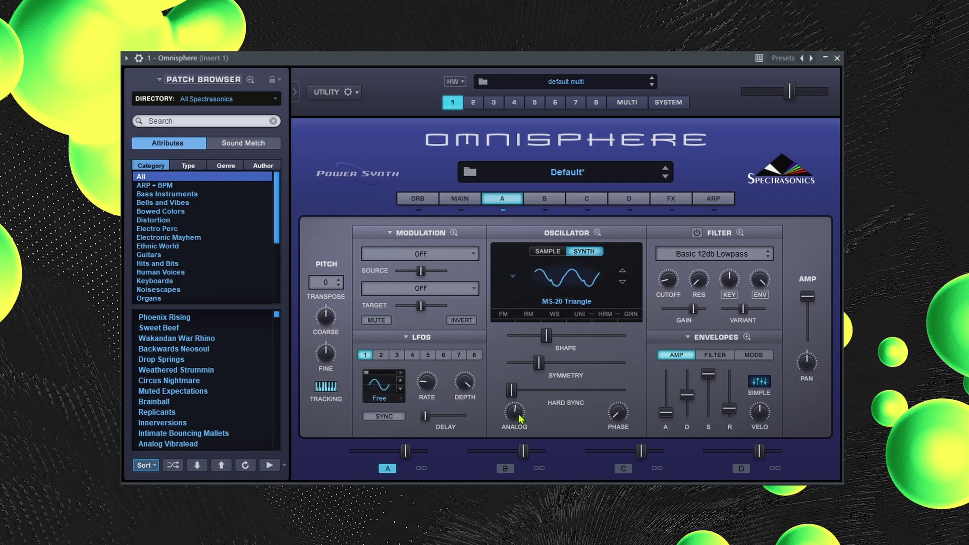
drag(618, 412, 667, 230)
Lower the sustain and lengthen the release of layer A's amp envelope, and reduce layer A's level slightly
drag(708, 374, 714, 420)
mouse_move(708, 411)
mouse_down()
mouse_move(708, 395)
mouse_move(735, 388)
mouse_move(709, 398)
mouse_up()
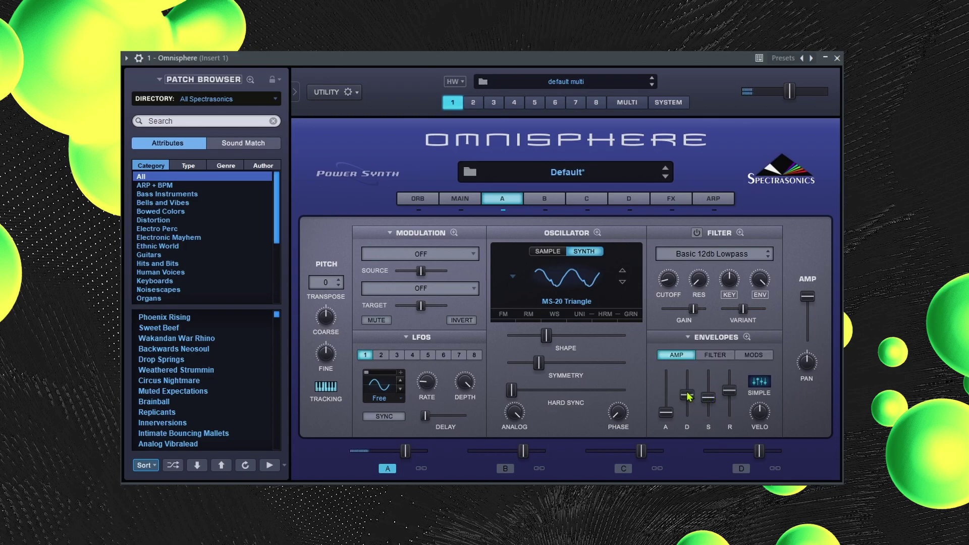
click(665, 412)
drag(406, 451, 390, 452)
Set layer B's oscillator to a sample source and filter its soundsources to the Analog Tones type
click(542, 202)
click(555, 251)
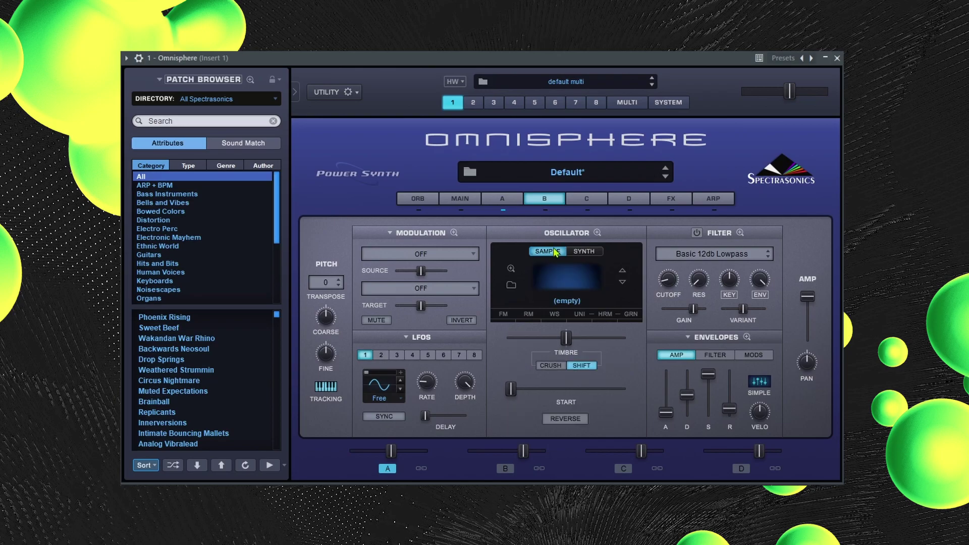
click(570, 290)
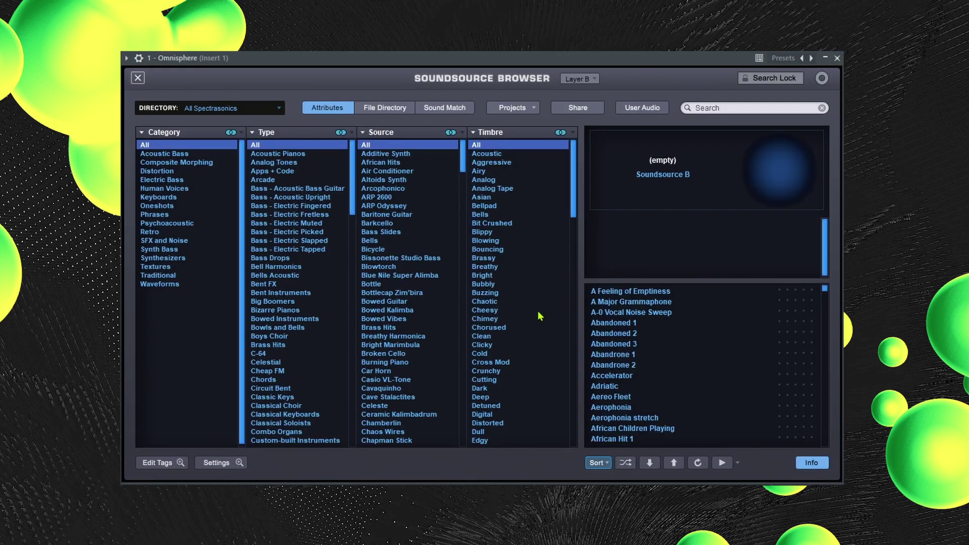
click(272, 164)
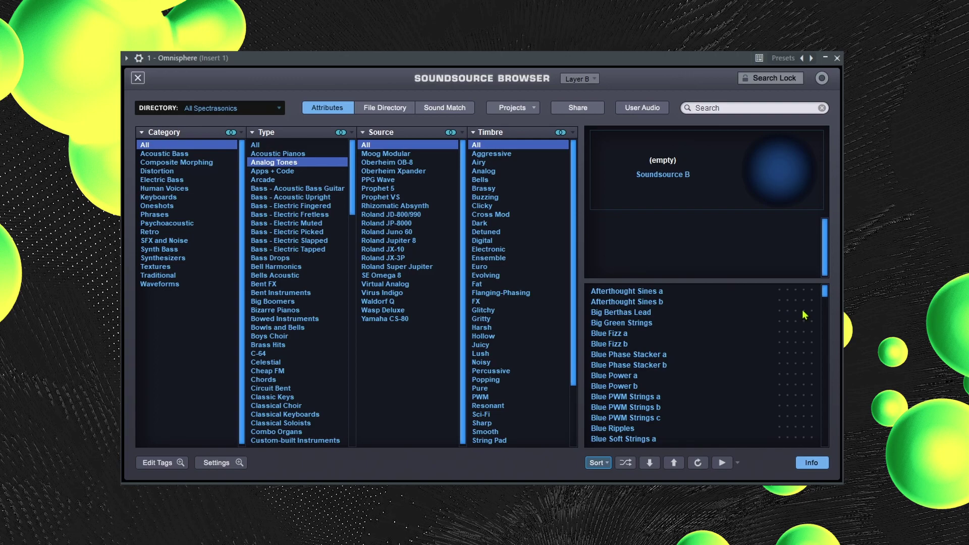
Try the JP-8 Fizzy Pad and Modular Gummowave soundsources on layer B
drag(824, 296, 824, 324)
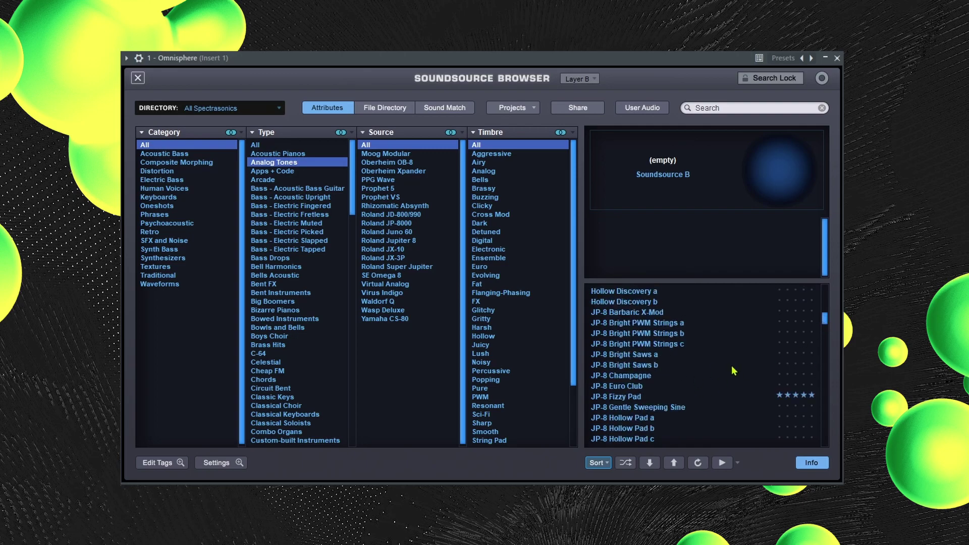
click(671, 397)
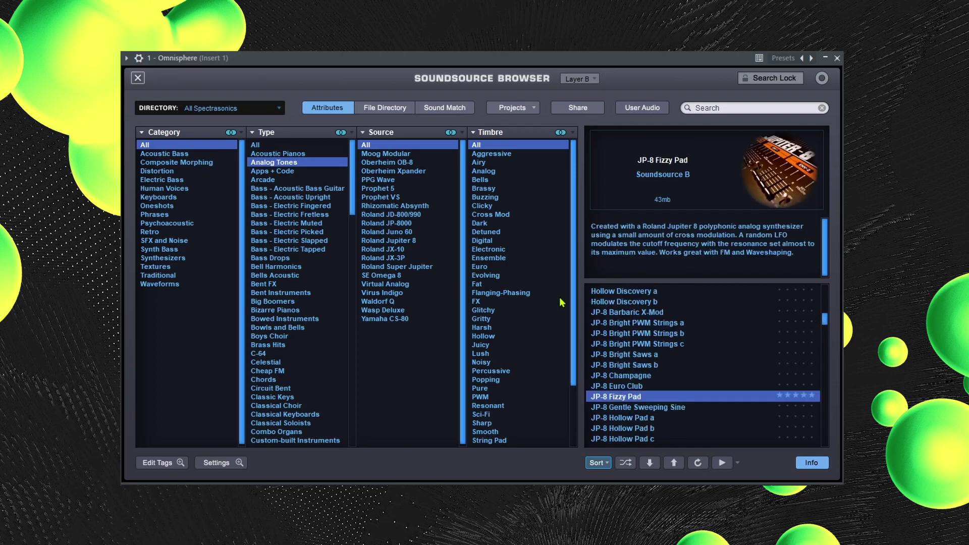
scroll(671, 323, down, 4)
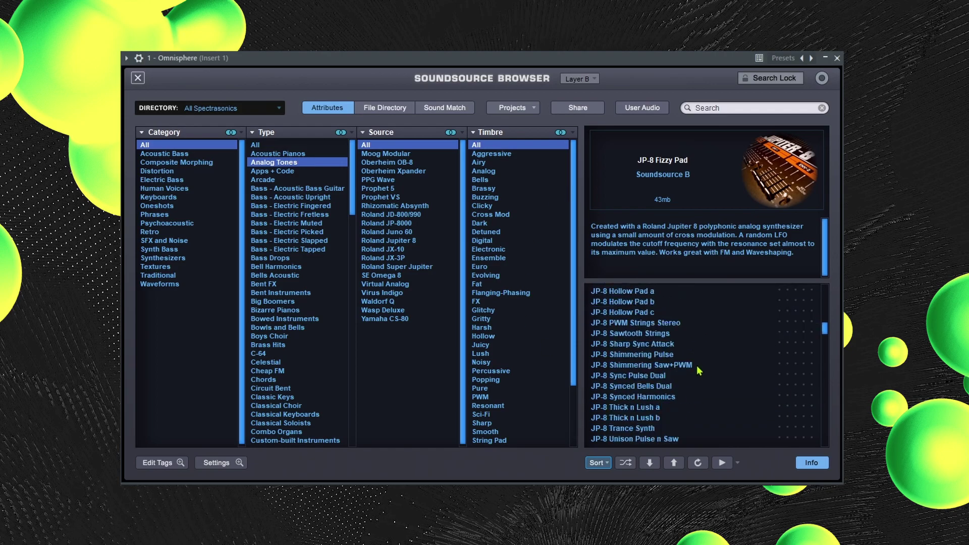
scroll(692, 363, up, 7)
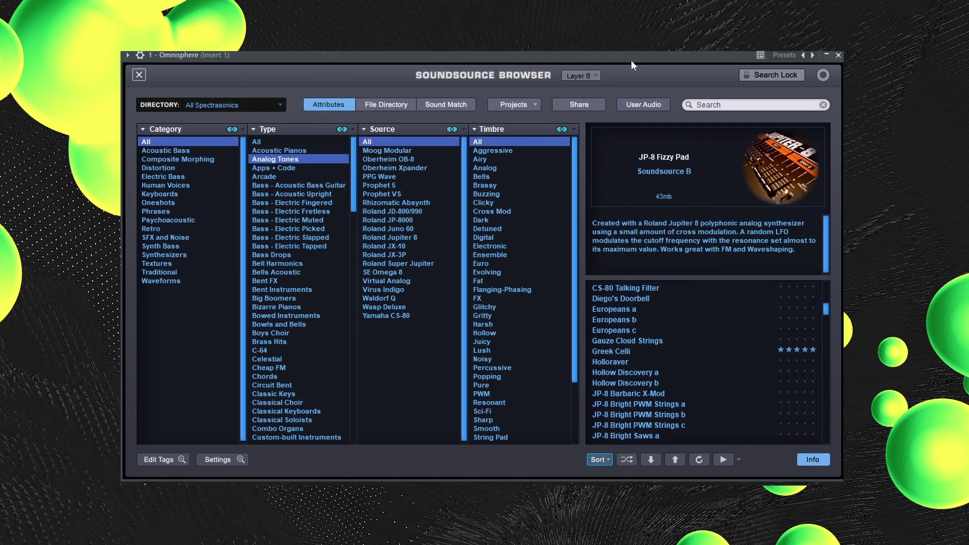
drag(827, 325, 694, 375)
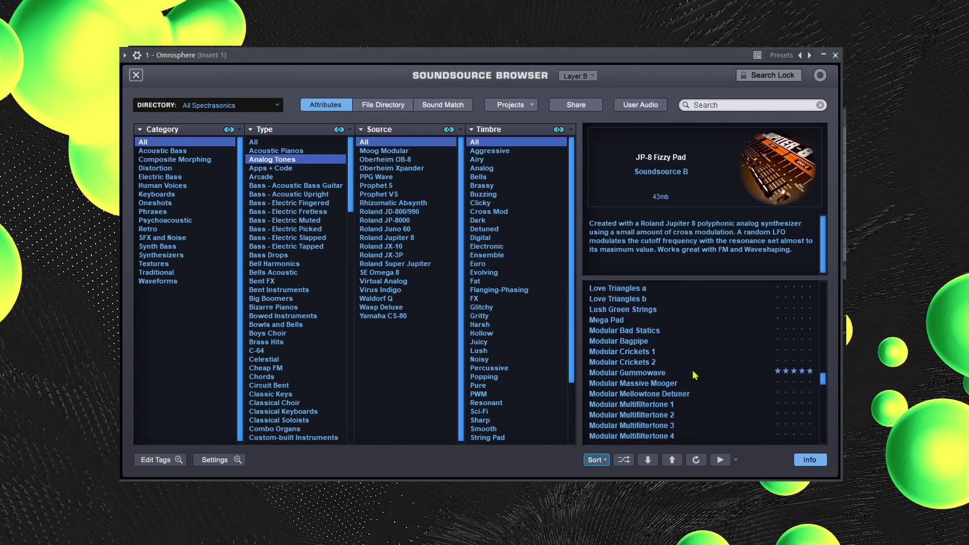
click(661, 375)
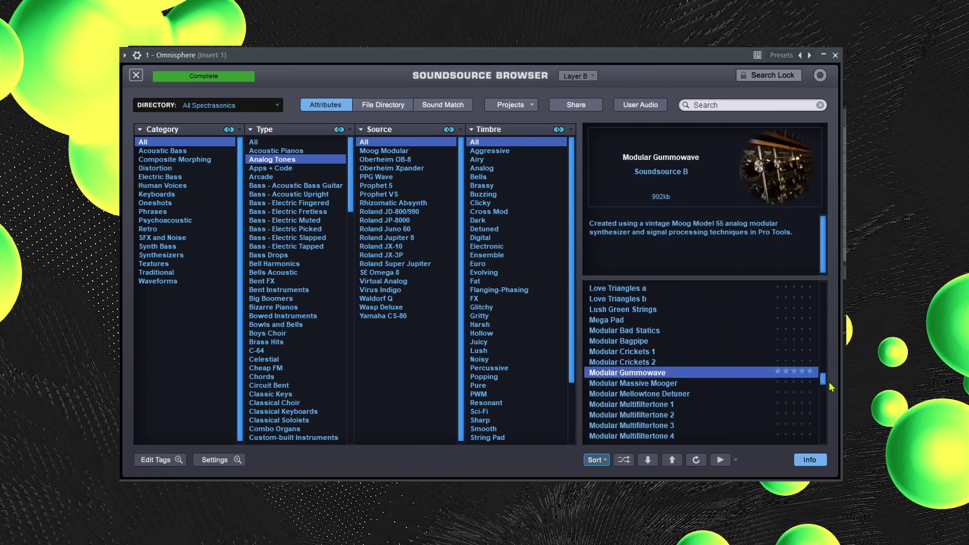
Load the VS Square table Pad soundsource into layer B and return to the layer's controls
drag(827, 386, 826, 448)
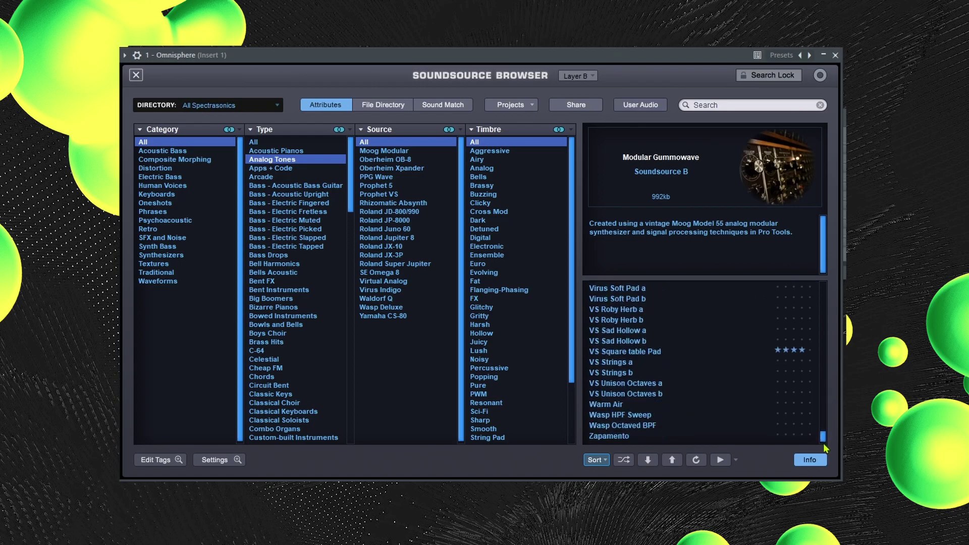
click(657, 351)
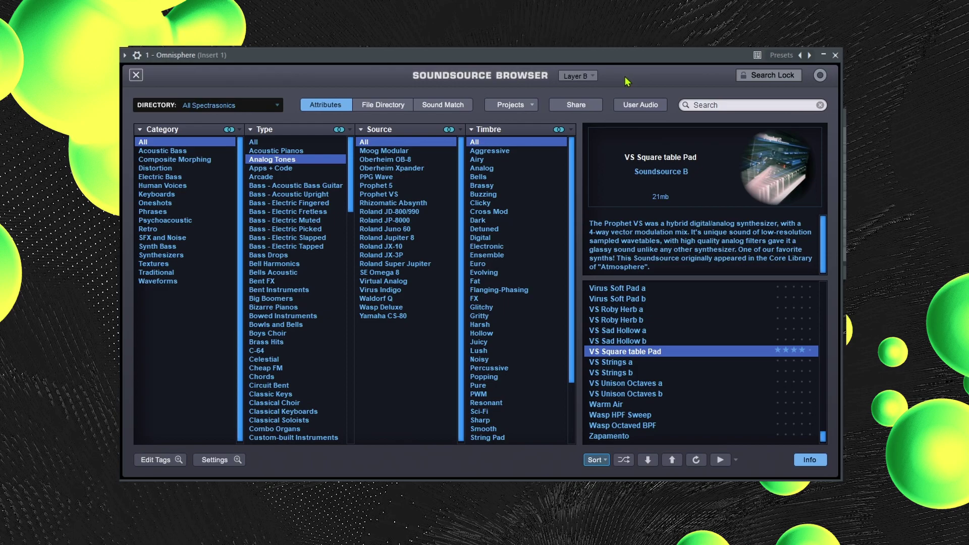
click(137, 76)
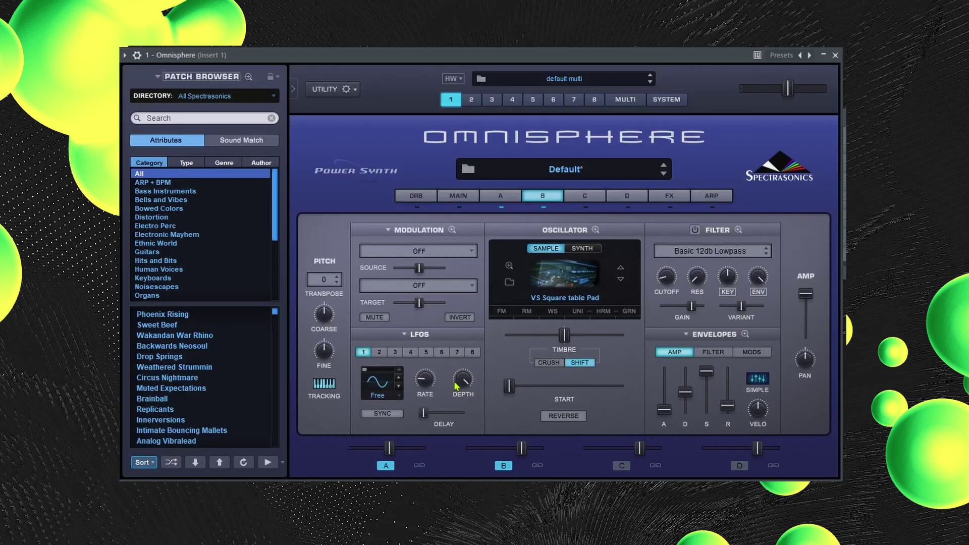
Raise layer B's level slightly, and give its amp envelope minimum sustain and a longer release
drag(527, 449, 535, 449)
drag(708, 379, 728, 396)
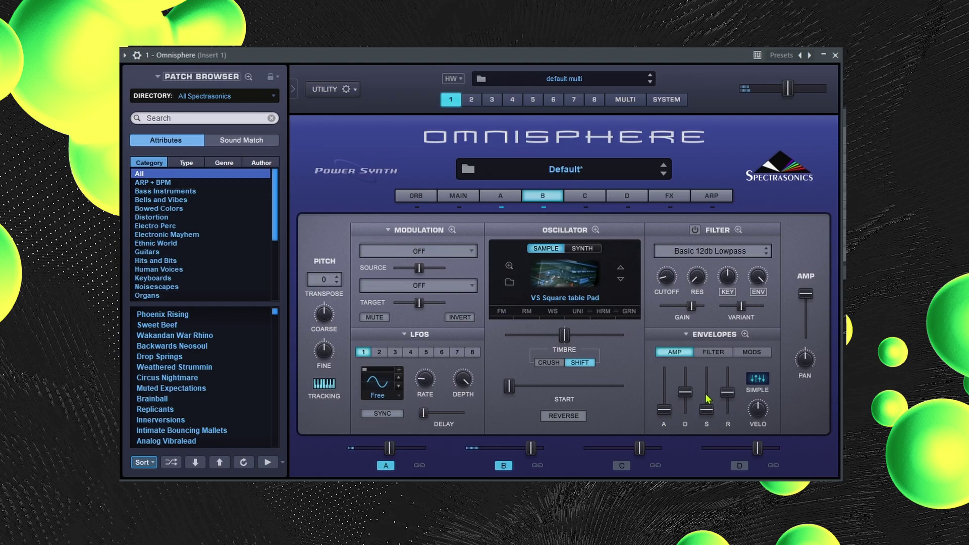
drag(670, 412, 685, 394)
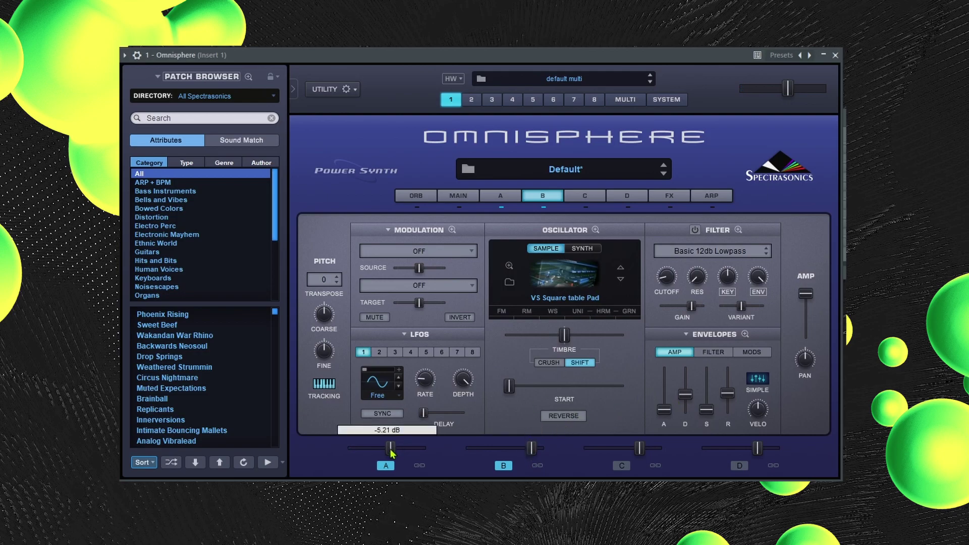
Set layer C's oscillator to a sample source and filter its soundsources to the Bells Acoustic type
click(586, 195)
click(546, 249)
click(567, 300)
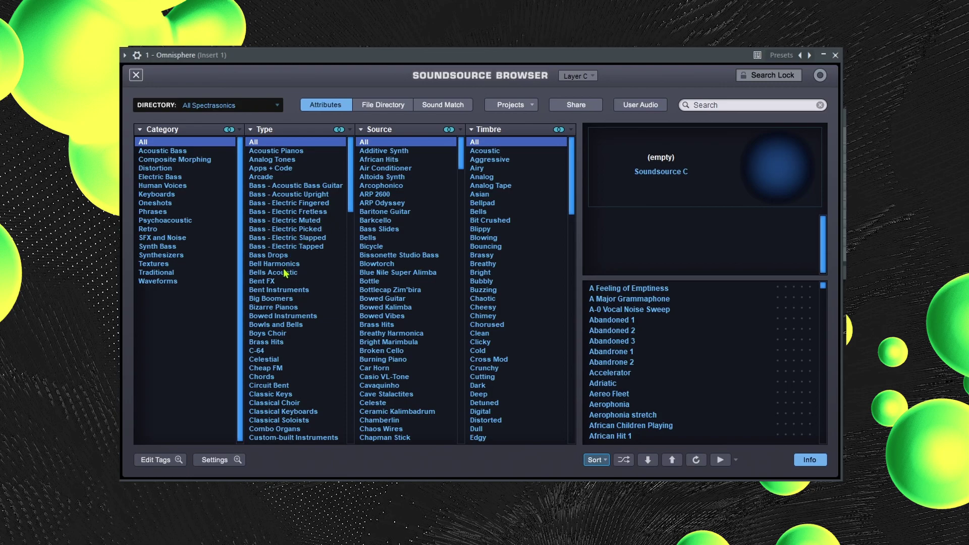
scroll(290, 273, down, 6)
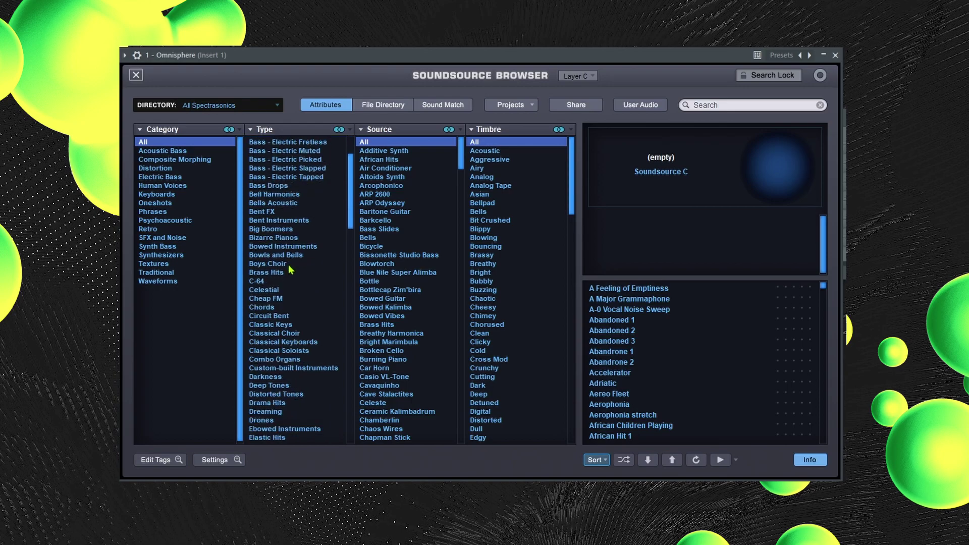
scroll(294, 286, up, 6)
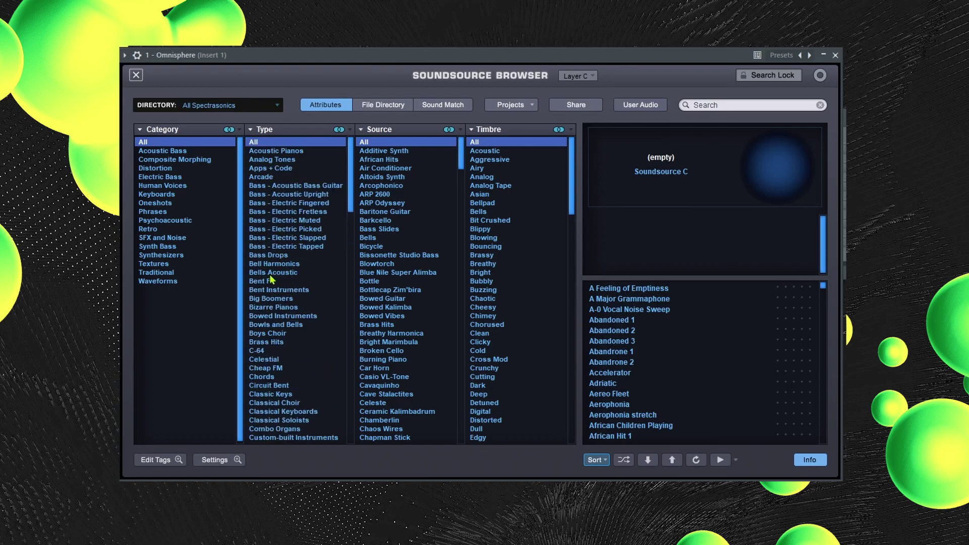
click(271, 274)
Try the Glockenspiel - Ambient, Music Box, Fingerbells and Churchbells soundsources on layer C
click(634, 311)
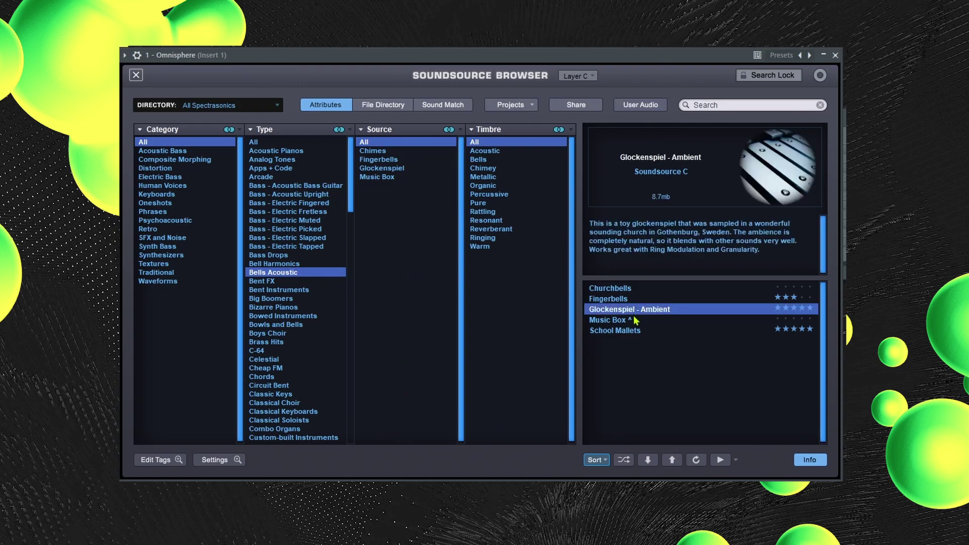
click(635, 320)
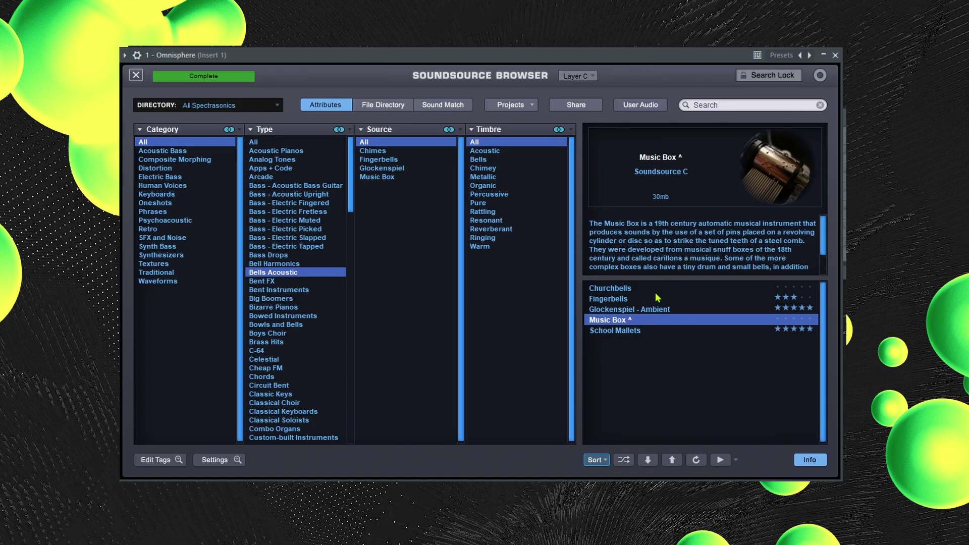
click(630, 299)
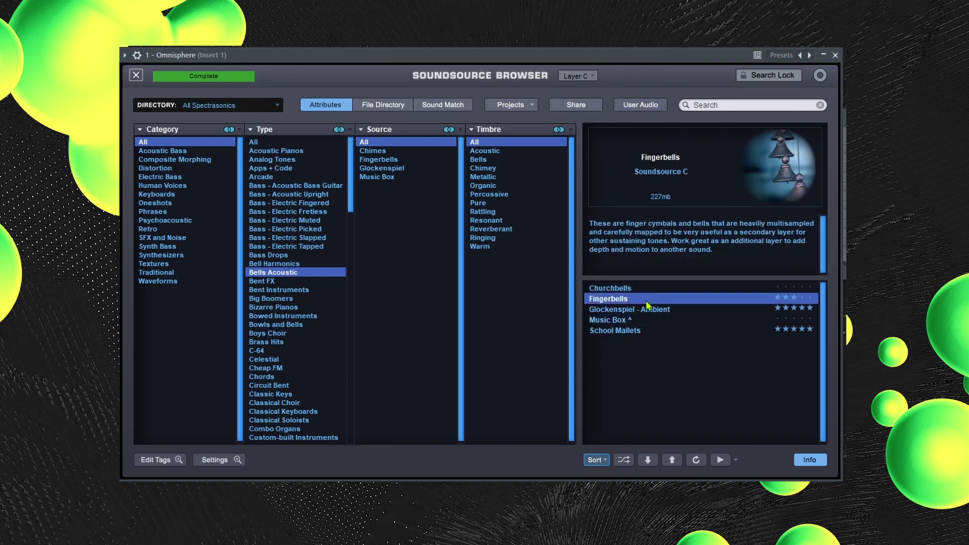
click(635, 289)
Load the School Mallets soundsource into layer C and return to the layer's controls
click(617, 331)
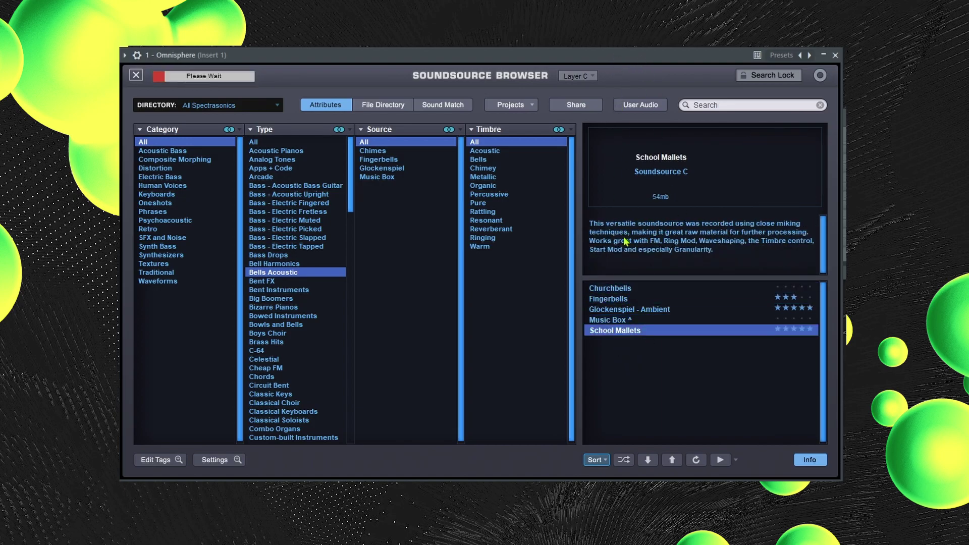
drag(611, 65, 614, 62)
click(138, 73)
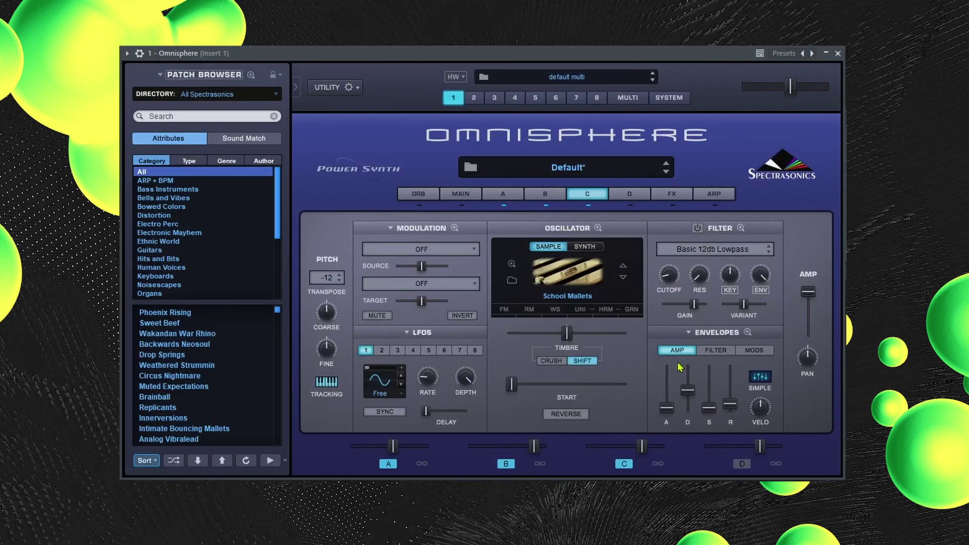
Lengthen the release of layer C's amp envelope, reduce the layer's level slightly, and check its Transpose setting
drag(733, 409, 731, 388)
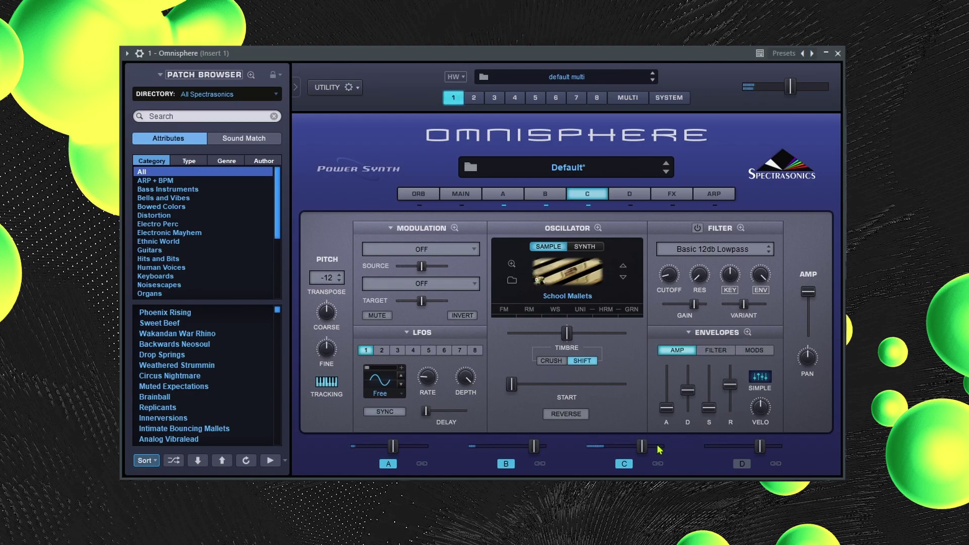
drag(645, 447, 637, 446)
click(329, 285)
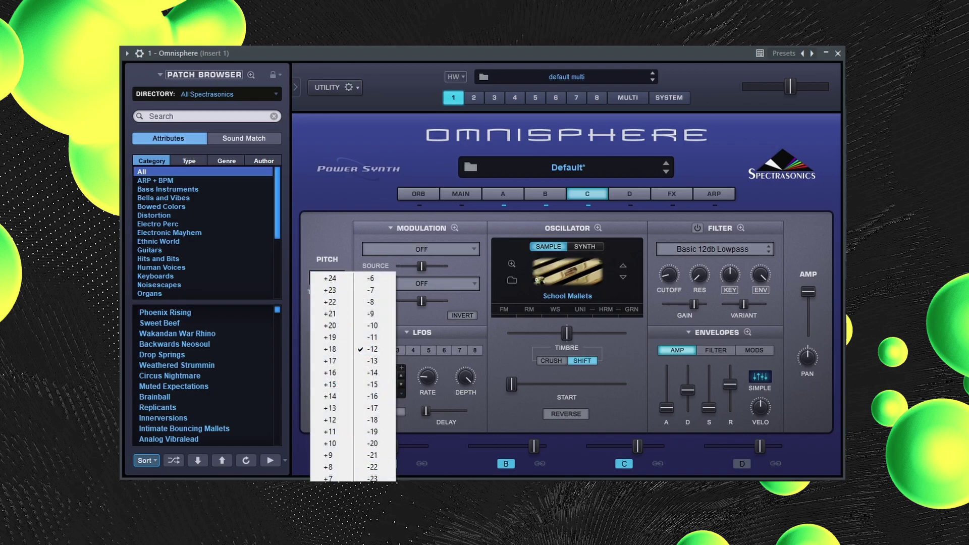
click(344, 229)
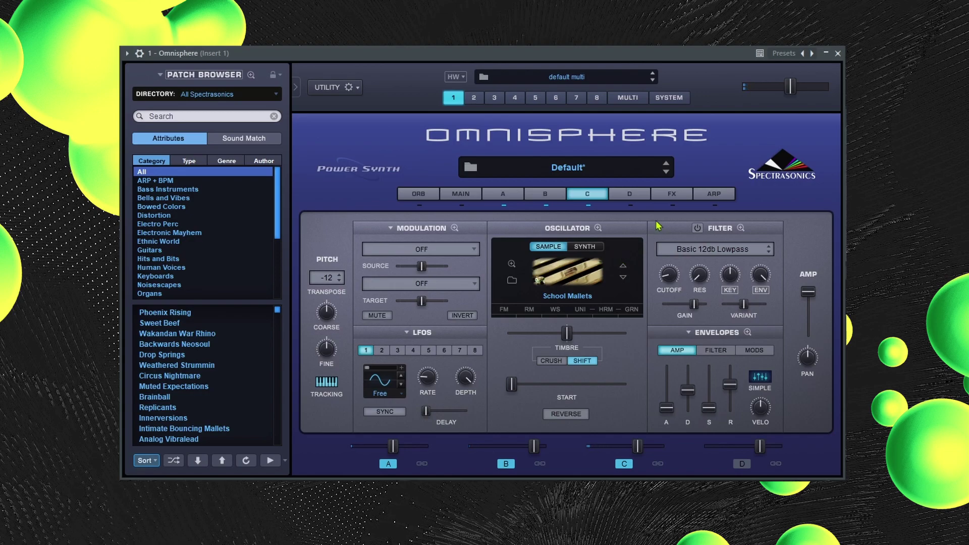
Add an EZ-Verb reverb to the first slot of layer A's effects rack and raise its mix to just past halfway
click(671, 194)
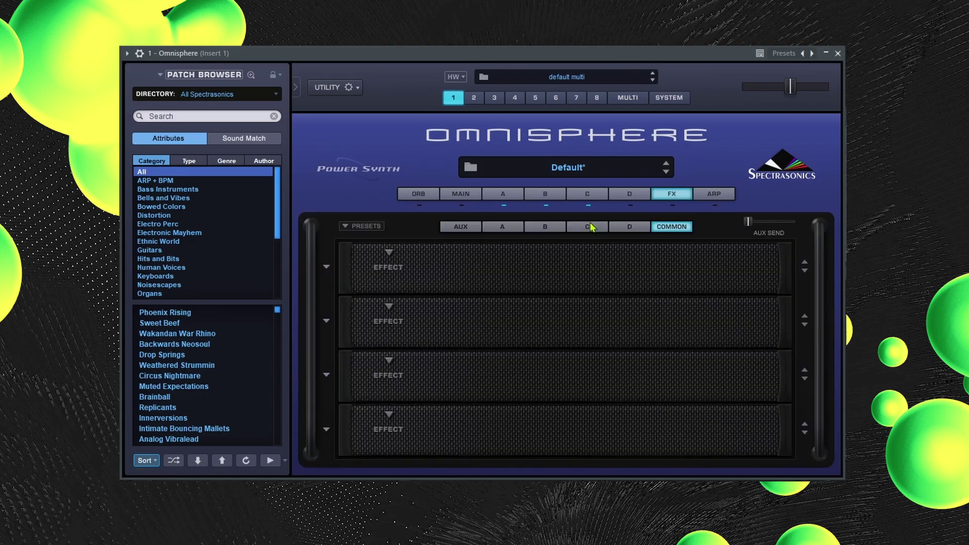
click(505, 228)
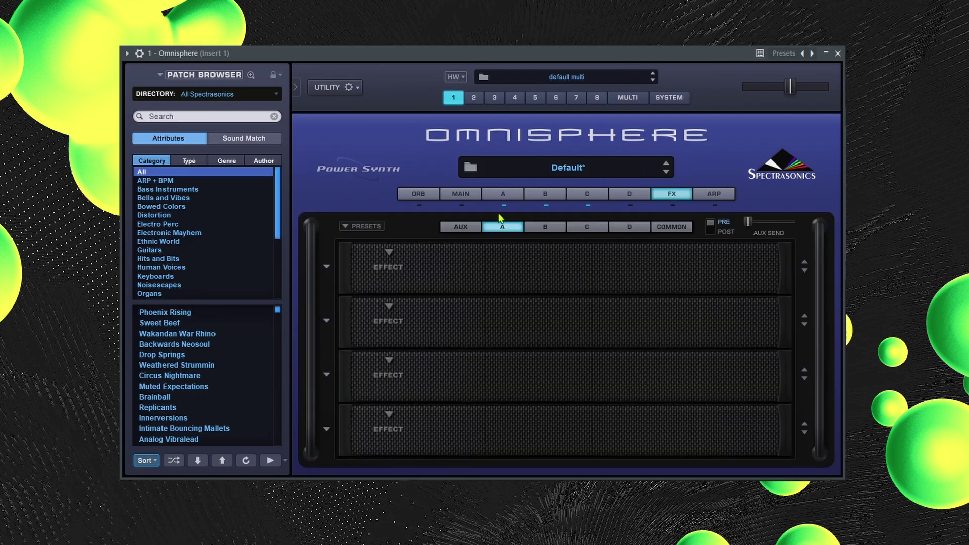
click(546, 228)
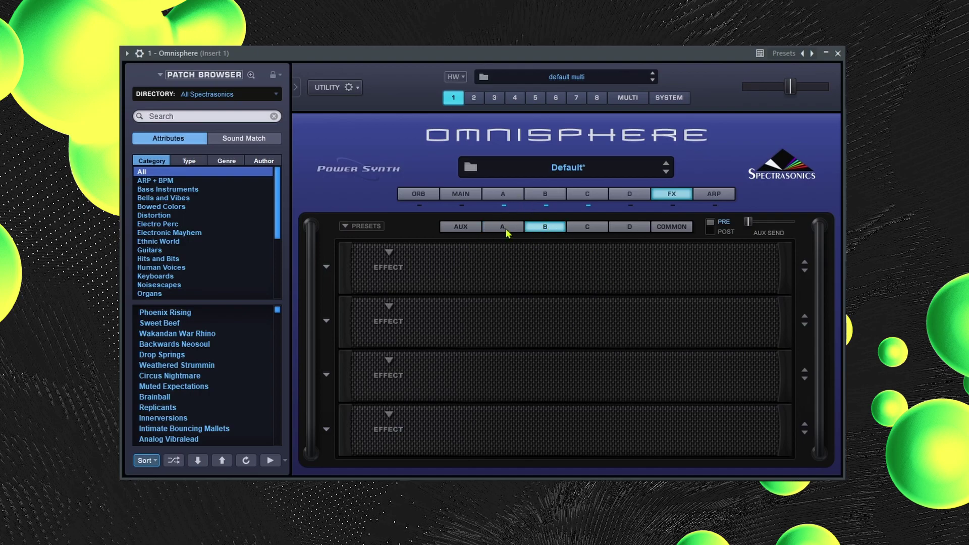
click(591, 233)
click(494, 226)
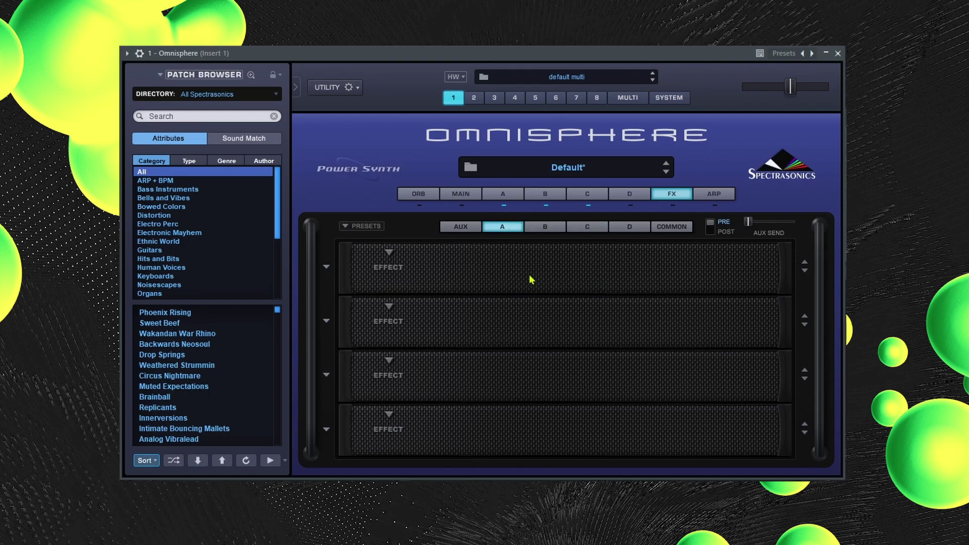
click(388, 253)
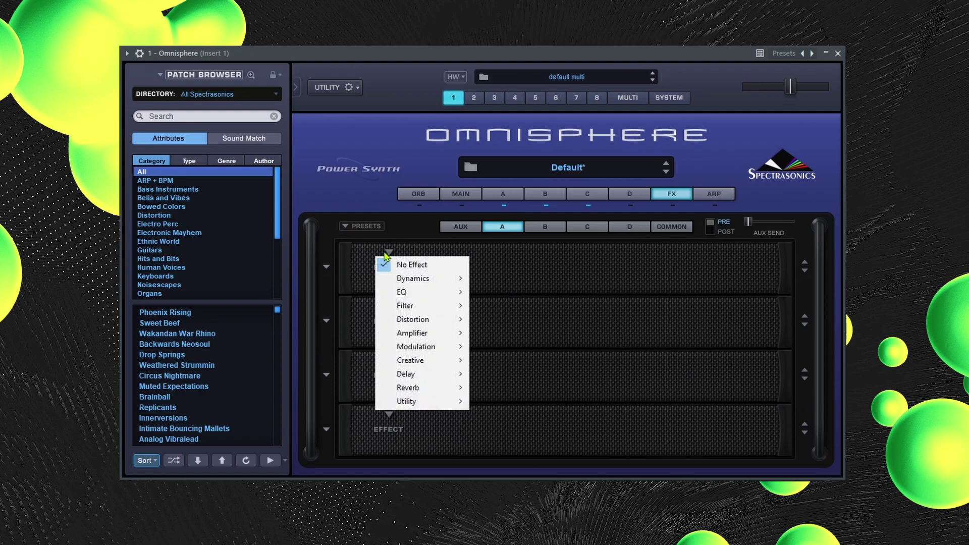
mouse_move(443, 389)
click(493, 401)
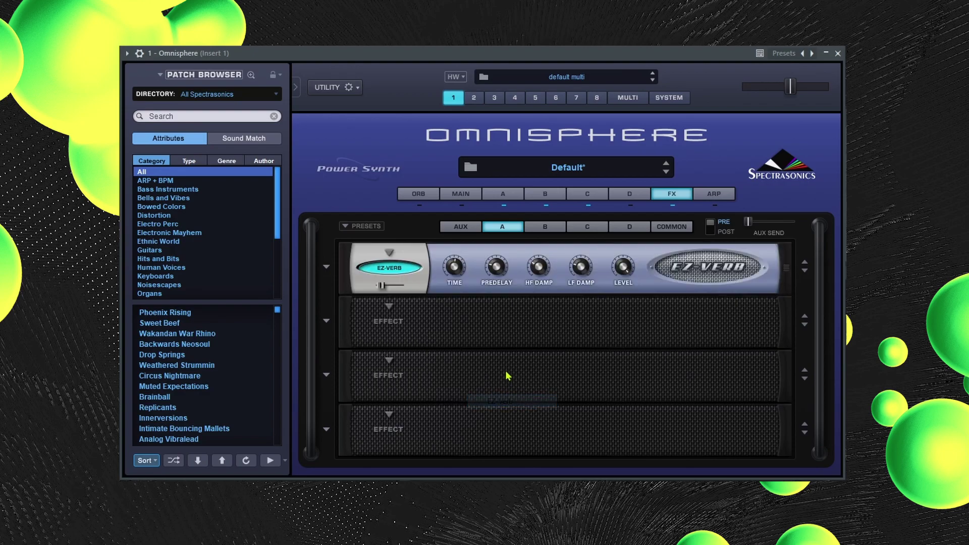
drag(384, 287, 393, 292)
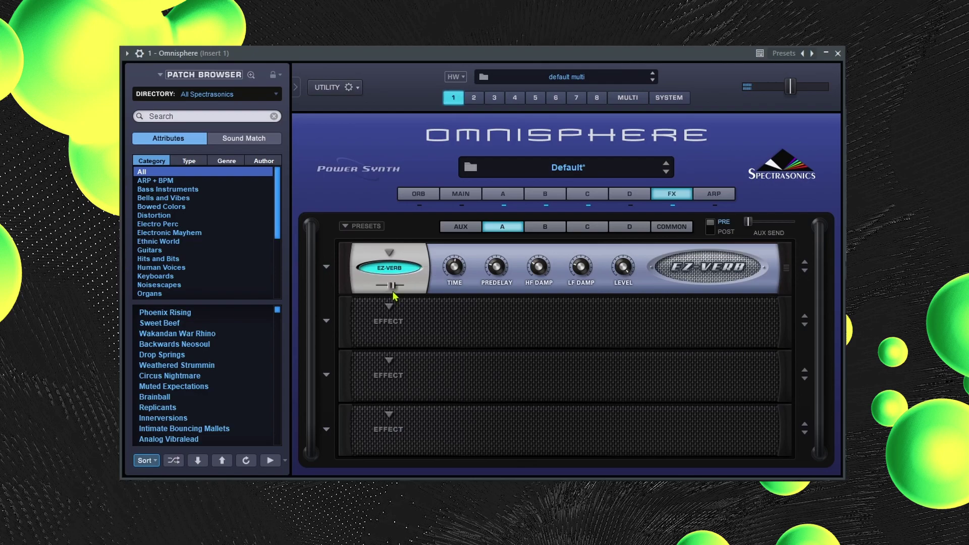
Add a Radio Delay to the second slot of layer A's effects rack and raise its mix well above the default
click(389, 306)
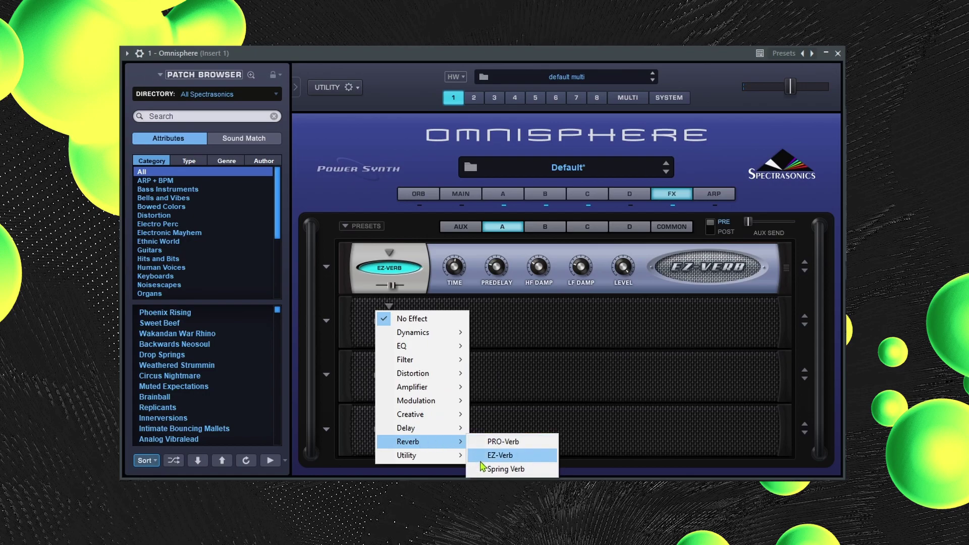
mouse_move(454, 428)
click(505, 483)
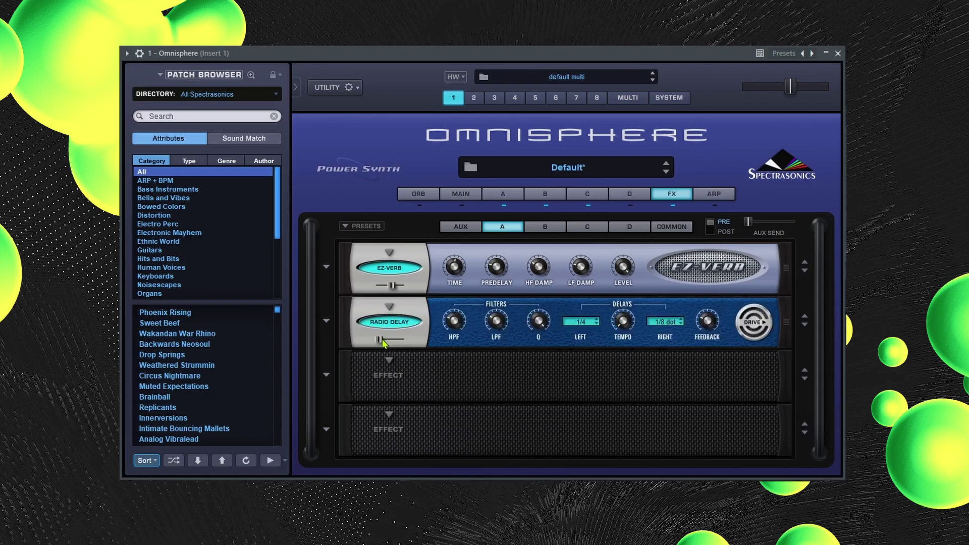
drag(393, 343, 407, 344)
drag(405, 339, 400, 340)
Open the Common effects rack and add an effect from the Creative category to its first slot
click(666, 228)
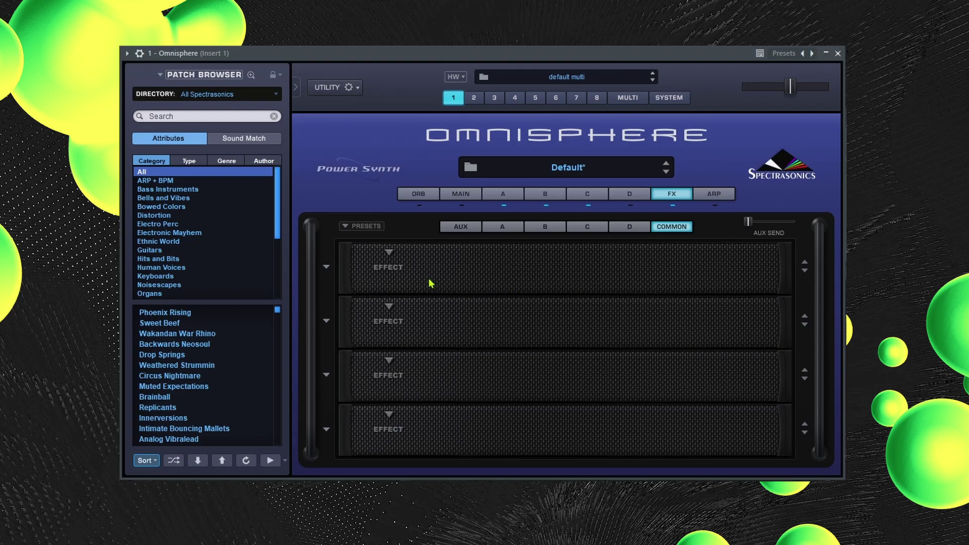
click(392, 257)
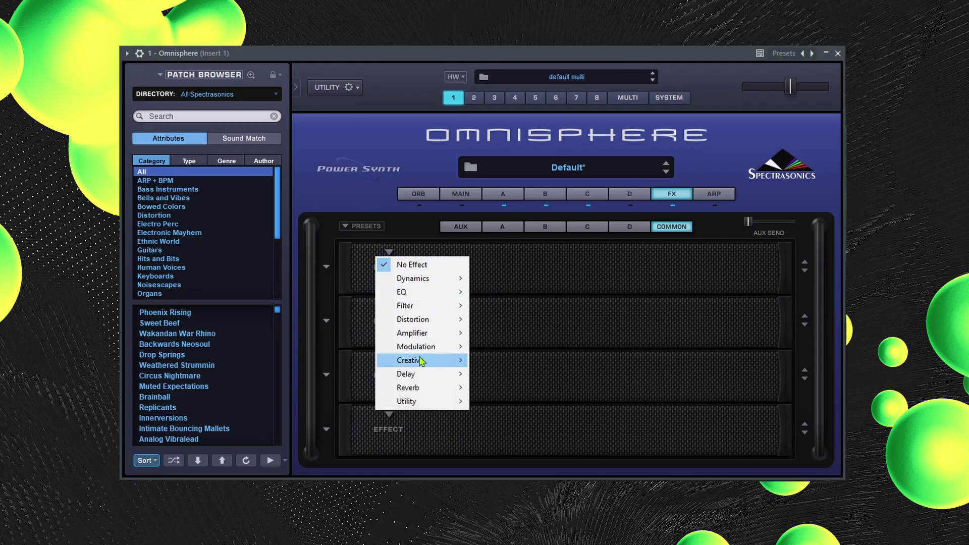
mouse_move(411, 362)
click(508, 374)
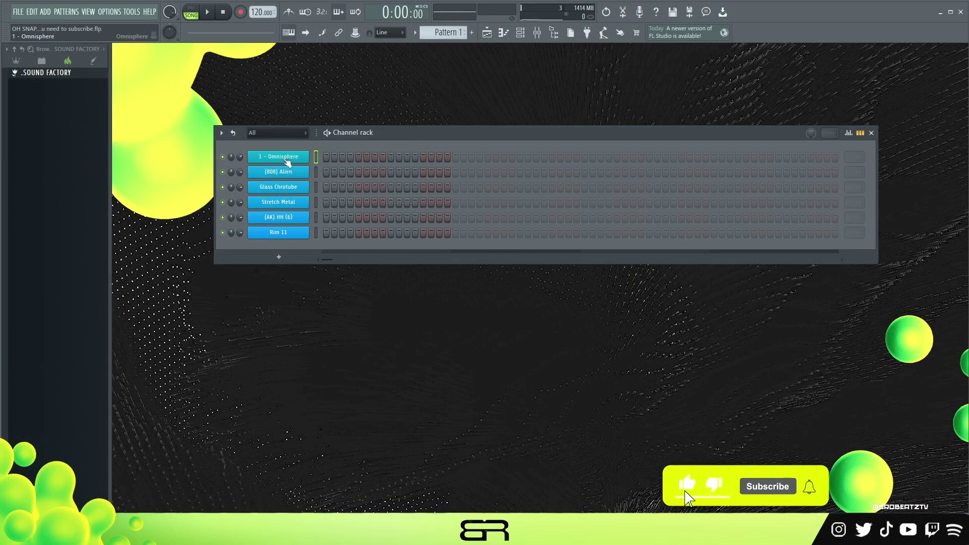
Open the first Omnisphere channel's piano roll and place D5 and A5 notes at bar 1, stretched to nearly a full bar
right_click(303, 157)
click(333, 157)
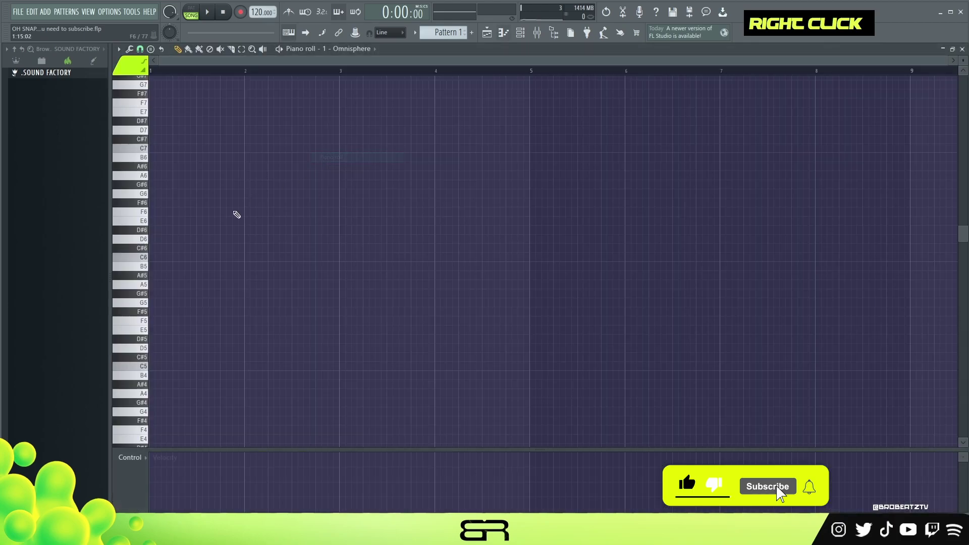
click(151, 49)
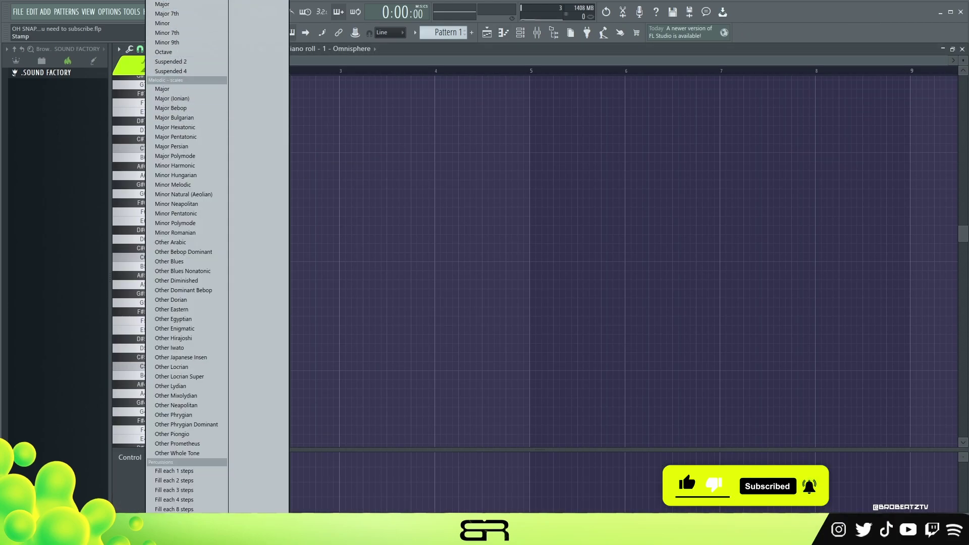
click(312, 235)
click(173, 316)
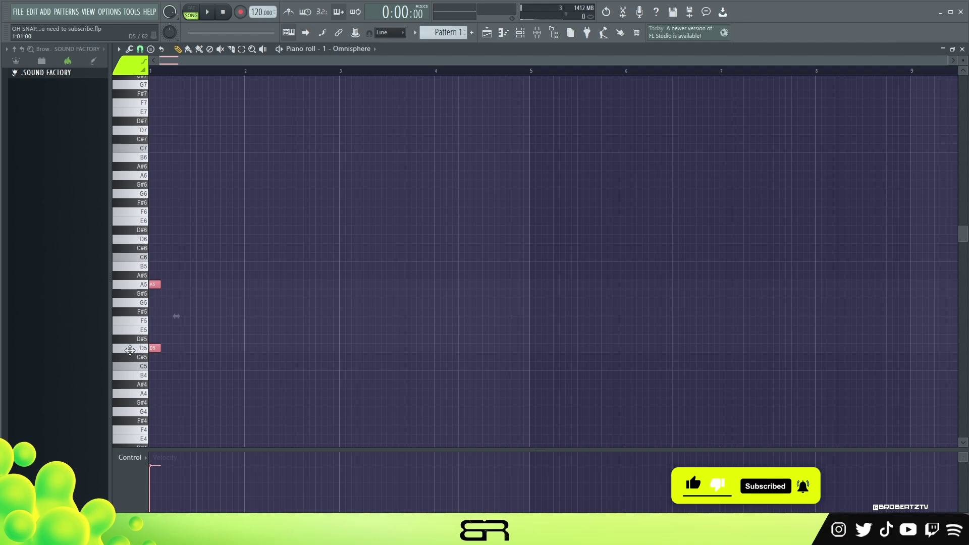
drag(173, 316, 239, 314)
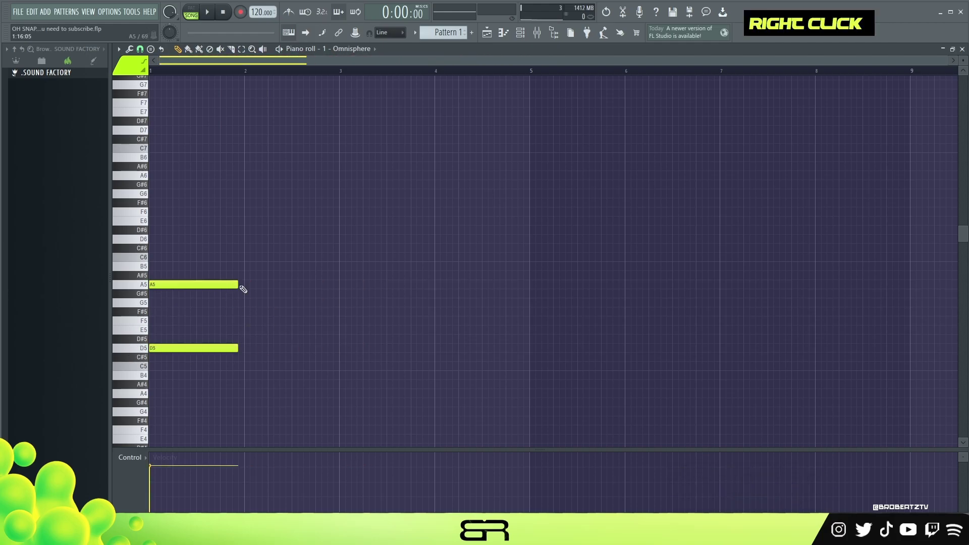
Extend D5 and A5 up to bar 2, add a matching E6 note above them, and audition the chord's pitches
ctrl+click(241, 309)
drag(244, 287, 163, 220)
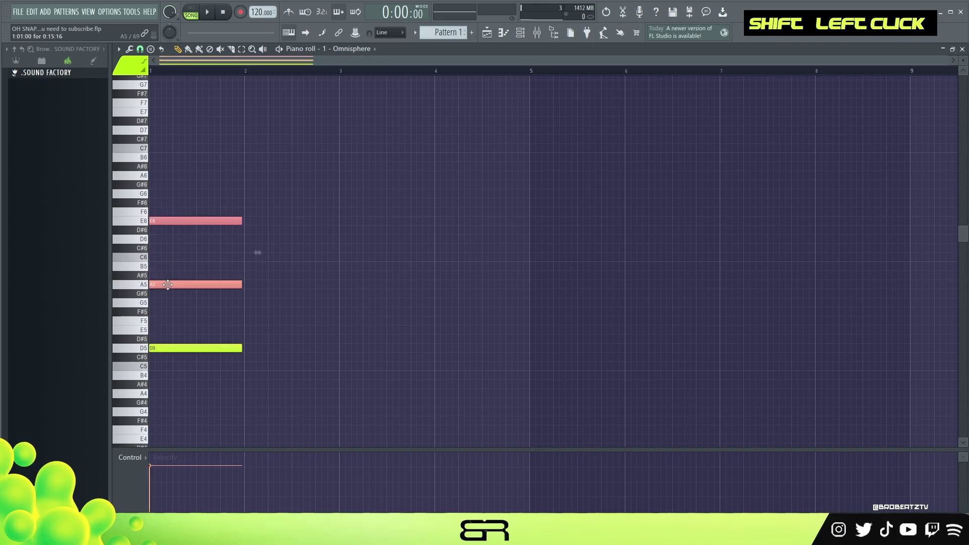
right_click(165, 247)
click(139, 222)
click(145, 287)
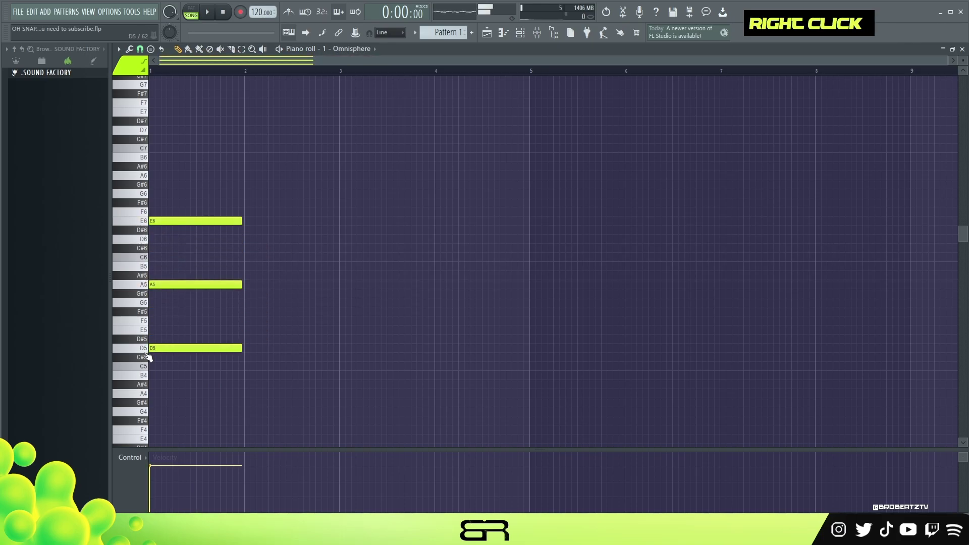
click(144, 219)
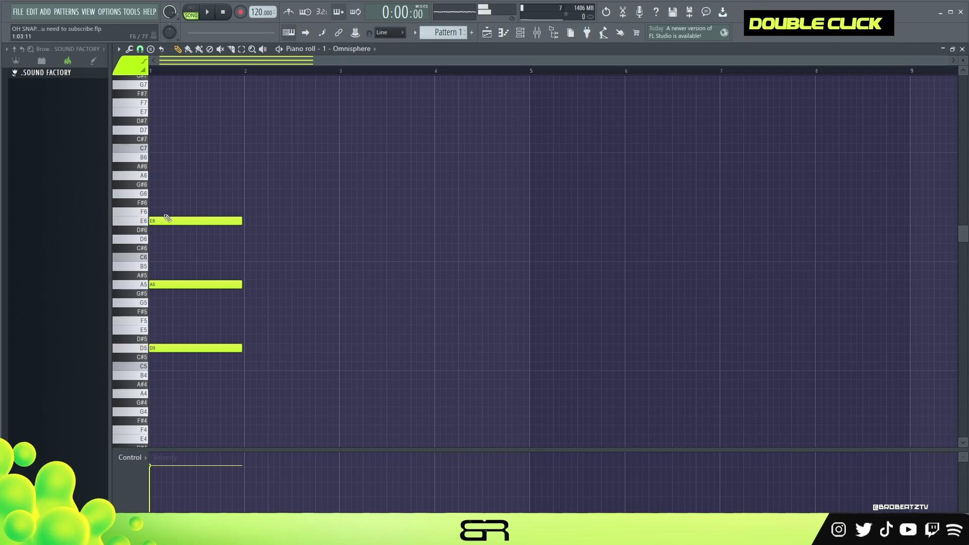
Delay the E6 note by two steps, add an F6 note starting two steps after it, and play back the chord
drag(167, 220, 172, 220)
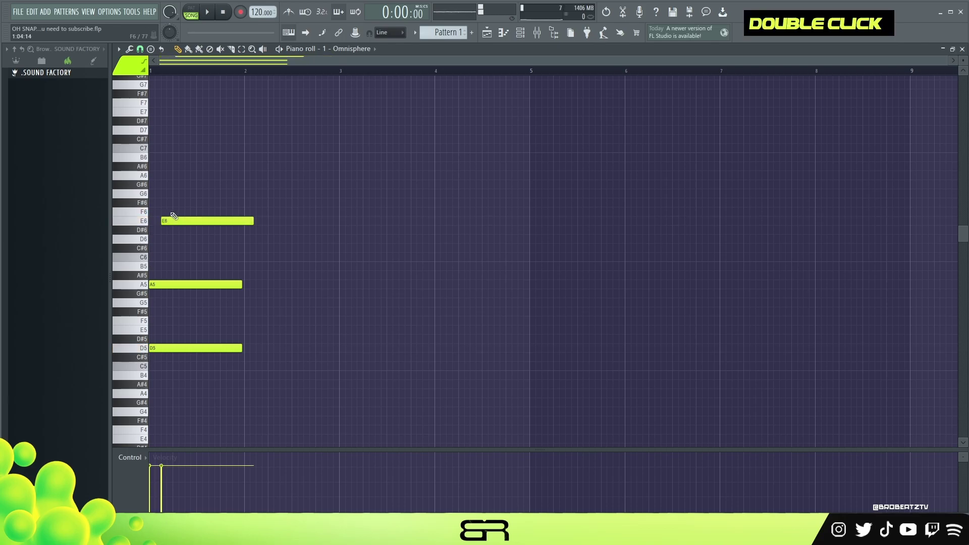
key(space)
key(space)
right_click(183, 210)
key(space)
key(space)
key(space)
key(space)
click(178, 212)
key(space)
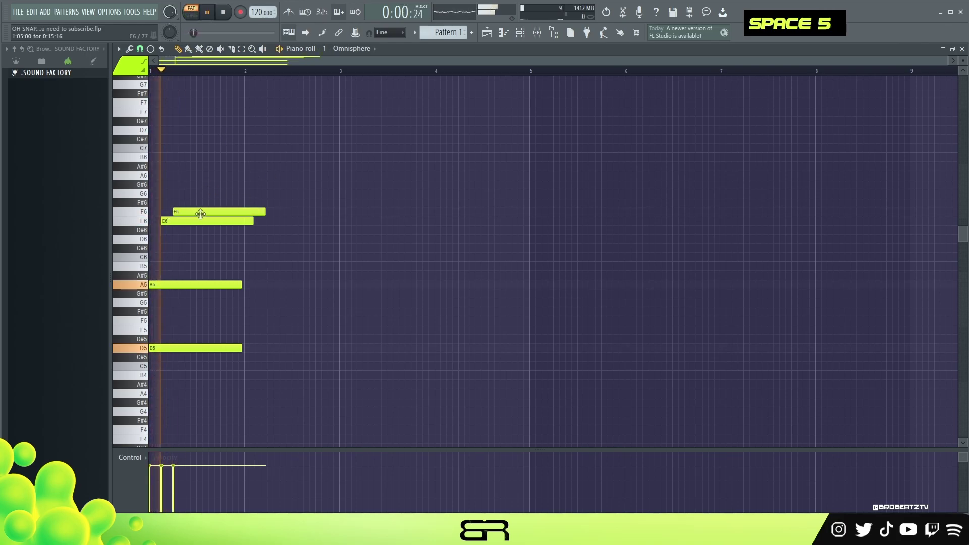
key(space)
Trim E6 and F6 to the end of bar 1 and repeat the whole figure across bars 1 to 8
drag(272, 203, 242, 211)
drag(282, 173, 269, 349)
ctrl+click(333, 363)
drag(196, 348, 388, 347)
key(space)
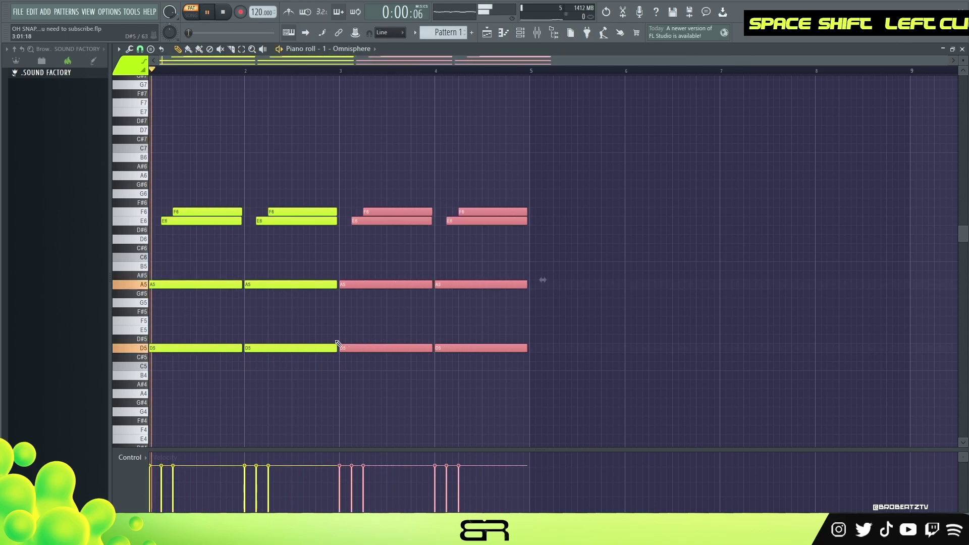
key(ctrl+a)
drag(172, 348, 550, 339)
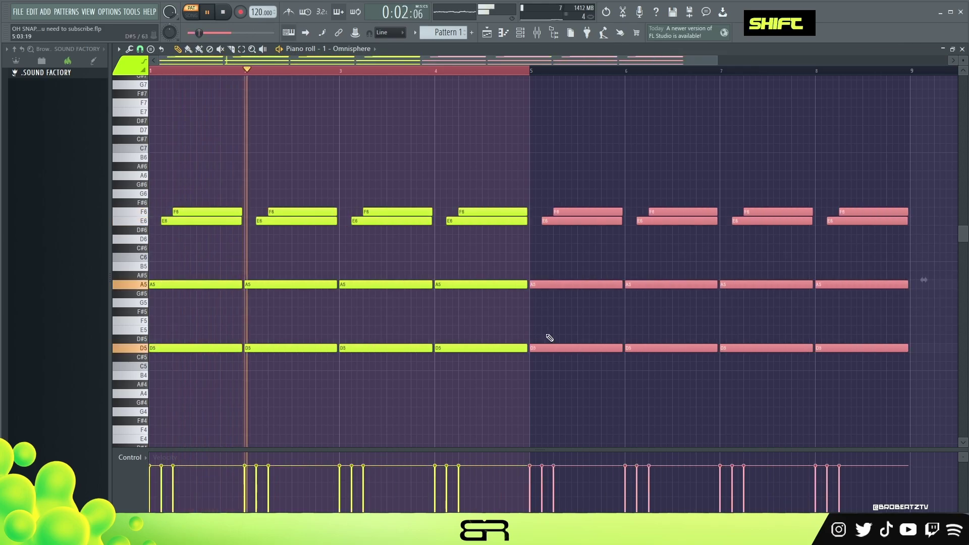
click(545, 255)
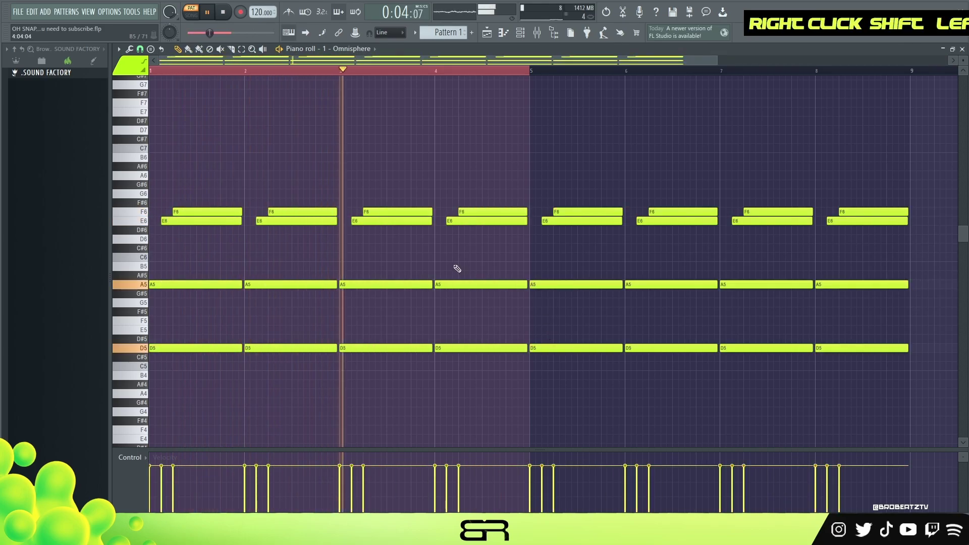
Slightly lower the velocity of all the notes while the pattern plays
key(ctrl+a)
alt+scroll(513, 203, down, 6)
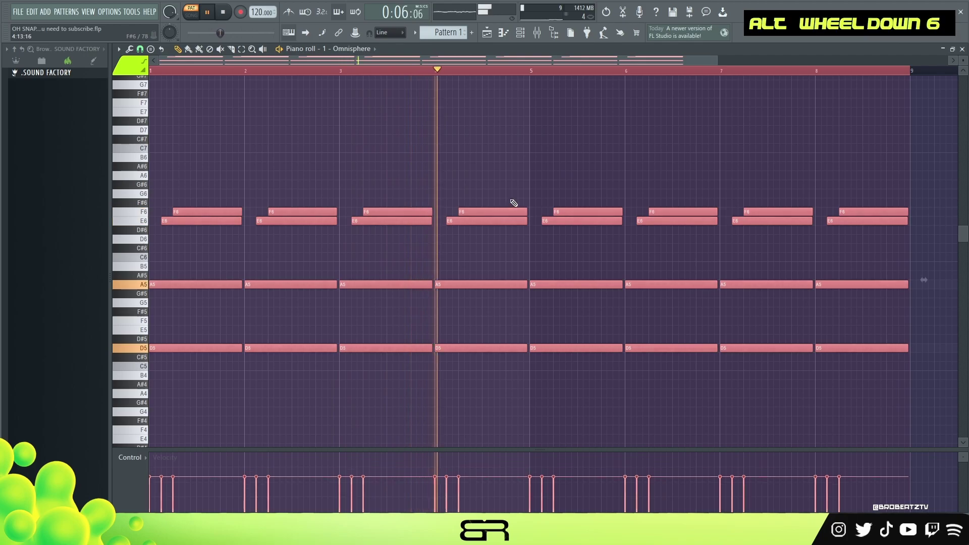
alt+scroll(513, 203, up, 3)
right_click(545, 130)
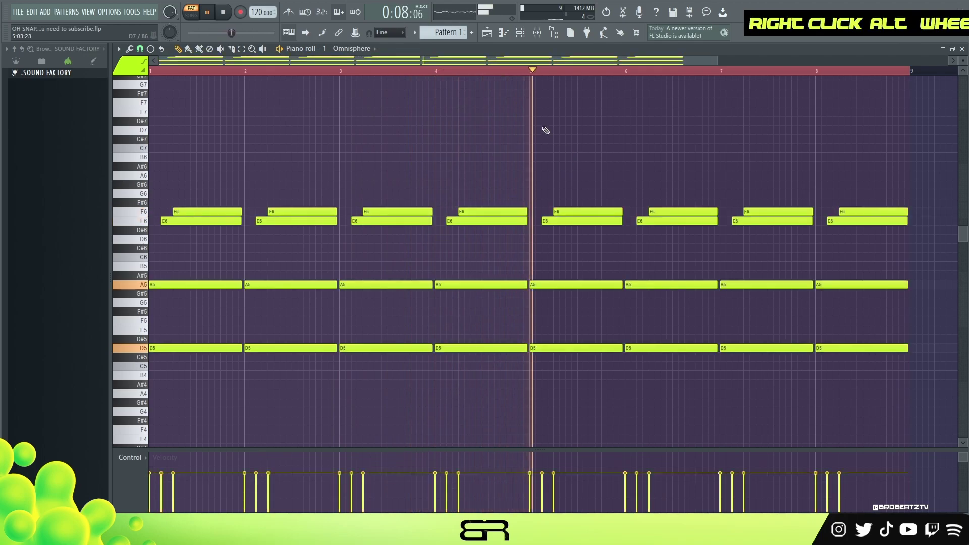
key(space)
Copy the E6 and F6 notes of bar 5, align the copy with the bar's start, and raise it one octave
drag(510, 61, 606, 81)
ctrl+click(430, 220)
shift+drag(430, 220, 418, 221)
key(ctrl+Up)
scroll(422, 231, up, 3)
right_click(463, 228)
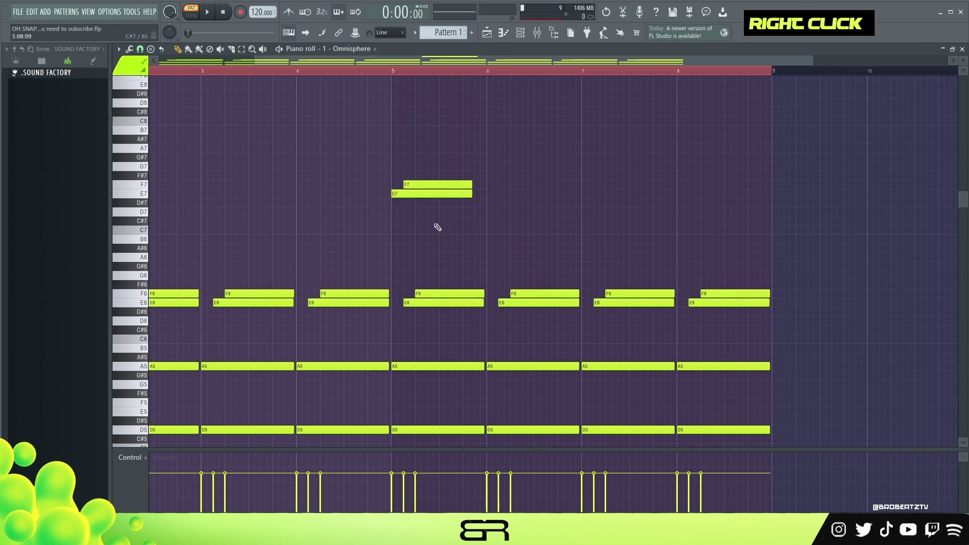
Lay out the top melody as F7 in bar 5, E7 in bar 6, F7 in bar 7 and A7 in bar 8
drag(418, 185, 503, 194)
click(581, 185)
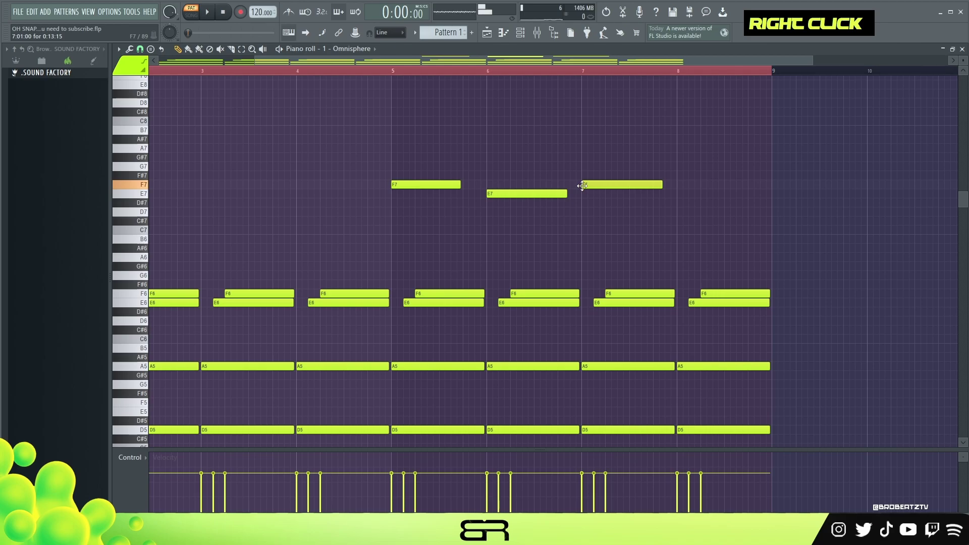
ctrl+click(691, 364)
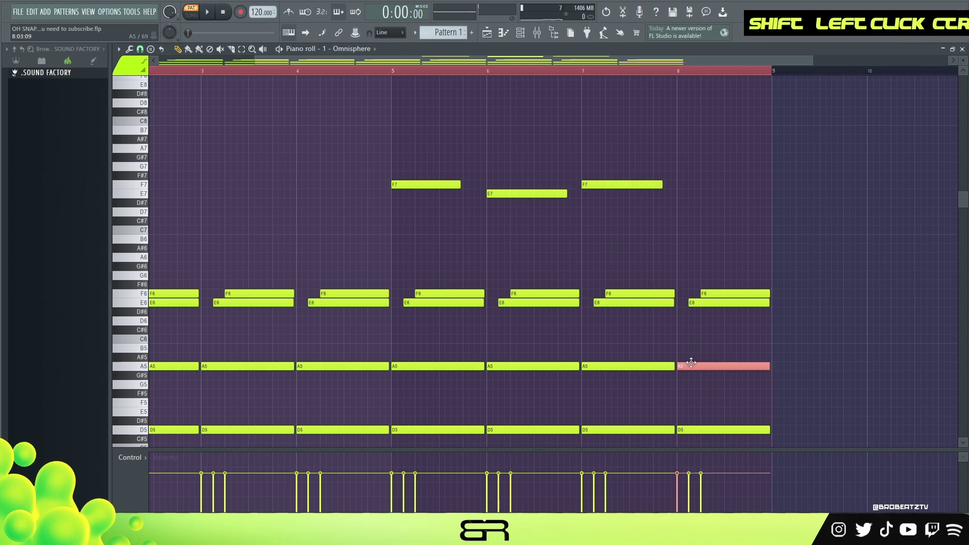
key(ctrl+Up)
key(ctrl+Up)
right_click(673, 217)
Lengthen the F7, E7 and F7 melody notes in bars 5 to 7 and play the pattern from just before bar 5
key(space)
drag(685, 177, 474, 184)
double_click(369, 71)
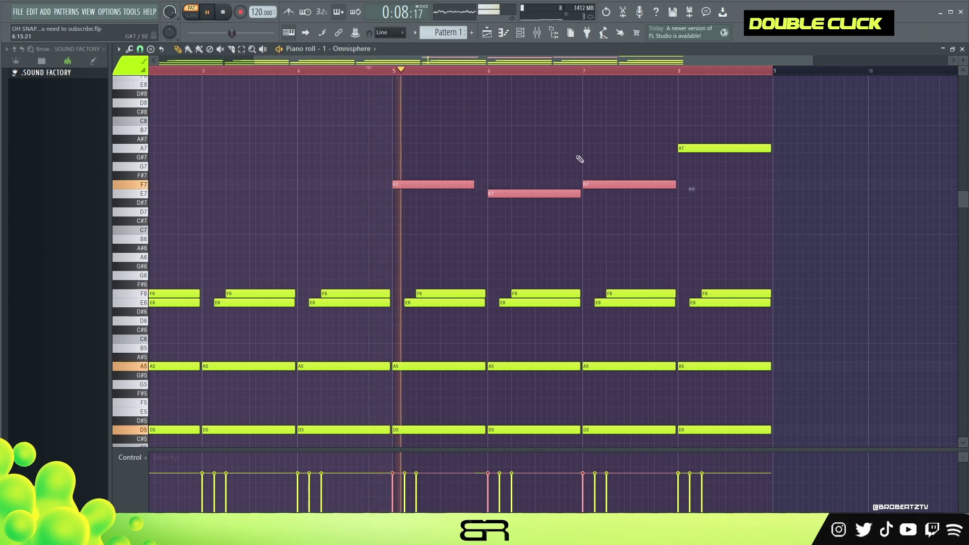
Raise the velocity of all notes slightly, keeping the top melody a little louder, and audition the pattern from bar 3
ctrl+click(782, 167)
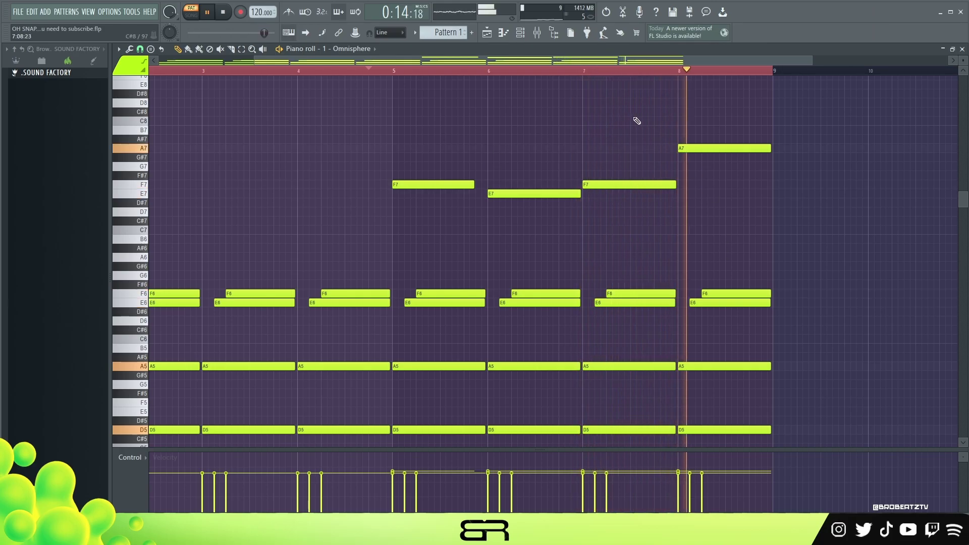
alt+scroll(721, 179, up, 1)
key(space)
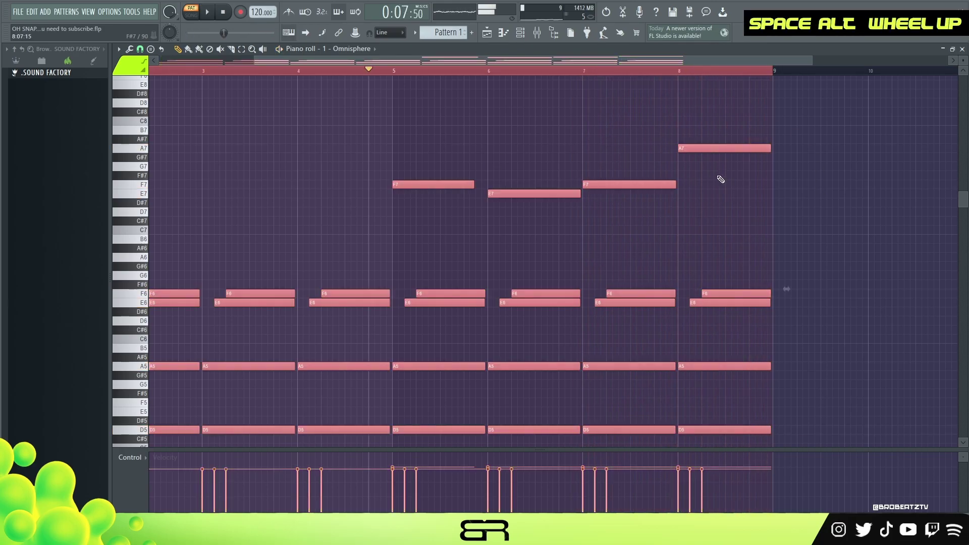
scroll(352, 60, left, 3)
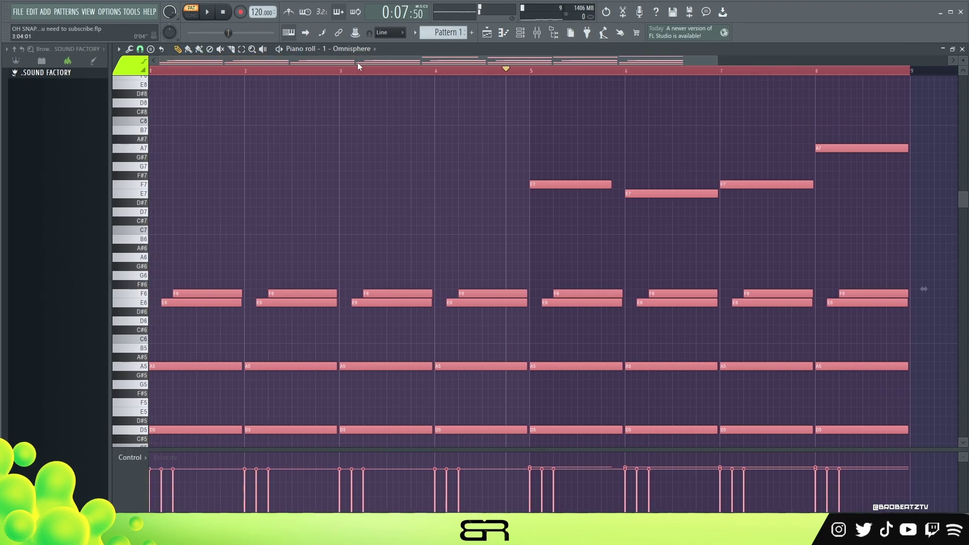
double_click(357, 65)
scroll(363, 112, down, 3)
right_click(376, 86)
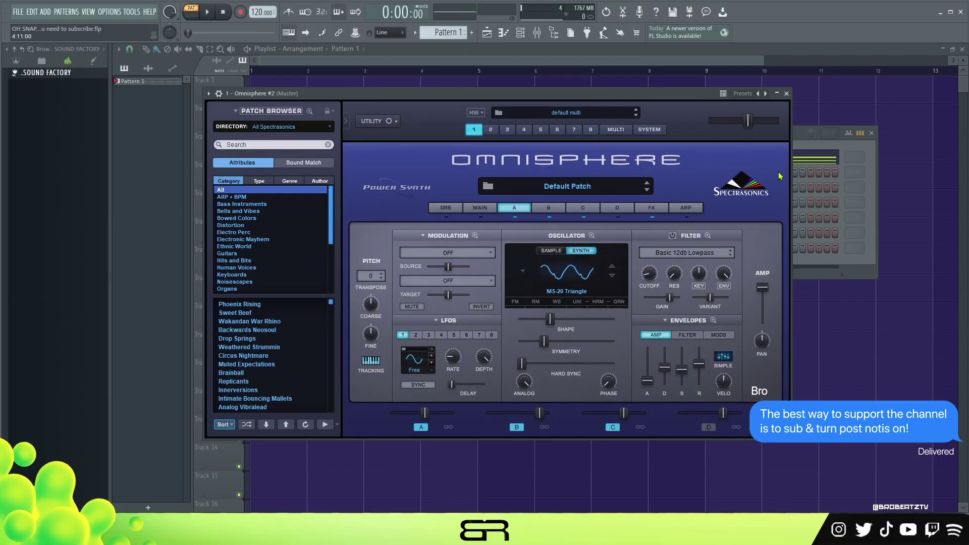
Open the Omnisphere #2 channel's piano roll, place a one-bar D5 note in bar 1, and audition its pitch
key(F6)
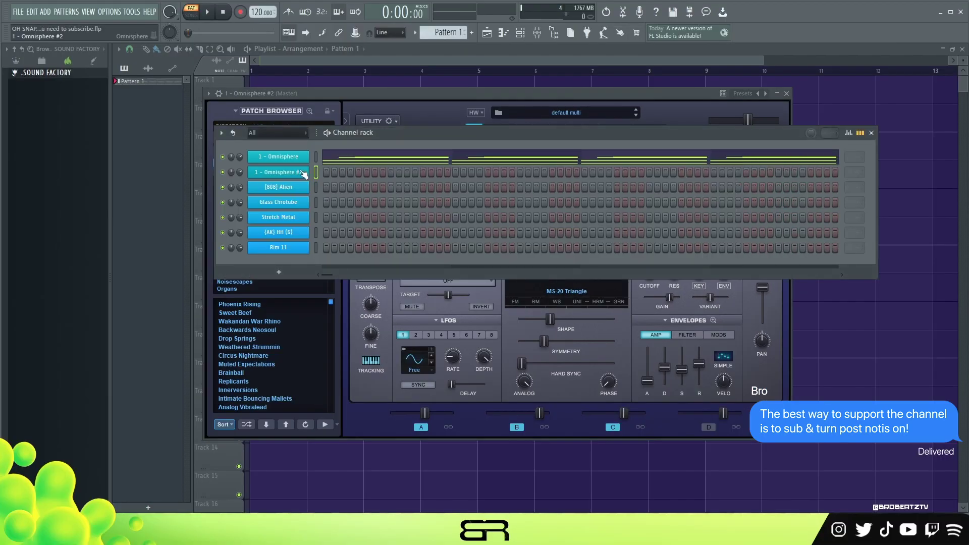
right_click(242, 157)
click(337, 172)
click(175, 349)
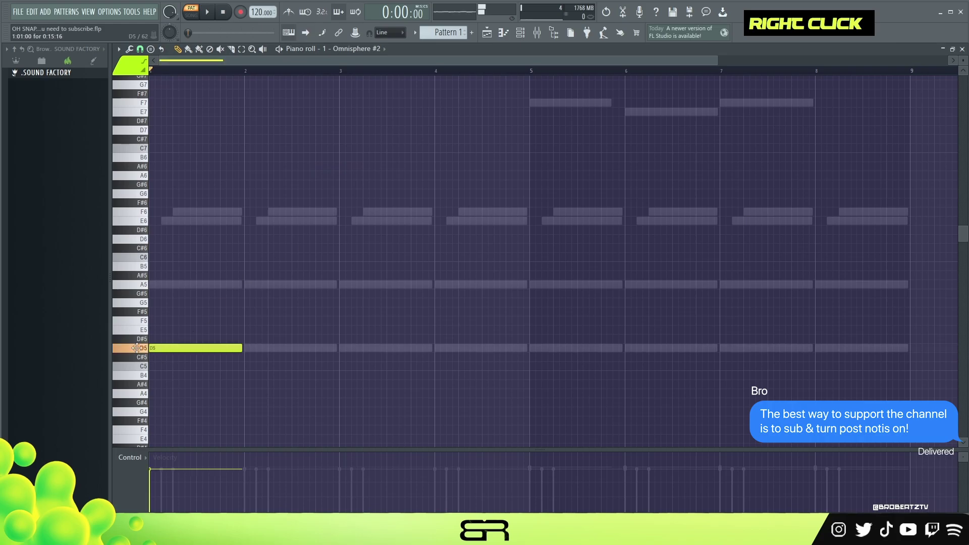
click(249, 348)
double_click(131, 348)
Repeat the D5 note through bar 8 and raise the notes in bars 5 to 8 one octave to D6
drag(160, 348, 365, 348)
key(ctrl+a)
ctrl+click(447, 363)
drag(465, 328, 541, 363)
key(ctrl+Up)
right_click(570, 361)
Lower the velocity of all the Omnisphere #2 notes during playback and quick-quantize them
key(ctrl+a)
key(space)
alt+scroll(550, 224, down, 4)
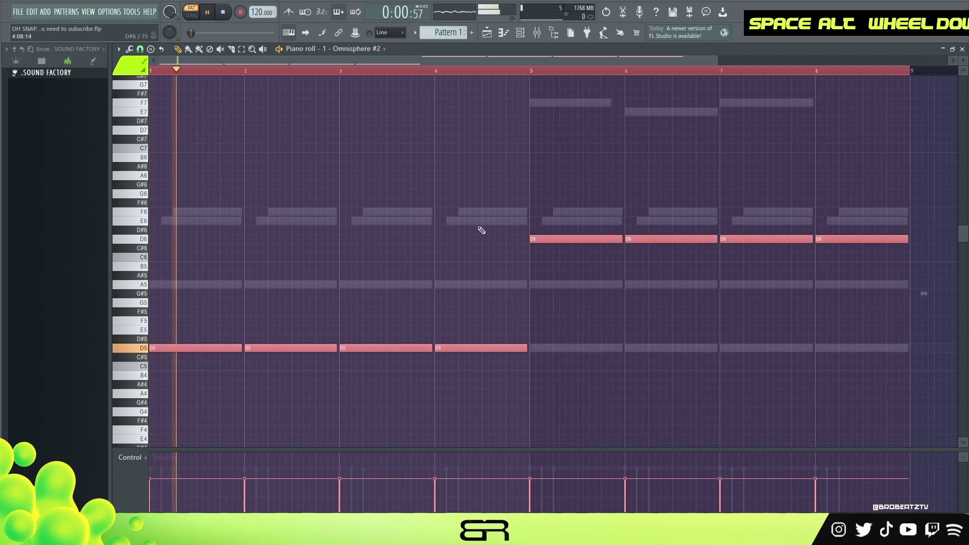
key(ctrl+a)
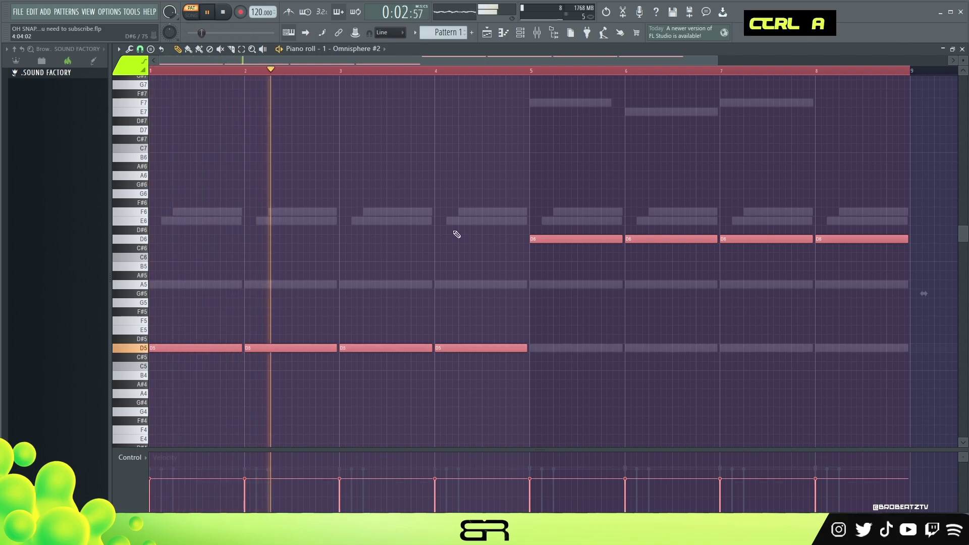
right_click(463, 233)
key(ctrl+q)
key(space)
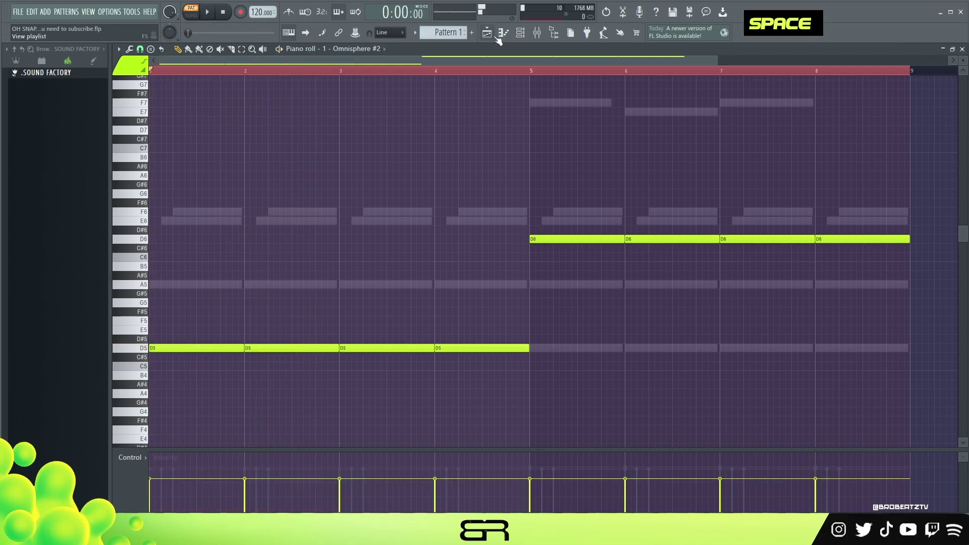
Open the Omnisphere #2 instrument, turn off layer A, and show layer B's controls
click(487, 33)
click(520, 32)
double_click(287, 171)
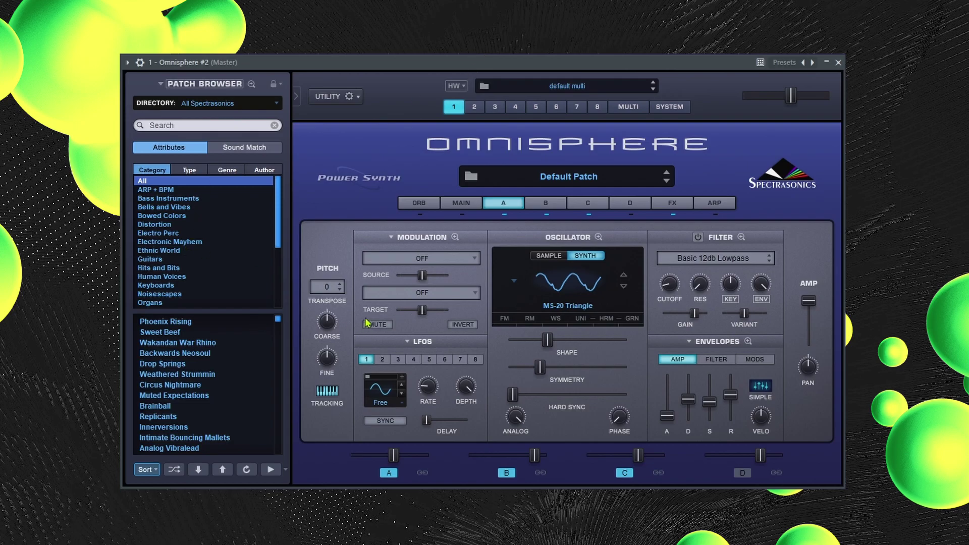
click(389, 473)
click(545, 204)
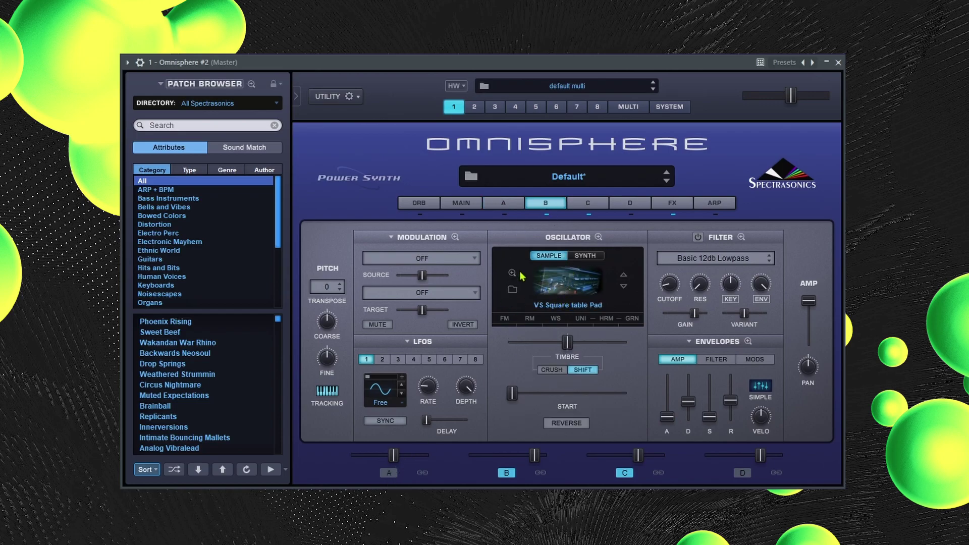
Load the VS Unison Octaves b soundsource into layer B
click(573, 303)
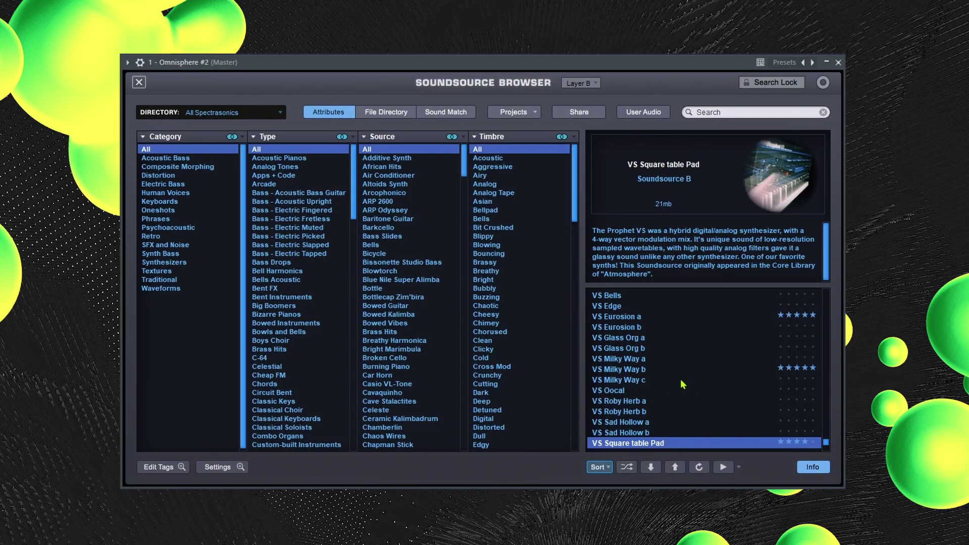
scroll(679, 377, down, 3)
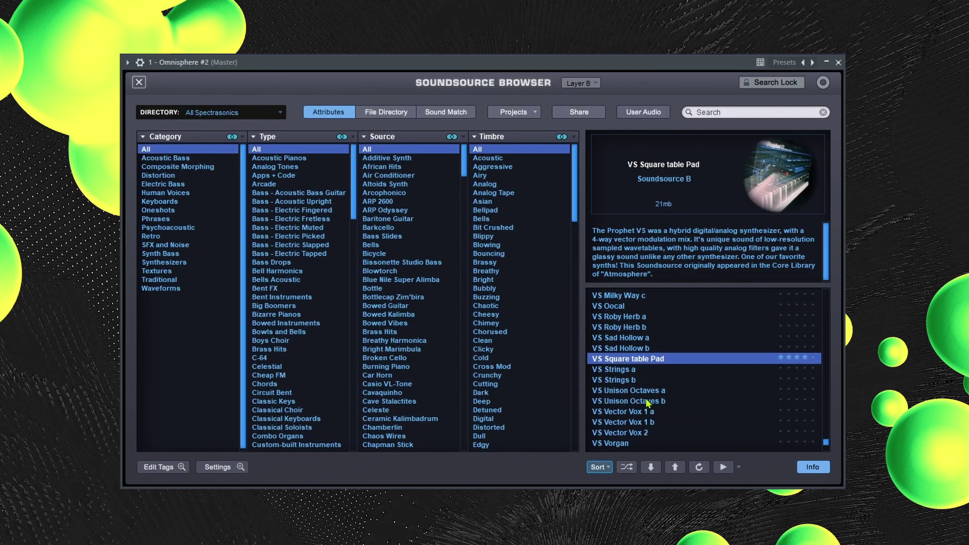
click(651, 402)
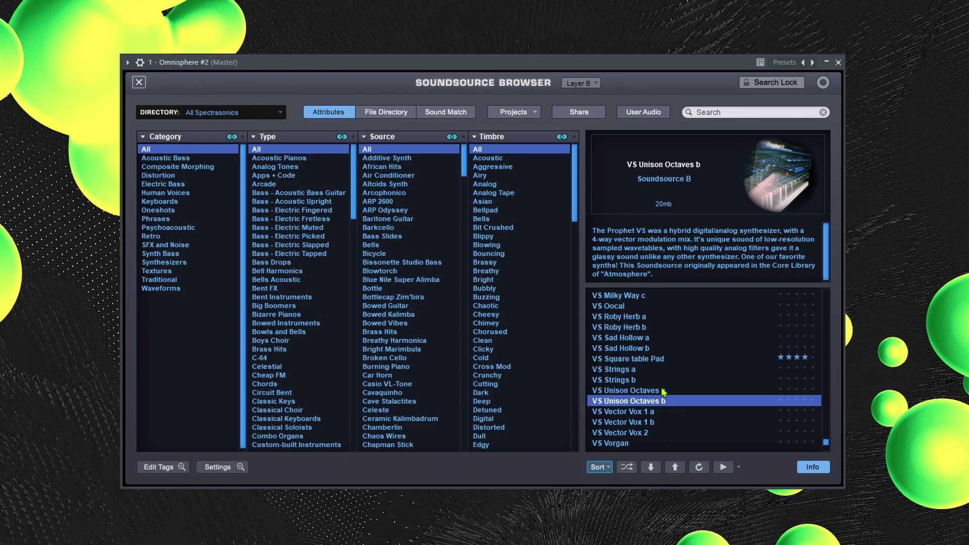
Show layer C's controls and open its soundsource browser
click(144, 84)
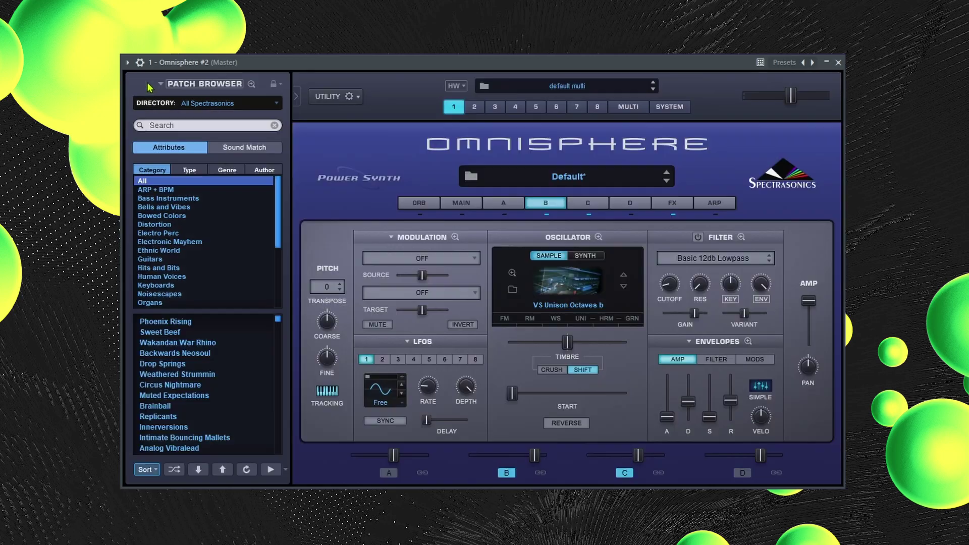
click(588, 204)
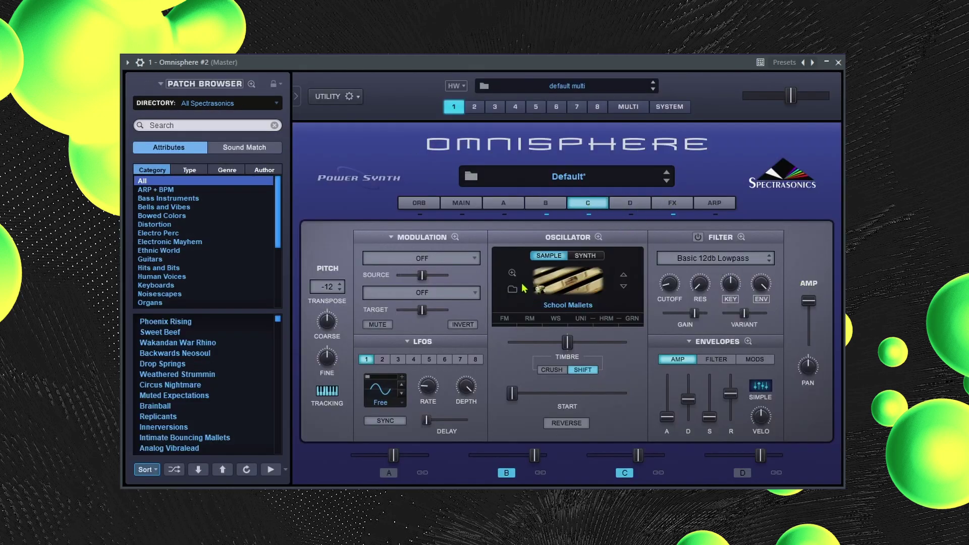
click(555, 306)
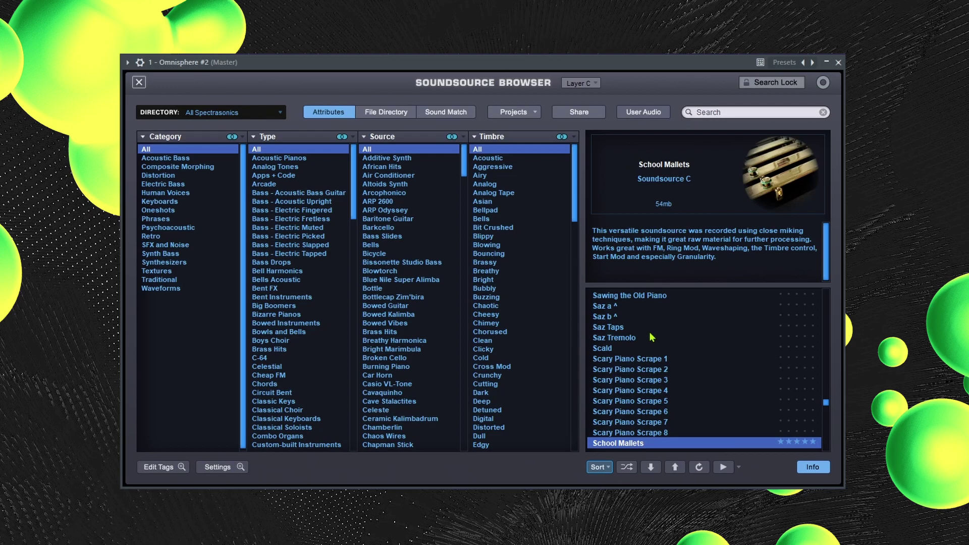
Filter layer C's soundsources to the Vinyl FX type and audition Stylus Noise 3 and Stylus Noise 2
drag(353, 177, 355, 418)
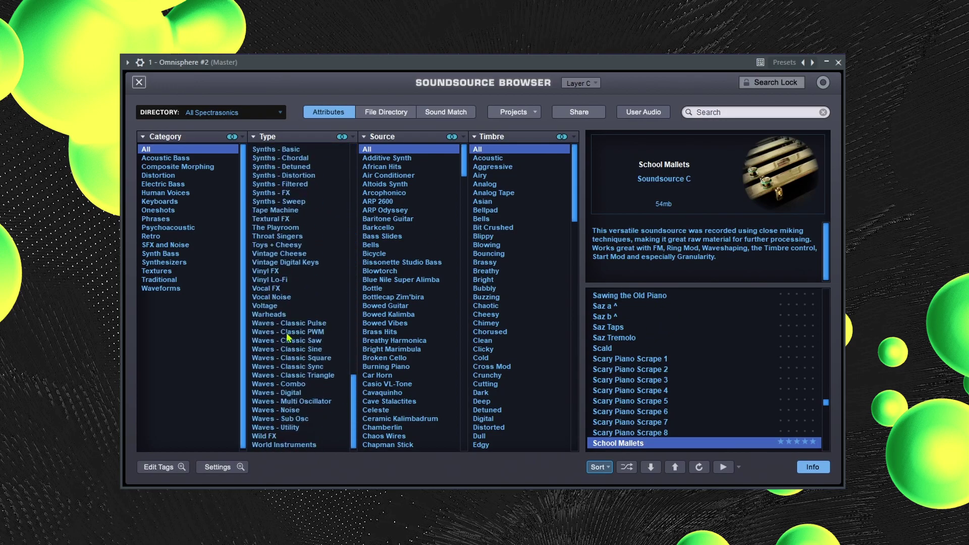
scroll(272, 344, up, 3)
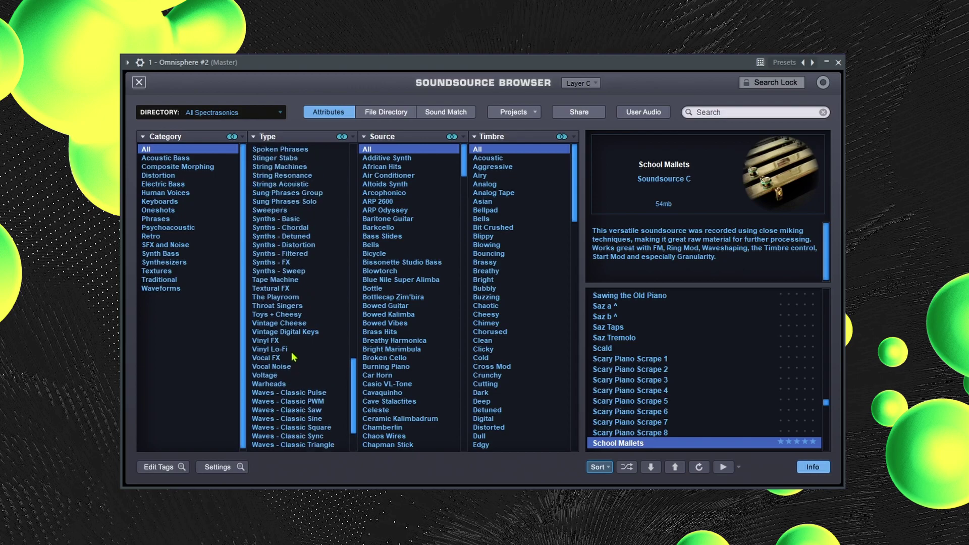
click(275, 341)
click(619, 328)
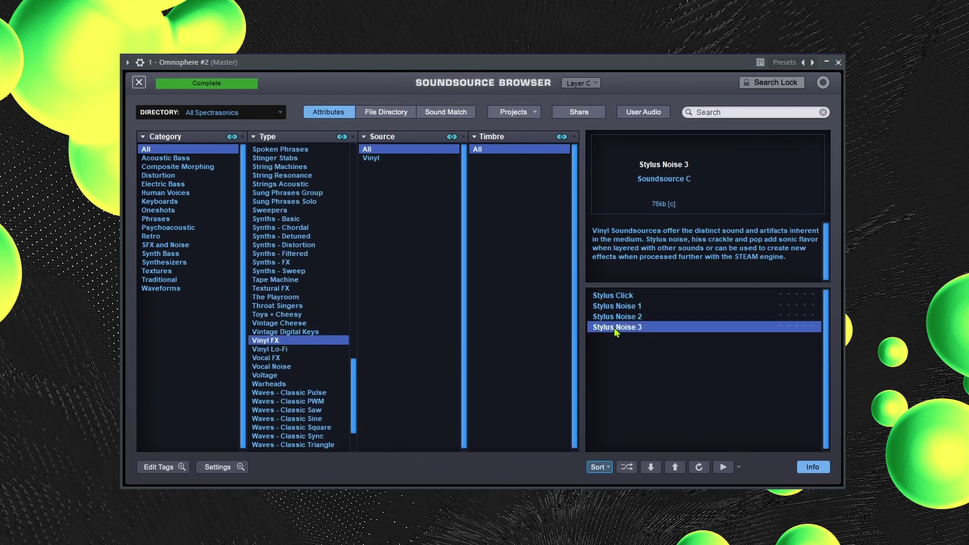
click(637, 316)
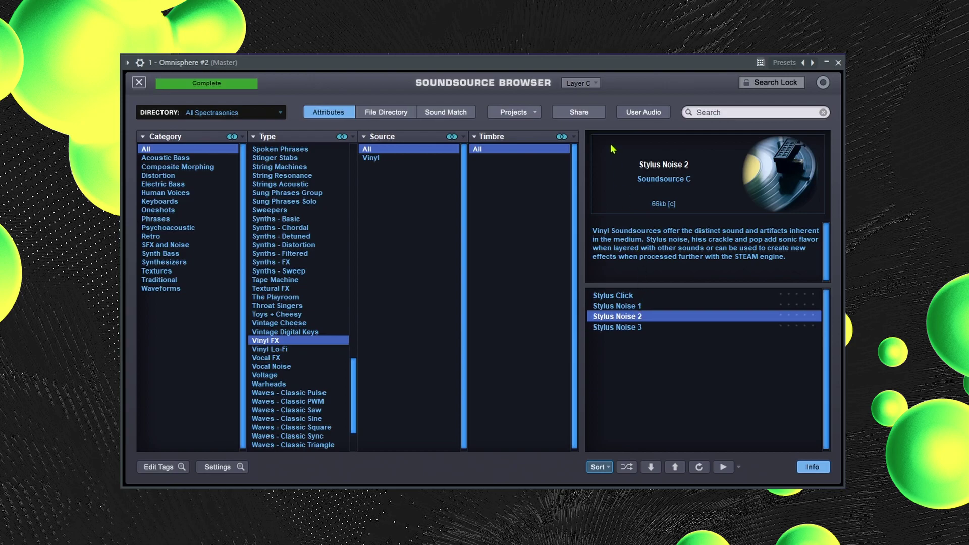
Audition sounds of the Vinyl Lo-Fi type and load the Xtreme Vinyl soundsource into layer C
click(296, 349)
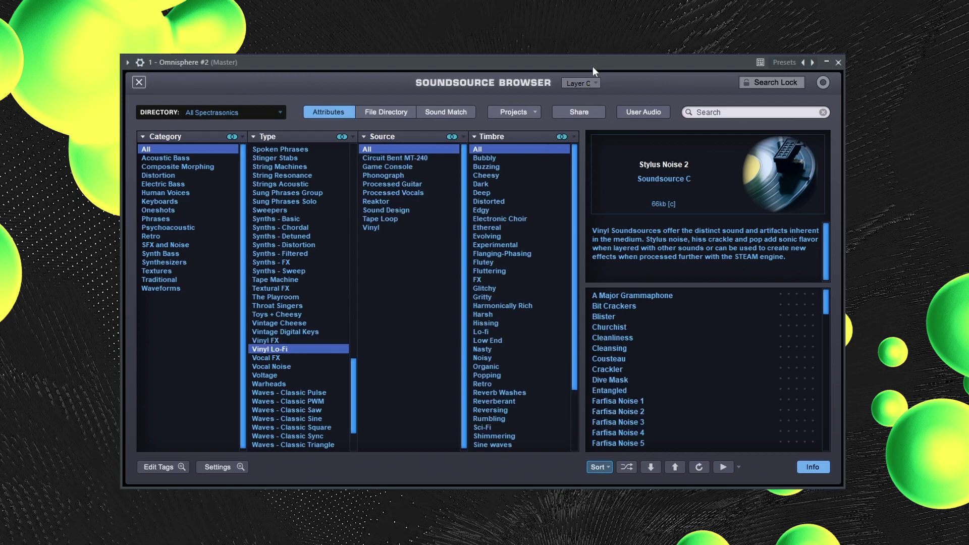
click(672, 349)
click(715, 412)
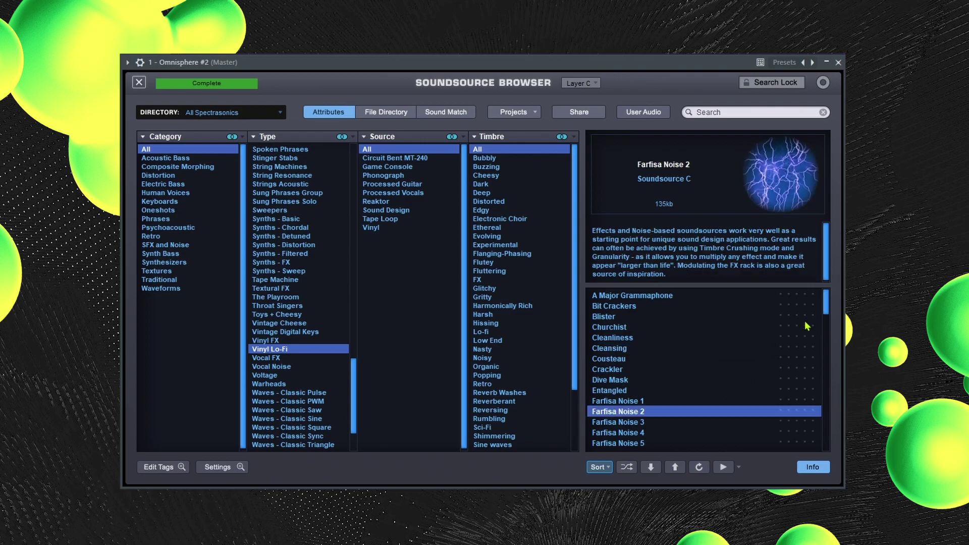
drag(827, 307, 826, 437)
click(661, 382)
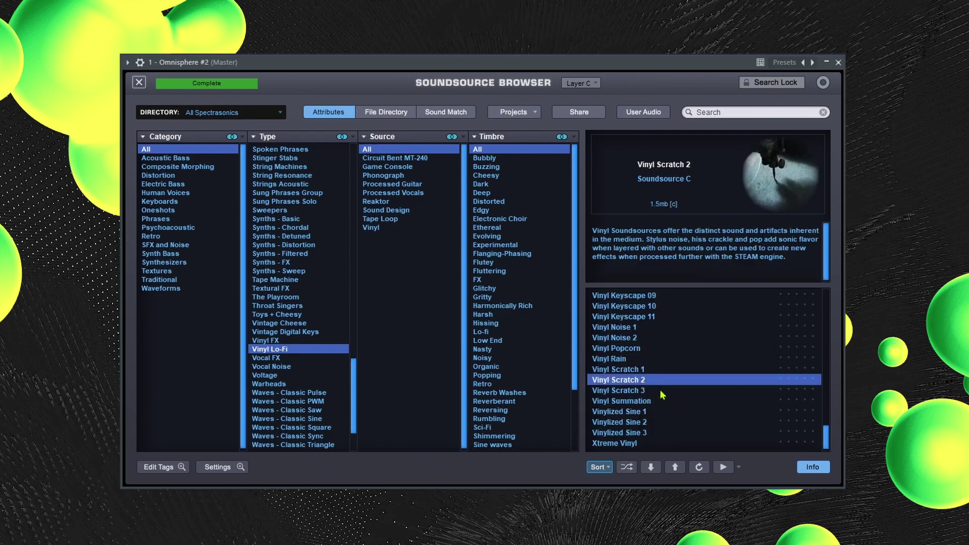
click(649, 413)
click(648, 433)
click(639, 444)
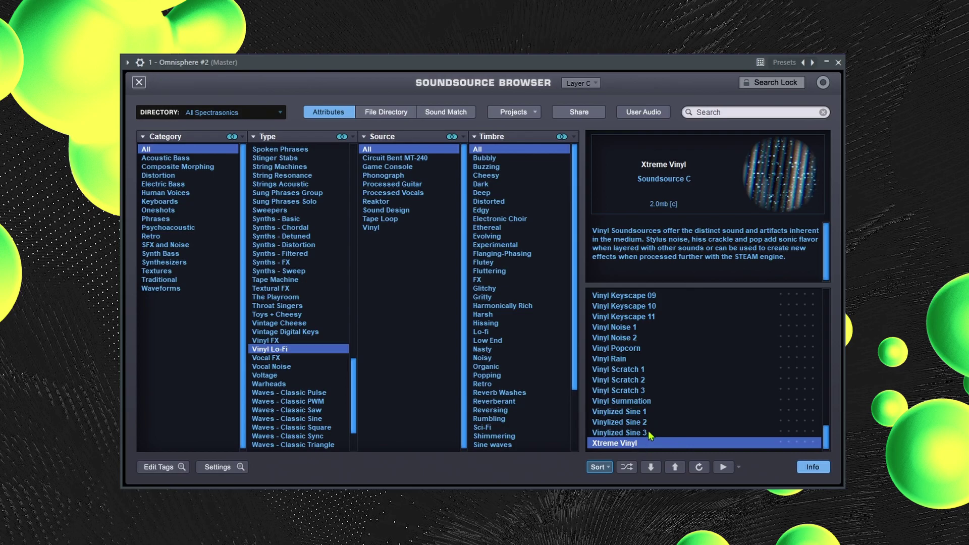
click(139, 84)
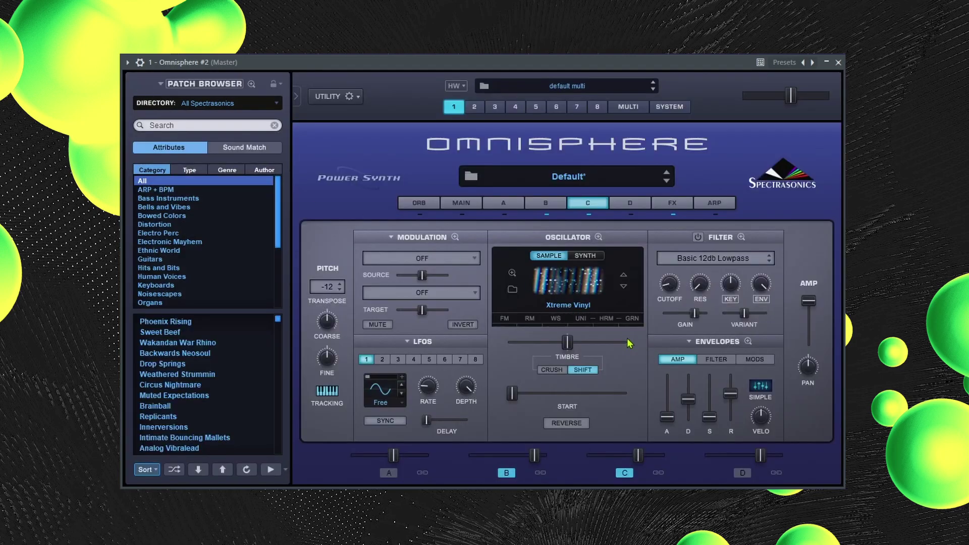
Slightly raise the levels of layers B and C, switching layer B off and back on to compare them
click(536, 456)
click(506, 474)
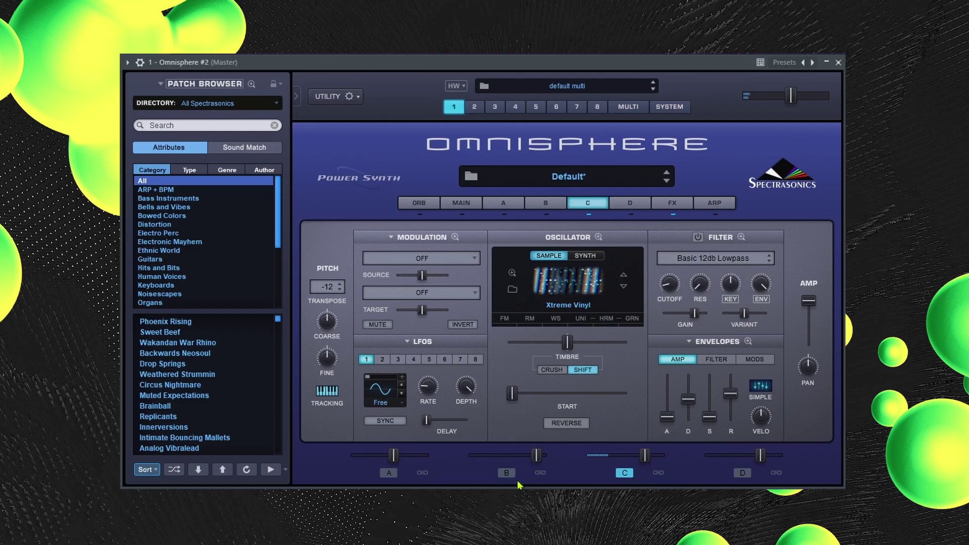
click(507, 474)
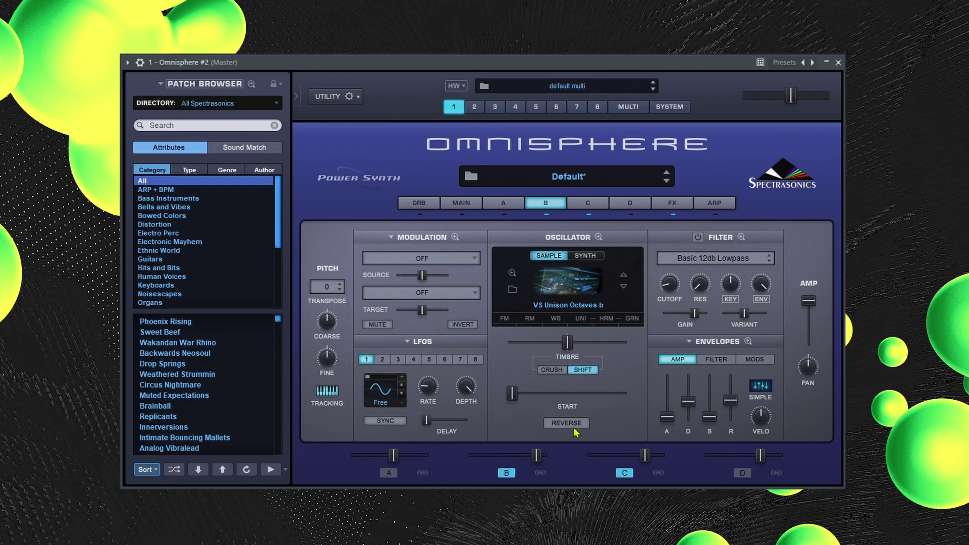
Slightly raise layer B's amp envelope release and attack, and lower the layer's level to 1.62 dB
drag(730, 402, 730, 397)
click(588, 203)
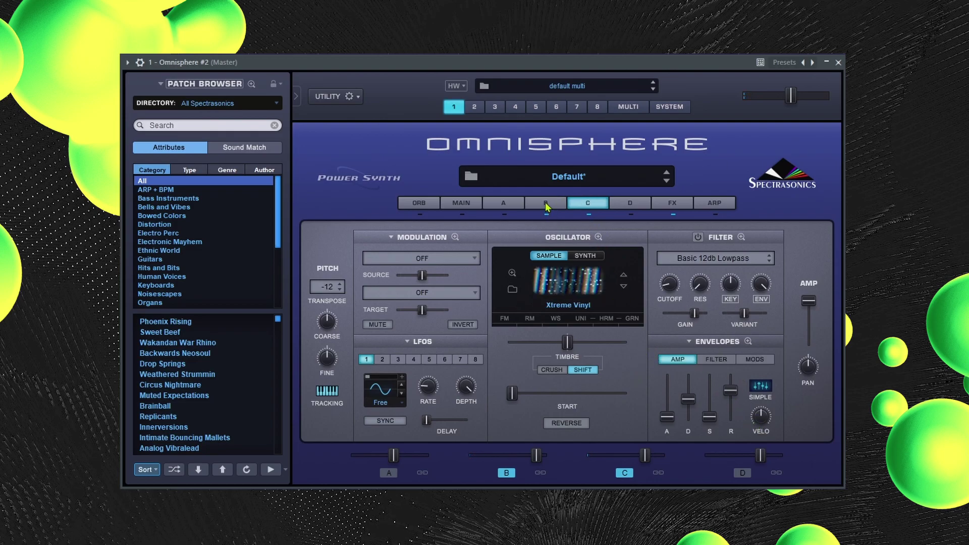
click(546, 206)
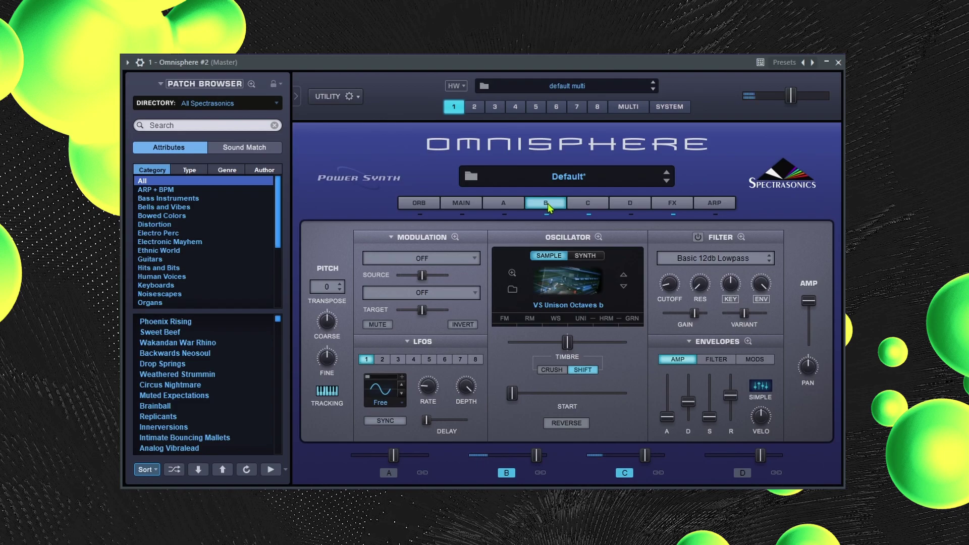
drag(537, 456, 529, 457)
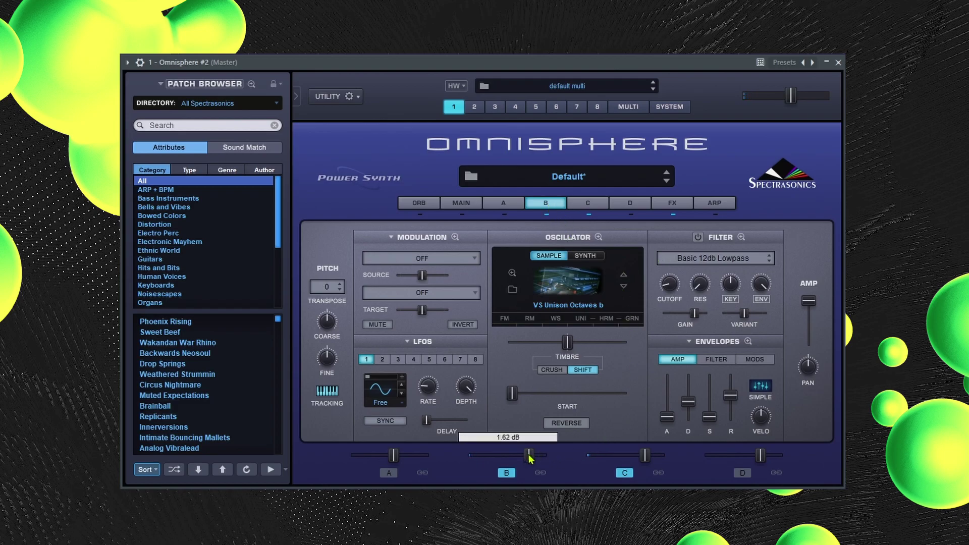
drag(667, 417, 667, 419)
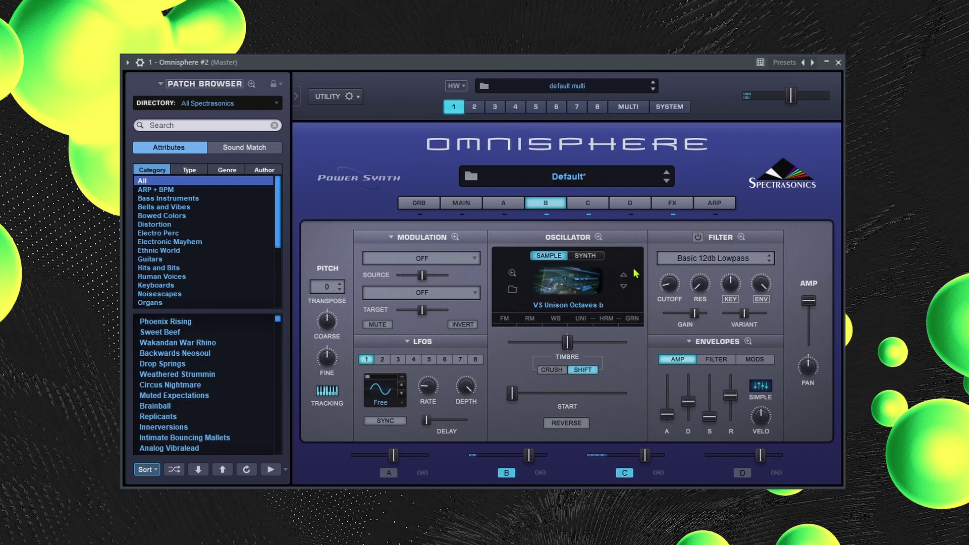
Turn on the arpeggiator with a shorter note length and velocity fully towards Arp, lowering step 2 and raising step 3
click(708, 211)
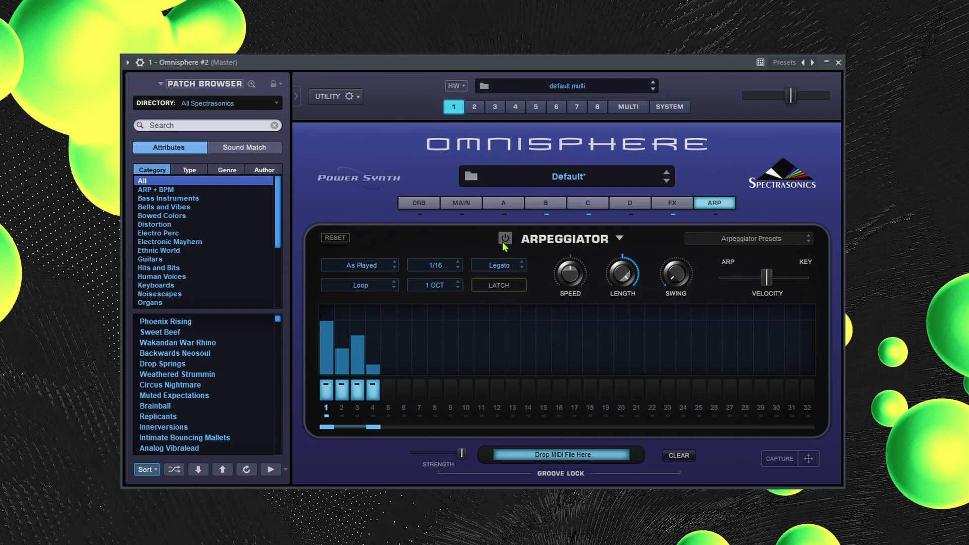
drag(620, 275, 612, 329)
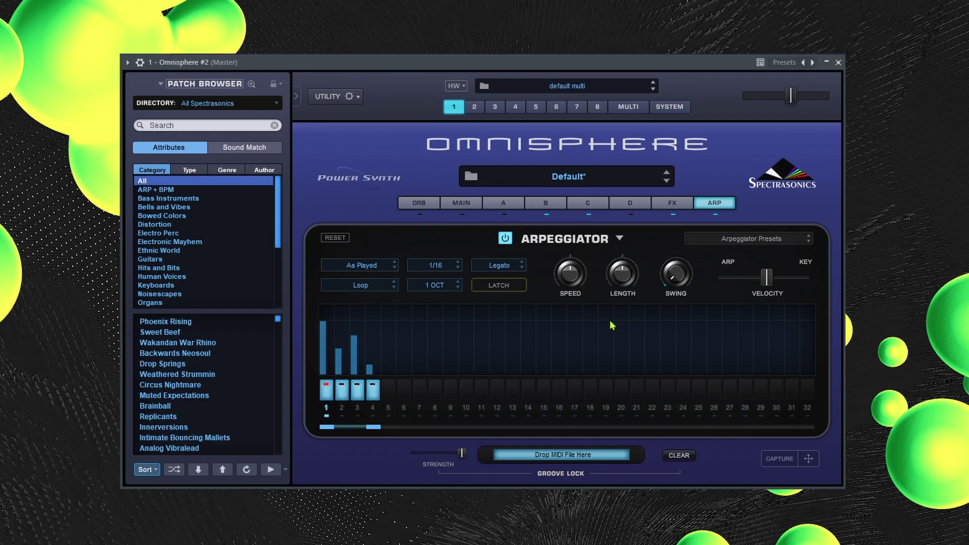
drag(766, 277, 712, 288)
mouse_move(358, 338)
mouse_down()
mouse_move(358, 329)
mouse_move(339, 376)
mouse_move(371, 374)
mouse_up()
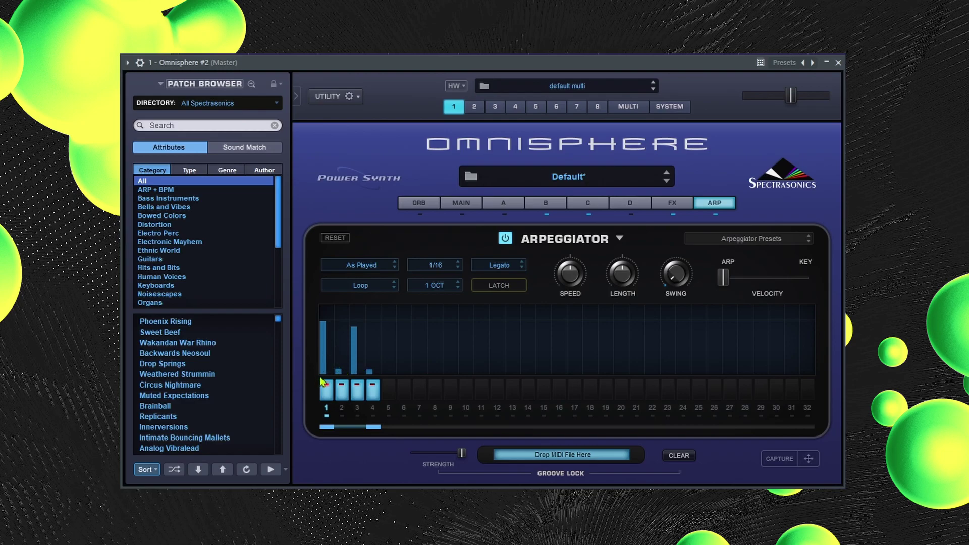
Set the arpeggiator pattern to Spread and its clock to 1/4
click(349, 268)
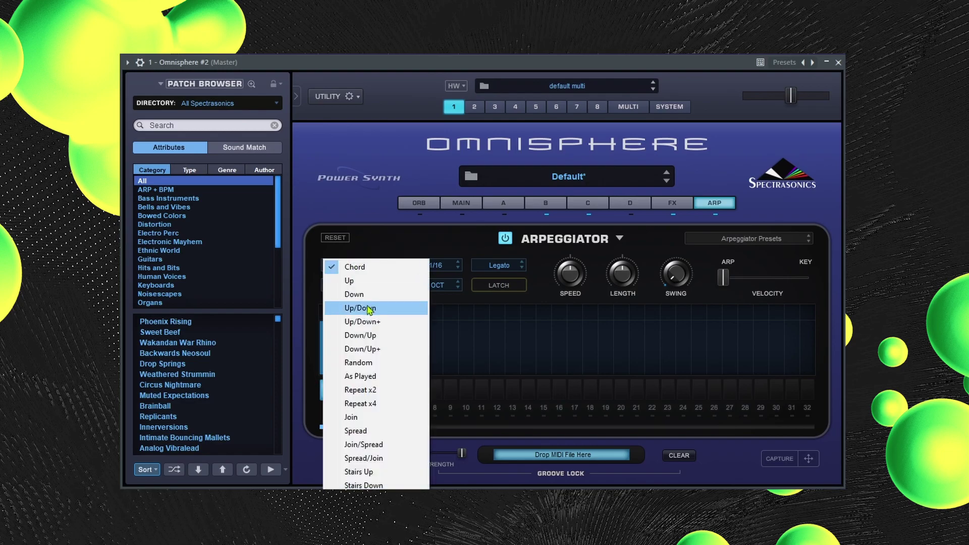
click(359, 432)
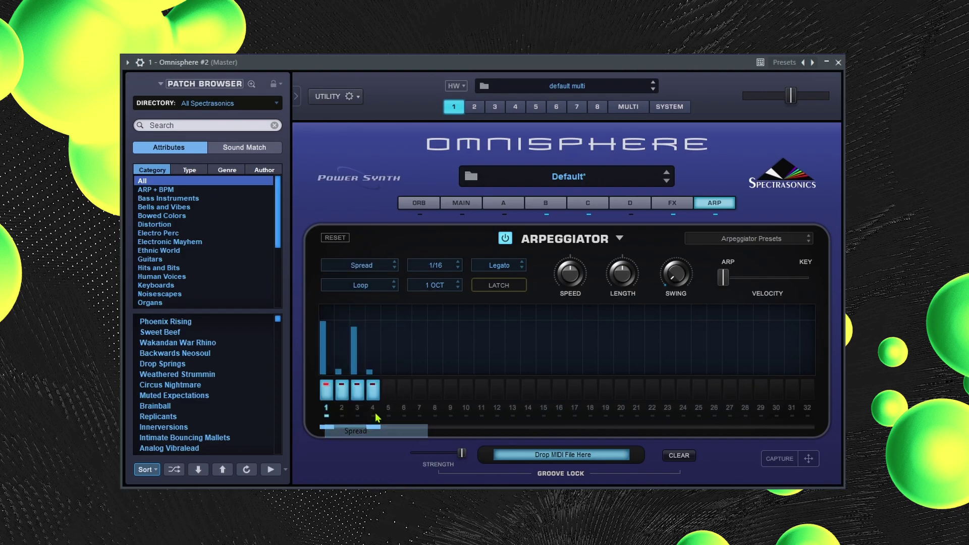
click(430, 268)
click(426, 297)
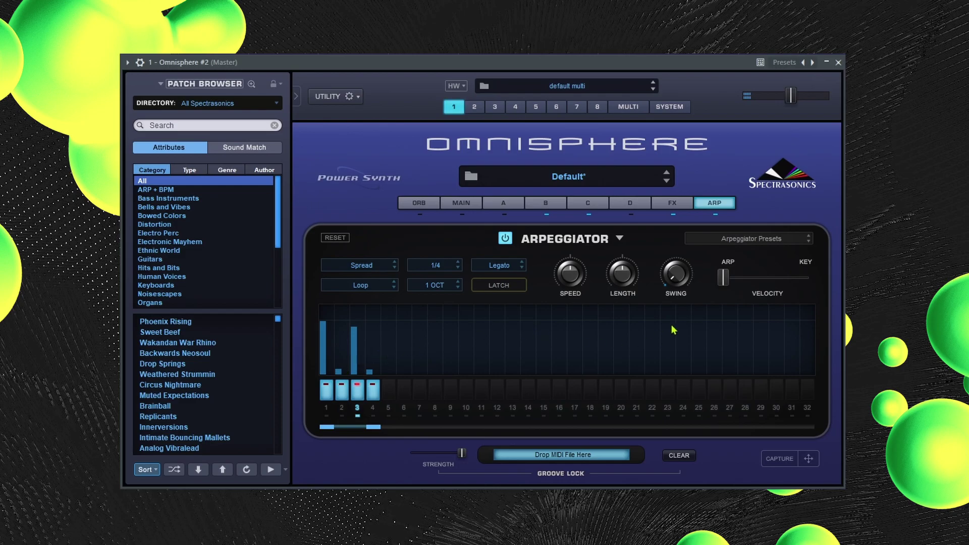
Lower layer B's level to 0.36 dB and transpose the layer by -12
click(553, 204)
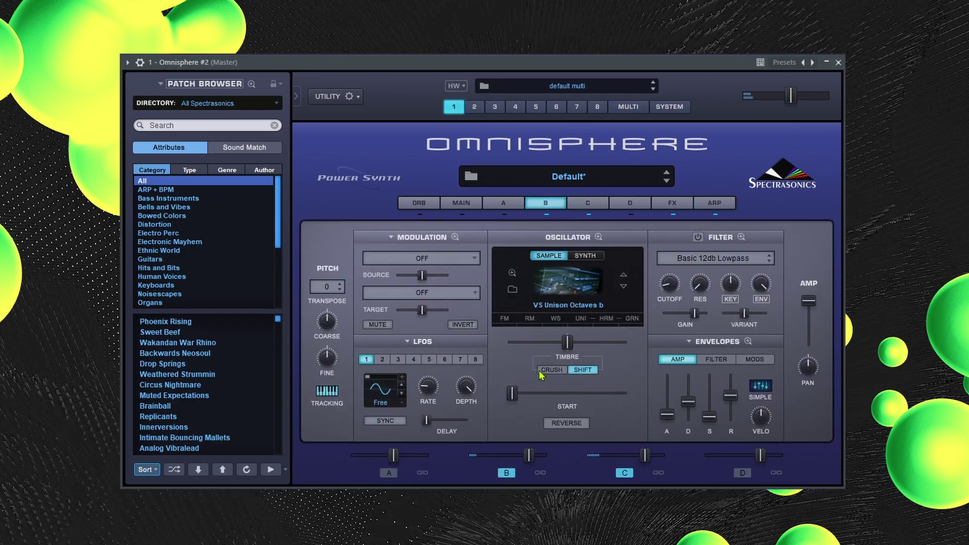
mouse_move(528, 461)
mouse_down()
mouse_move(513, 465)
mouse_move(526, 463)
mouse_up()
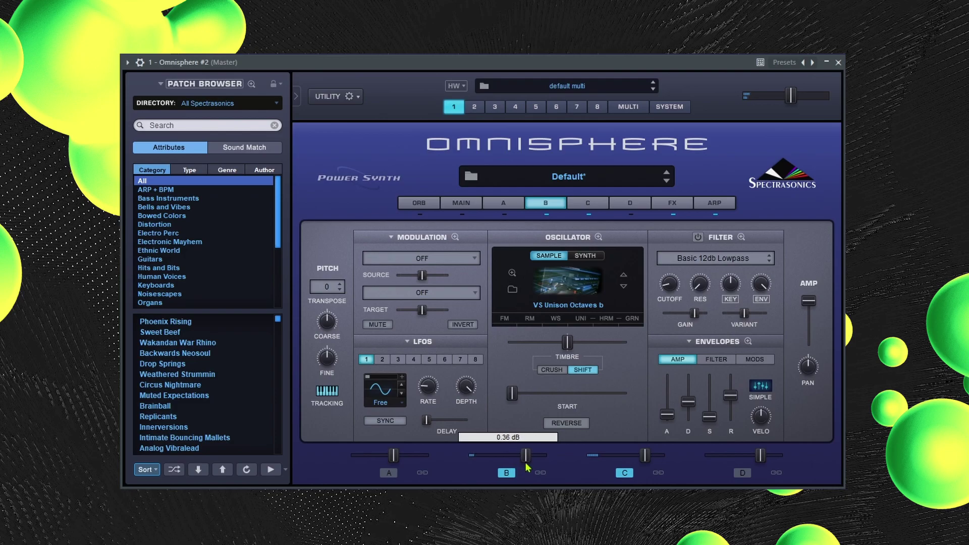
click(335, 288)
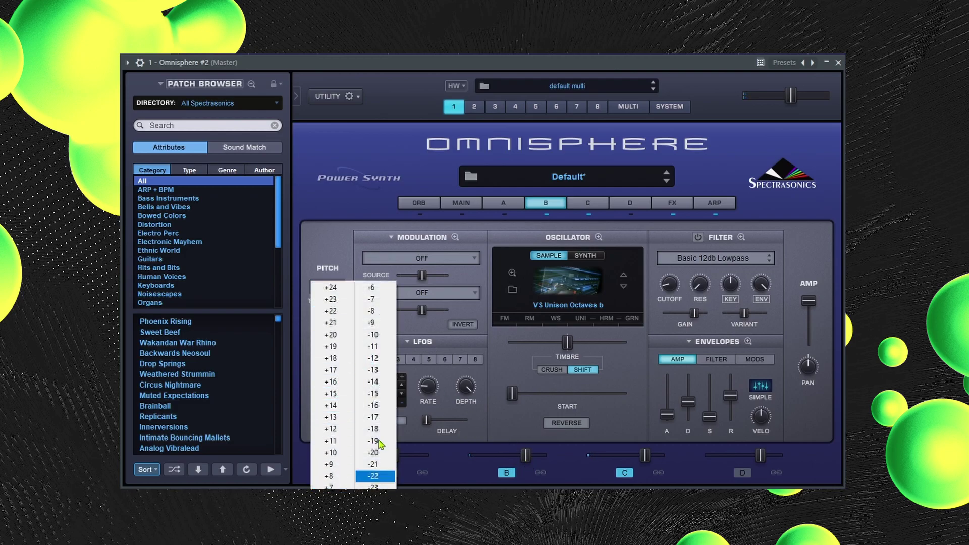
click(372, 358)
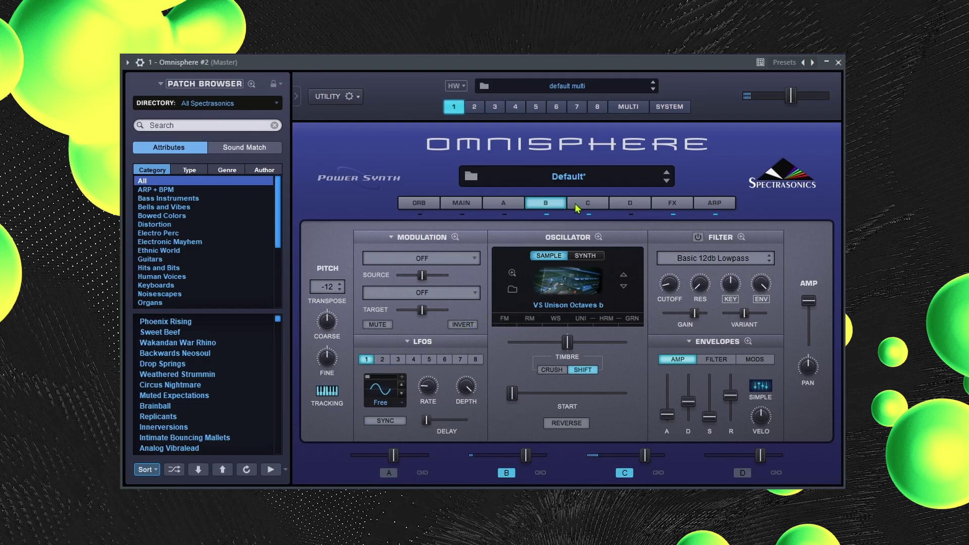
Further lower the level of layer B and slightly lower layer C, and check the common effects rack
mouse_move(525, 455)
mouse_down()
mouse_move(505, 458)
mouse_move(515, 458)
mouse_up()
drag(645, 456, 642, 458)
mouse_move(515, 459)
drag(514, 458, 515, 458)
click(671, 204)
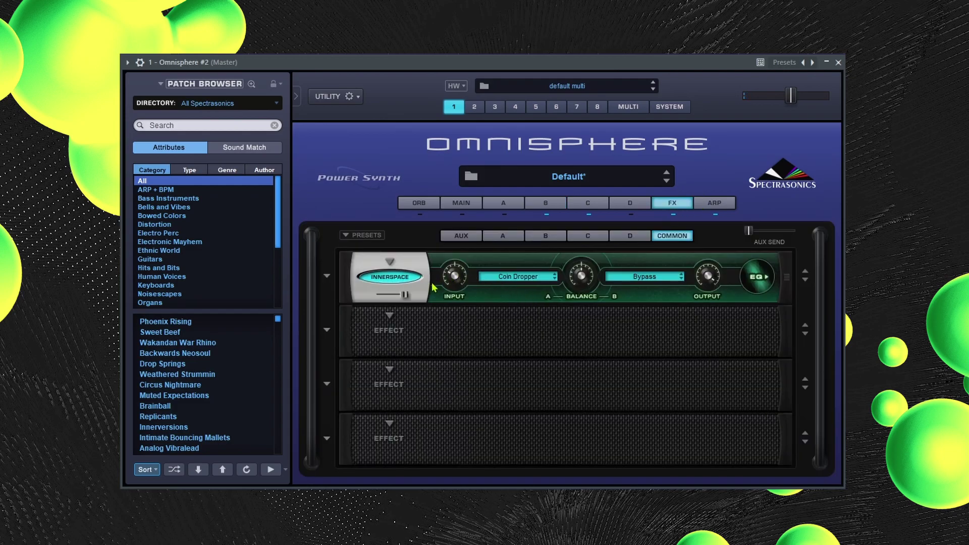
click(546, 208)
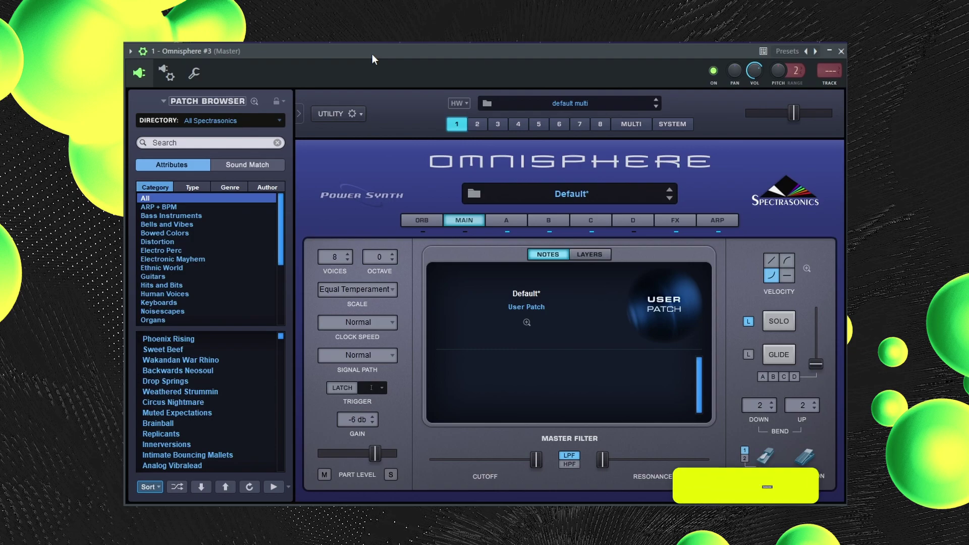
In the Omnisphere #3 instrument, check layer A and turn on Solo mode in the main settings
click(509, 222)
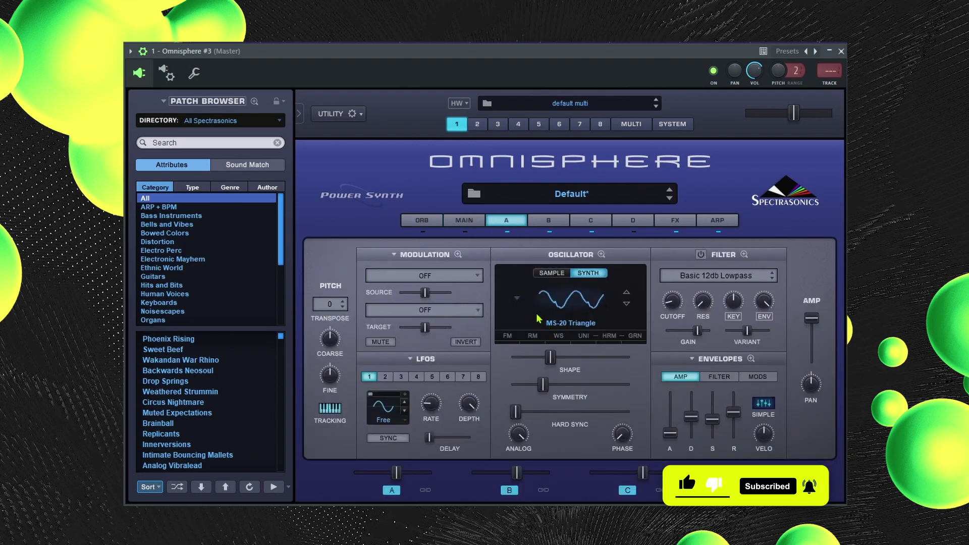
click(464, 220)
click(777, 320)
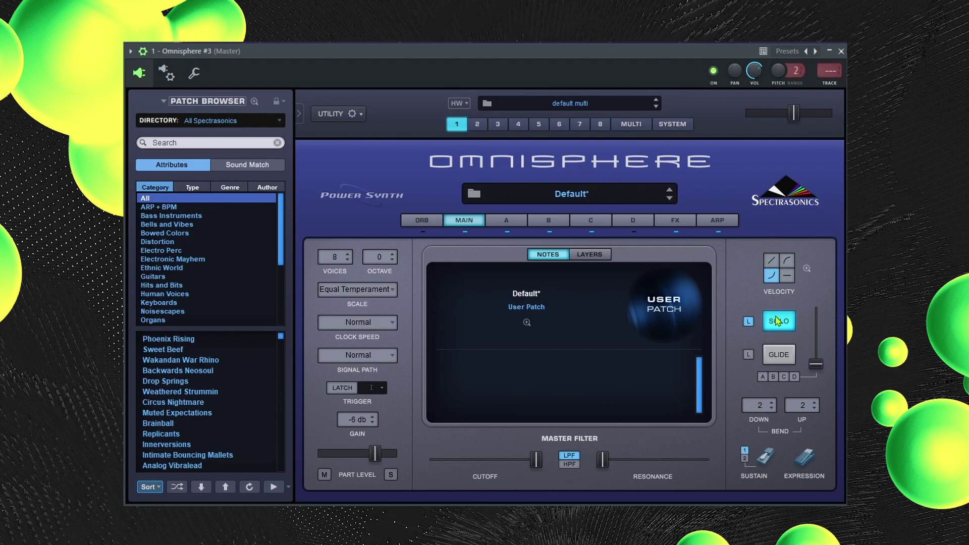
click(767, 321)
Set layer C's transpose to -12 and turn the layer off
click(587, 222)
click(330, 305)
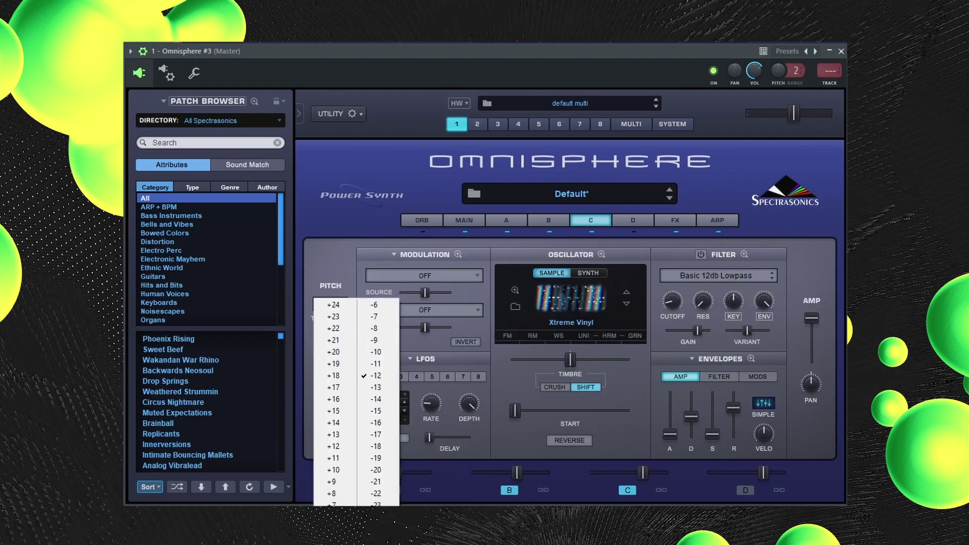
click(374, 376)
Load the JP-8 Raw PWM Fast soundsource from the Waves - Classic PWM type into layer A
click(506, 222)
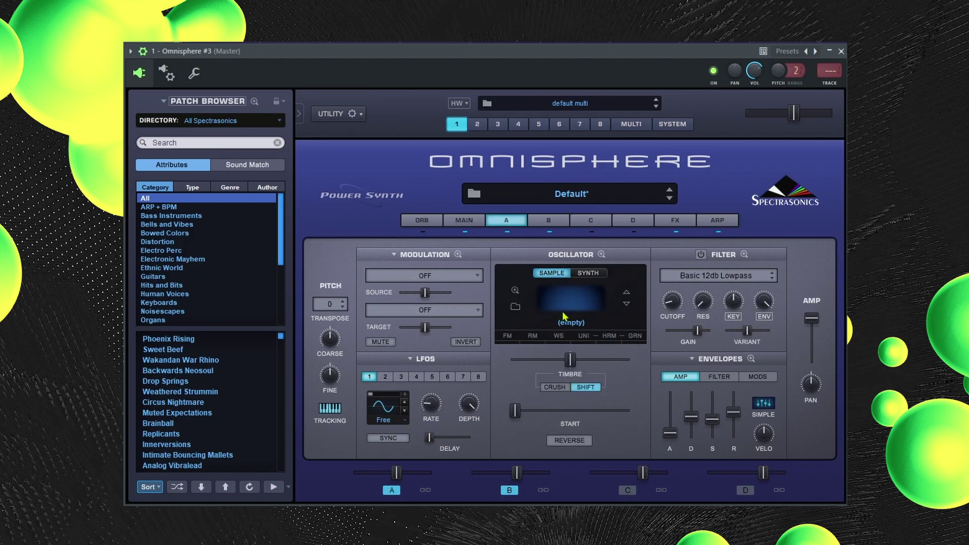
click(561, 311)
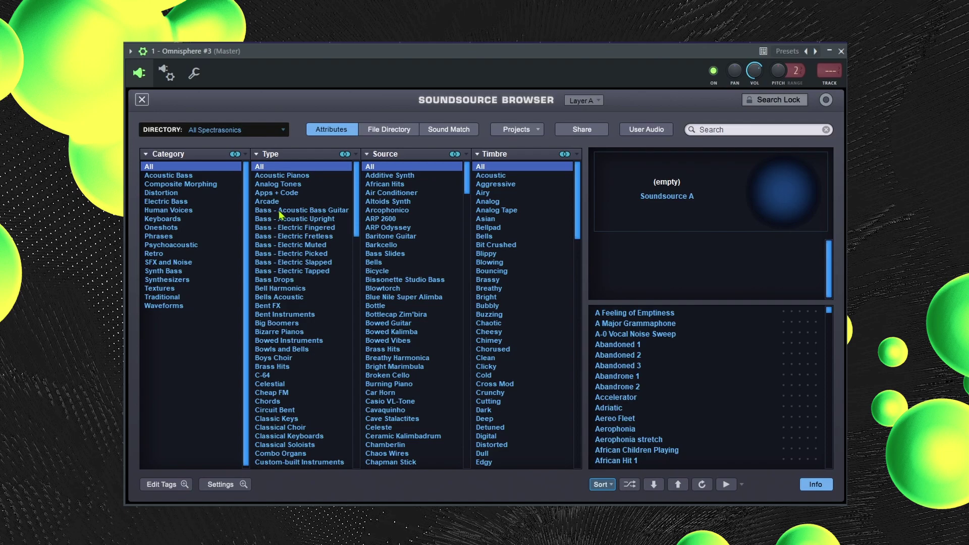
scroll(298, 237, down, 8)
scroll(310, 253, down, 10)
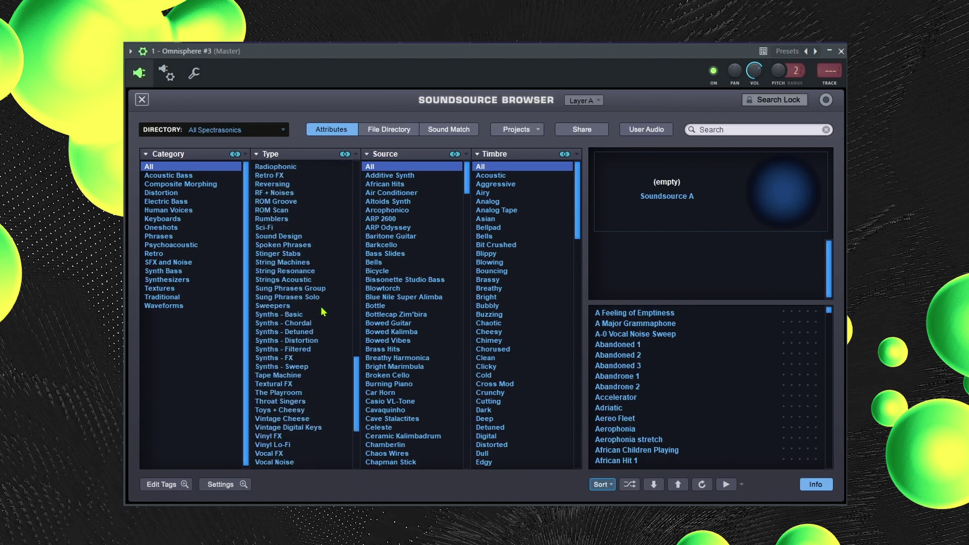
scroll(322, 329, down, 1)
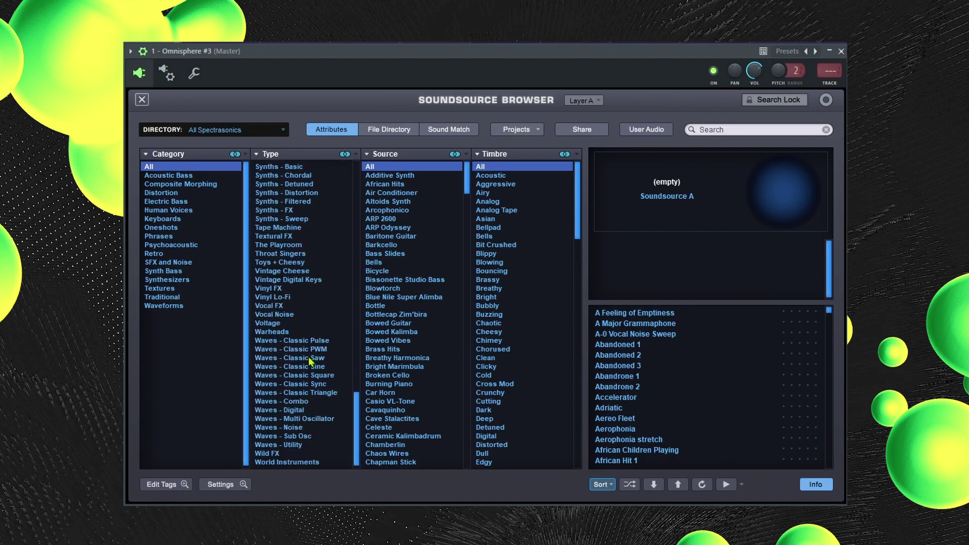
click(294, 349)
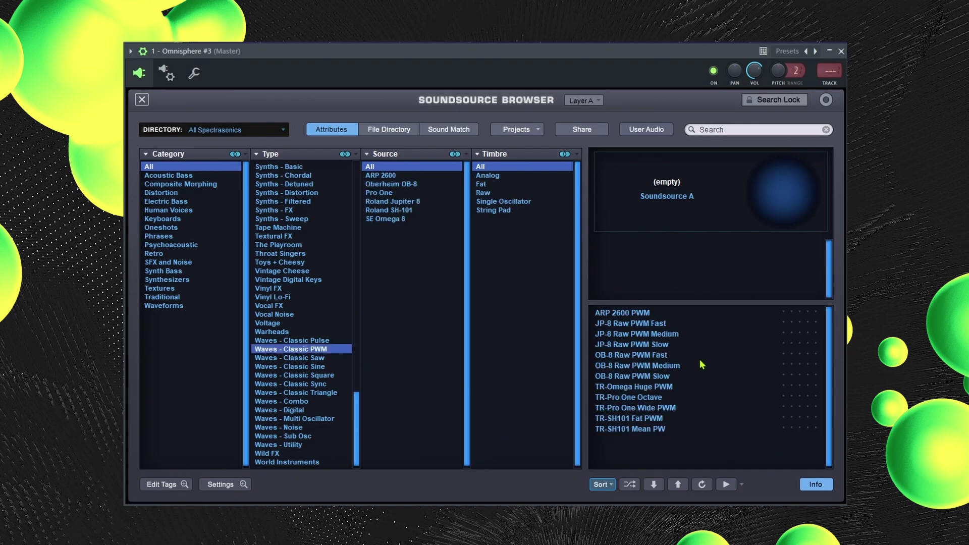
click(646, 323)
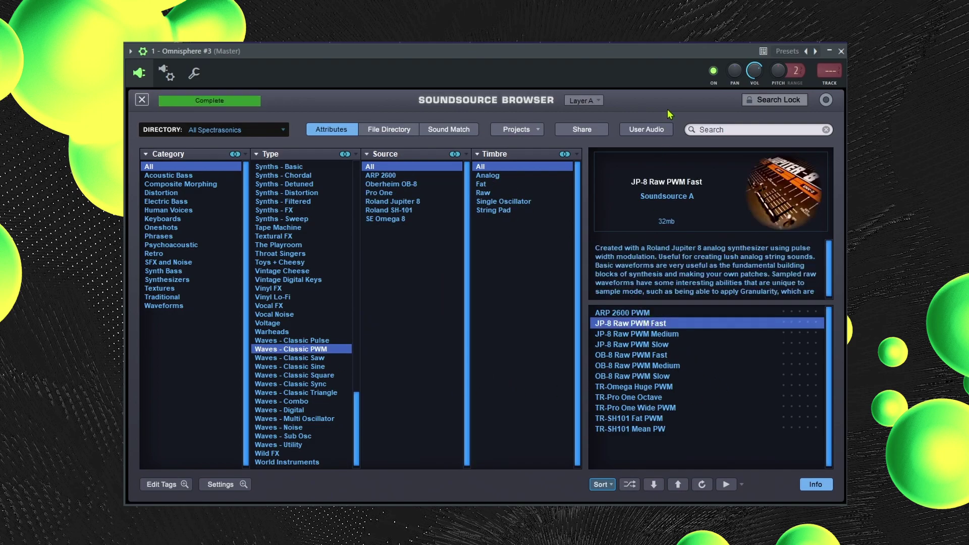
drag(653, 51, 653, 52)
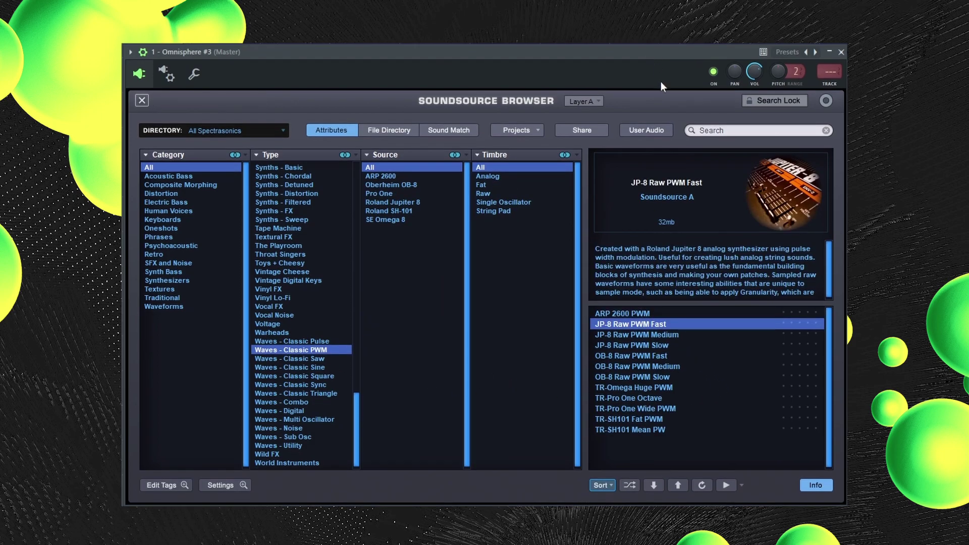
click(142, 101)
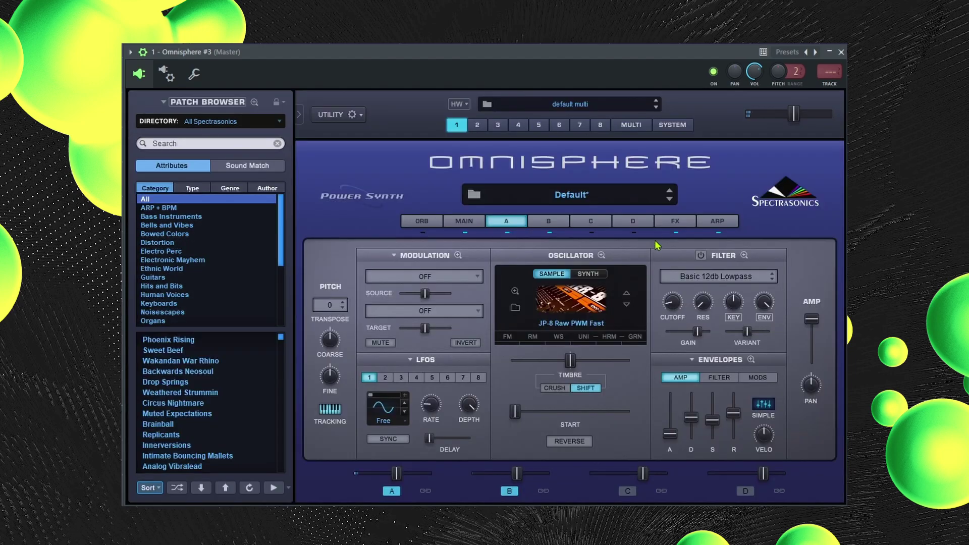
Remove EZ-Verb from layer A's effects rack, move Radio Delay into the first slot and lower its mix
click(675, 221)
click(510, 254)
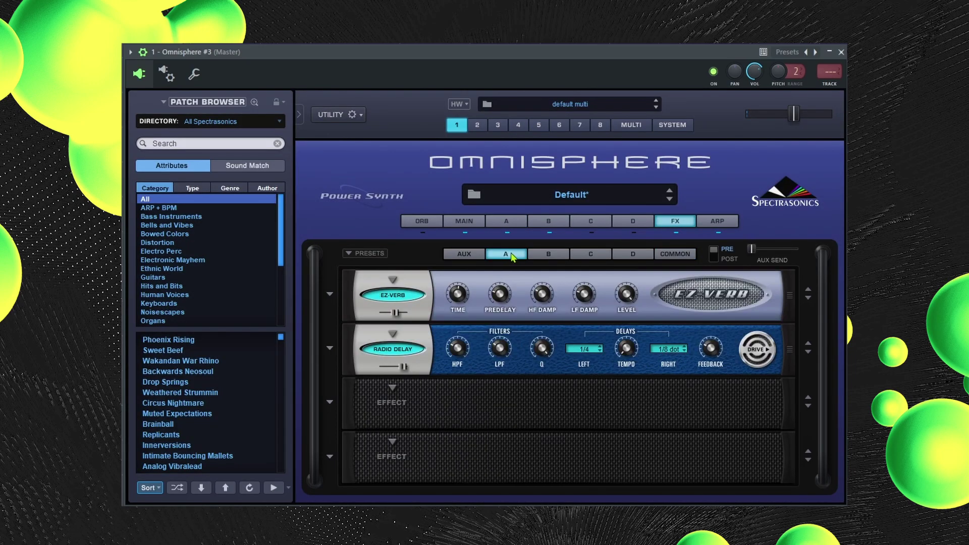
click(392, 280)
click(414, 291)
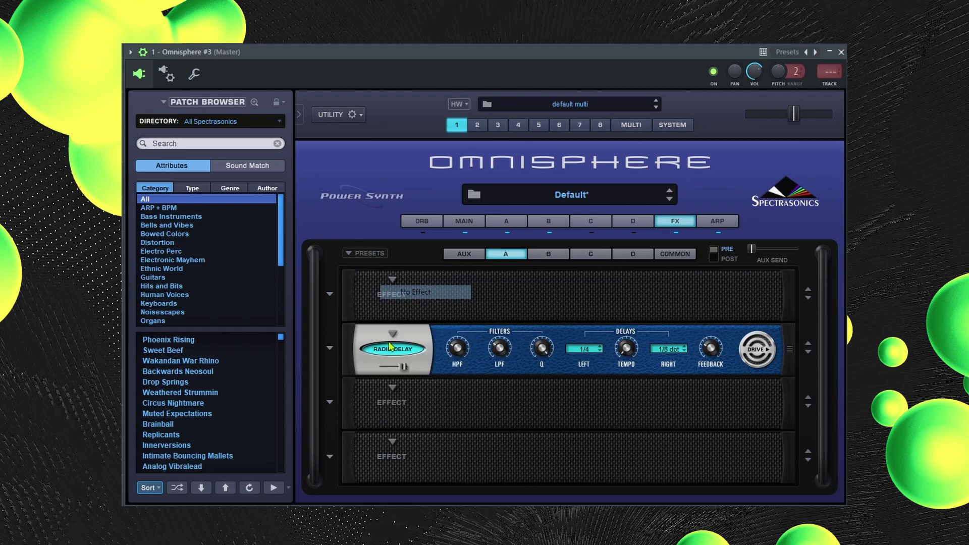
drag(360, 333, 354, 276)
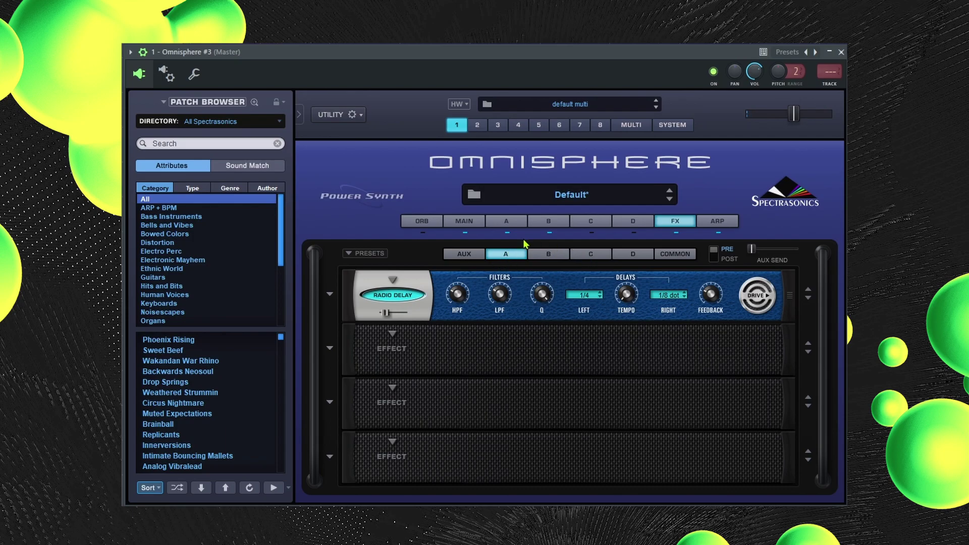
Lower the sustain to its minimum and shorten the release of layer A's amp envelope
click(506, 224)
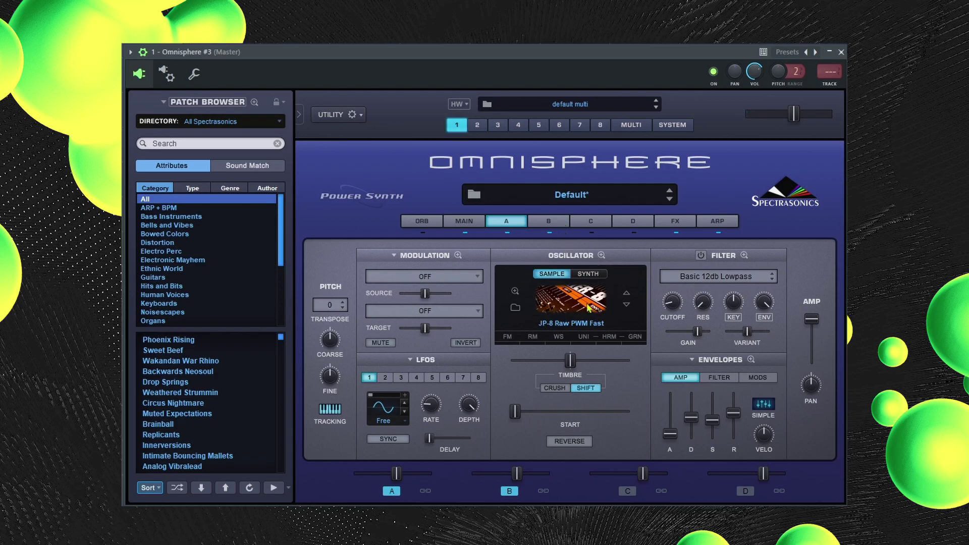
drag(713, 422, 733, 429)
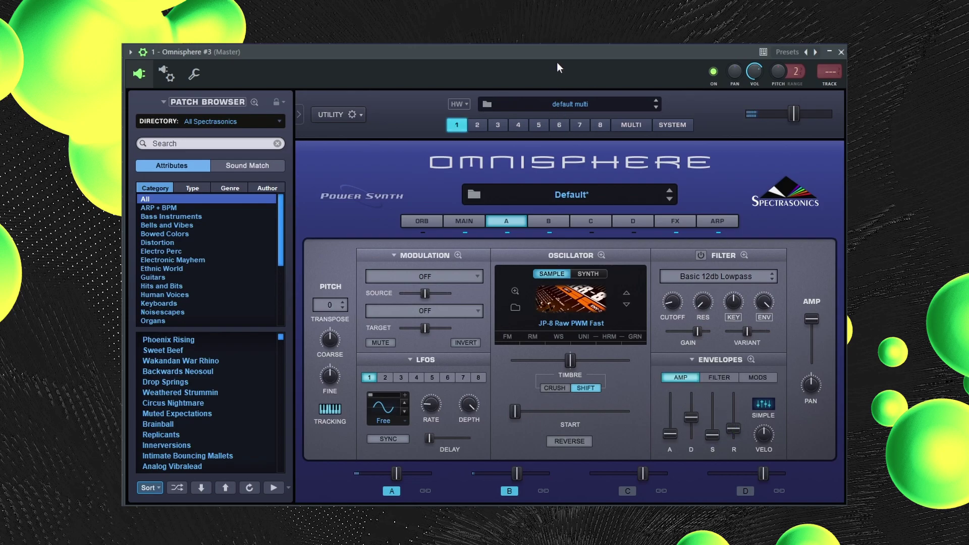
drag(733, 428, 730, 422)
Open the soundsource selection for layer C and filter it by the Classic Keys type
click(587, 226)
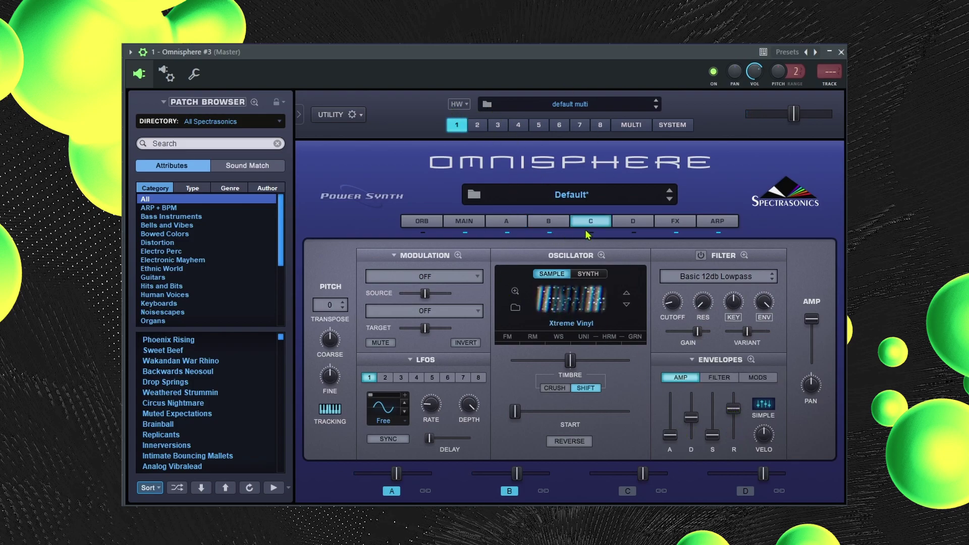
click(555, 312)
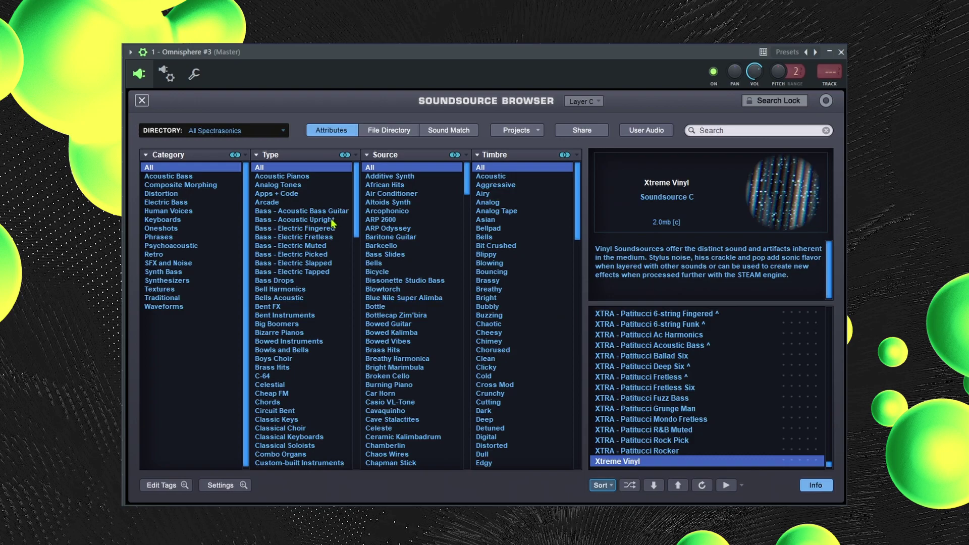
scroll(332, 230, down, 4)
scroll(328, 243, up, 4)
scroll(323, 250, down, 1)
scroll(292, 293, down, 1)
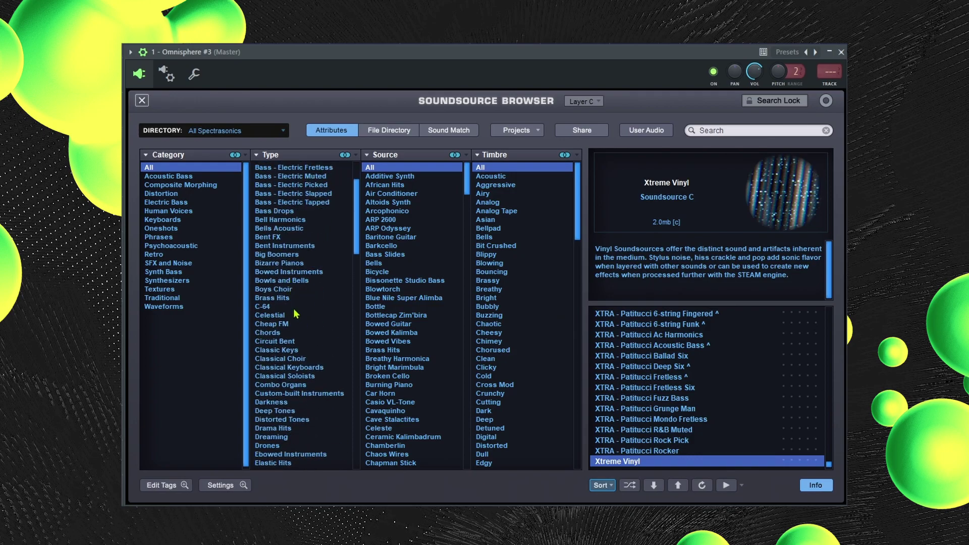
scroll(295, 323, down, 1)
click(276, 315)
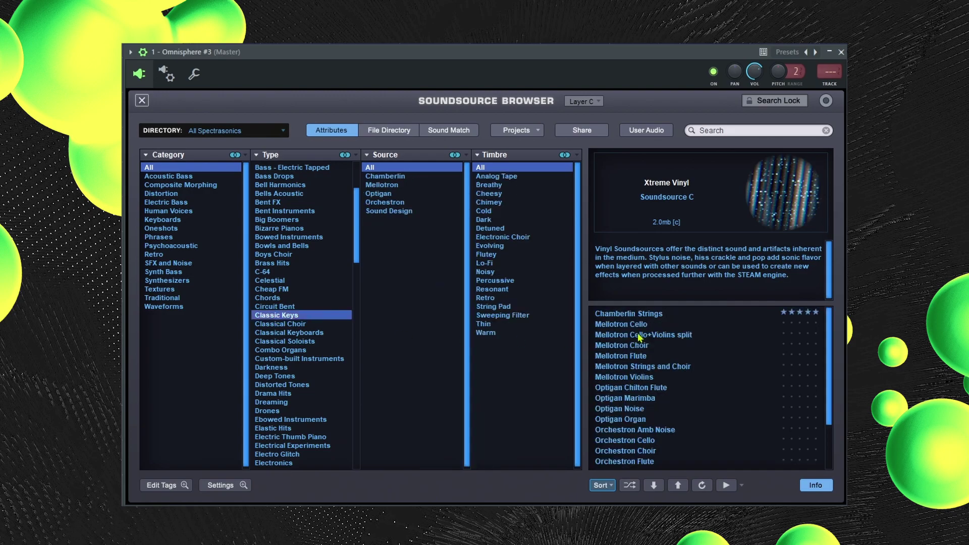
Try Optigan Organ, Optigan Chilton Flute, Mellotron Violins and Mellotron Flute as layer C's soundsource
scroll(706, 336, down, 2)
scroll(678, 383, up, 3)
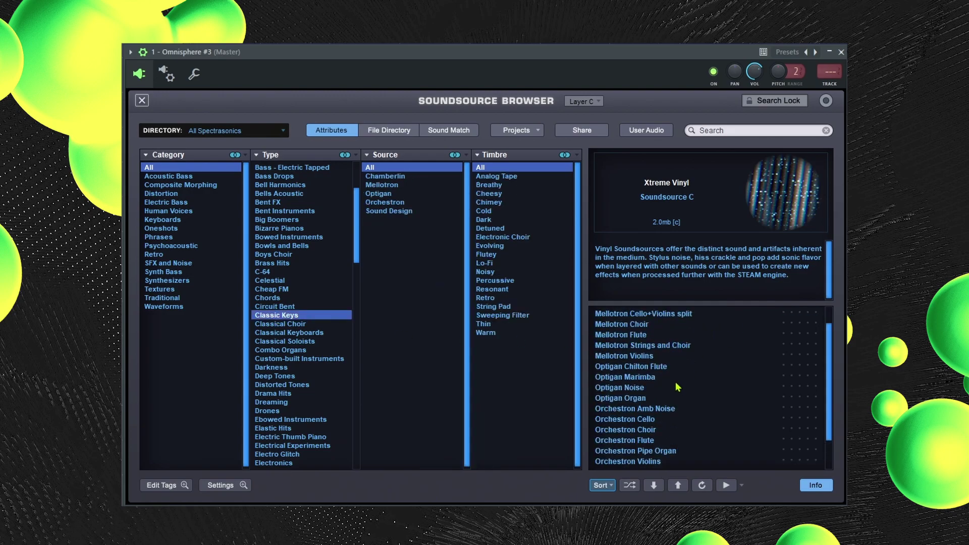
click(638, 419)
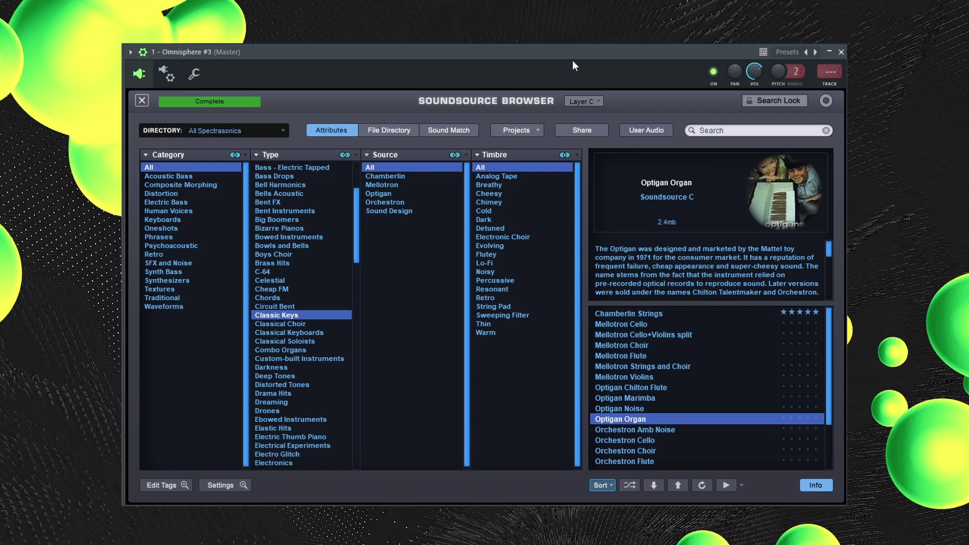
drag(625, 59, 623, 55)
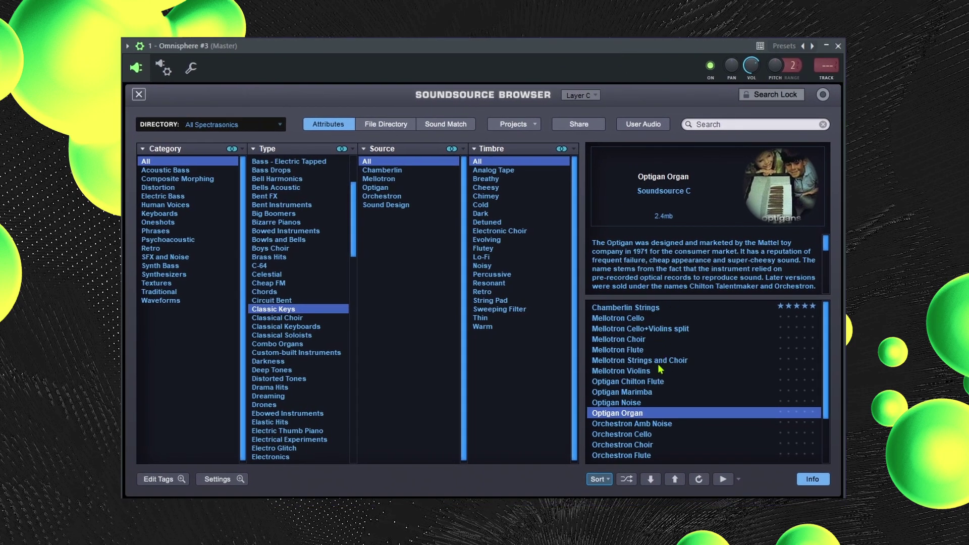
click(651, 382)
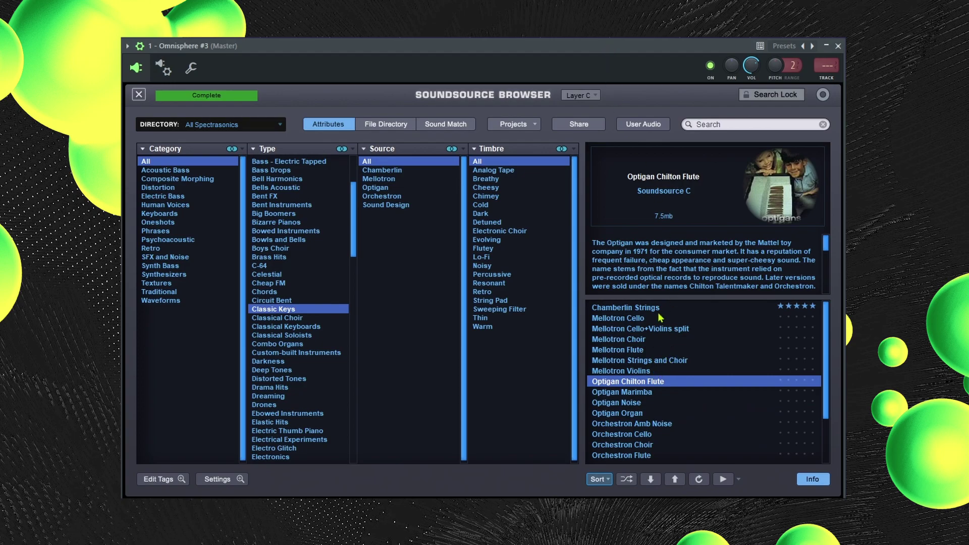
click(667, 370)
click(648, 348)
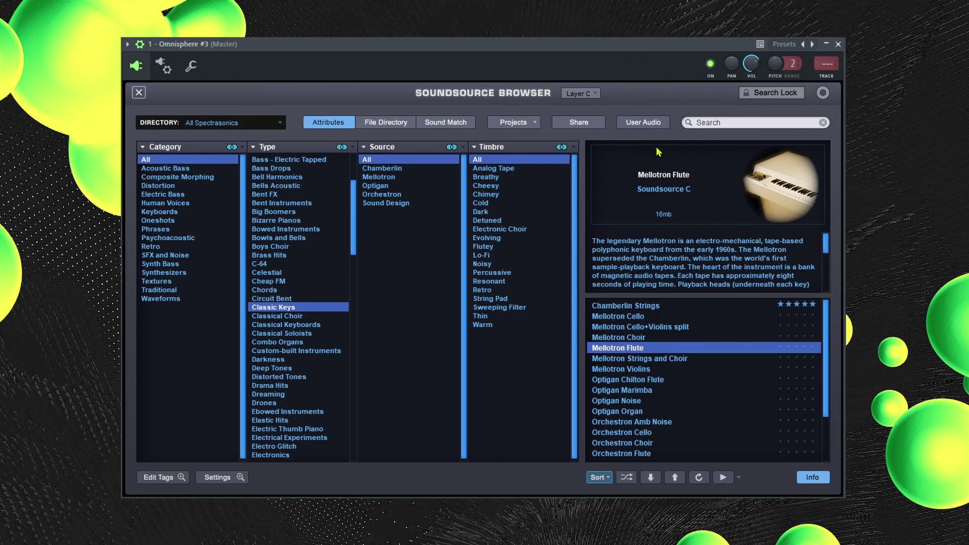
Audition Mellotron Cello+Violins split, load Mellotron Cello into layer C and return to the layer's controls
click(647, 327)
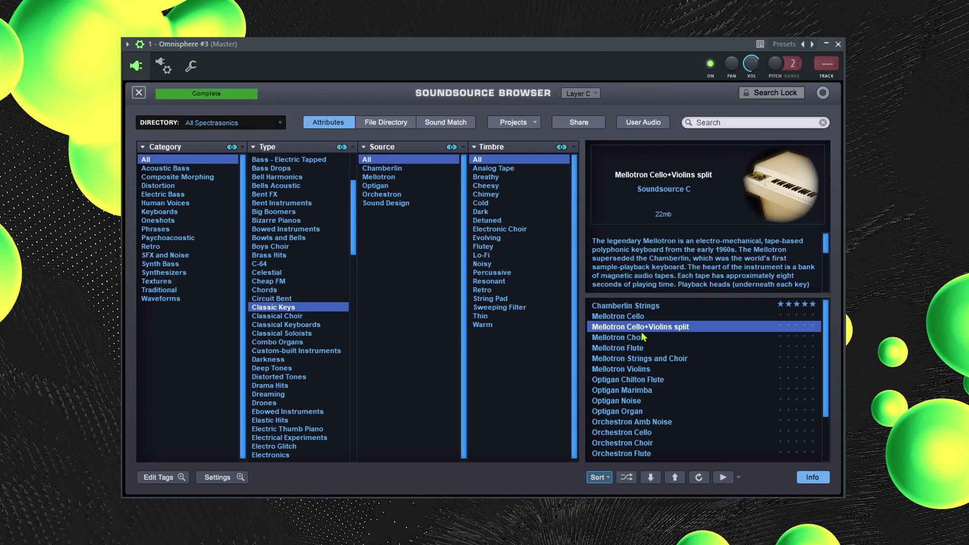
key(Up)
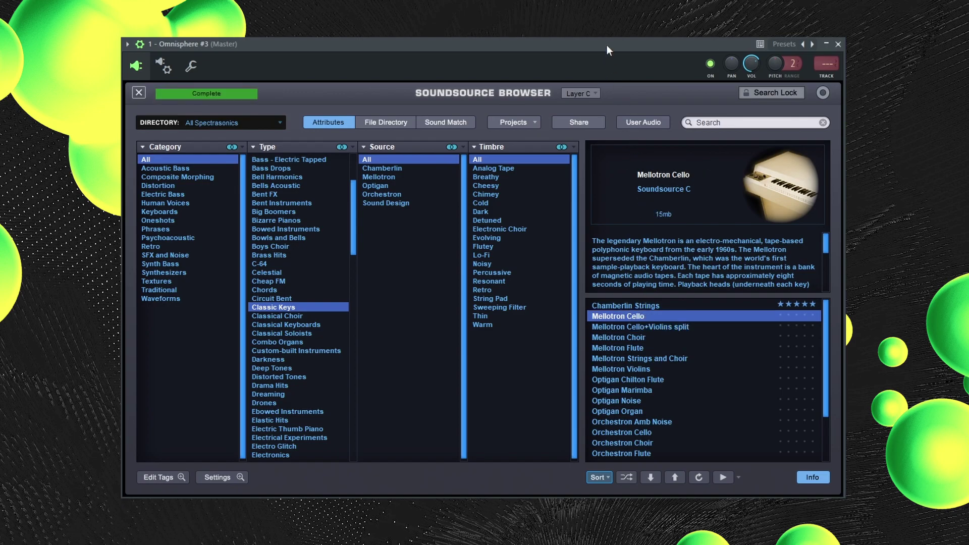
click(138, 93)
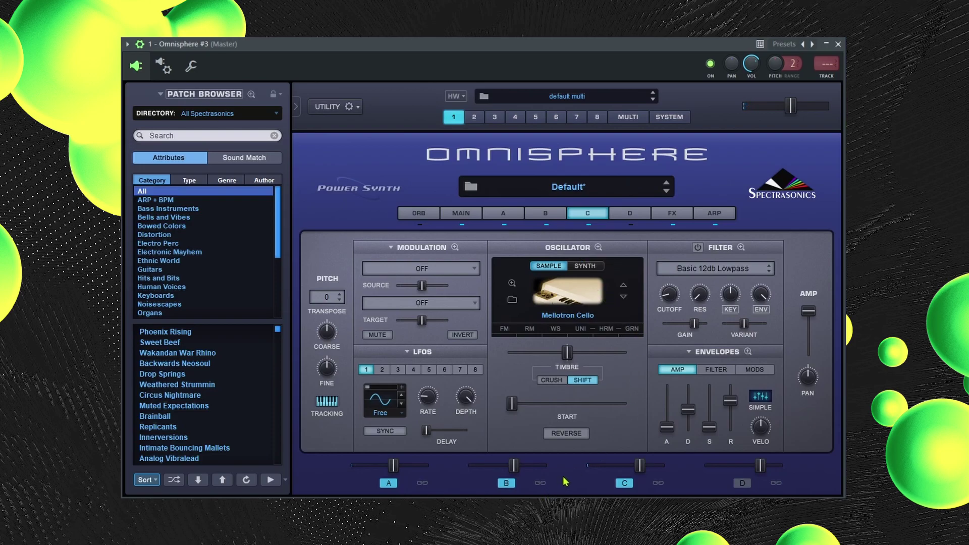
Shape layer C's amp envelope with a slightly longer attack and a shorter decay and release
drag(731, 407, 731, 433)
drag(667, 428, 686, 422)
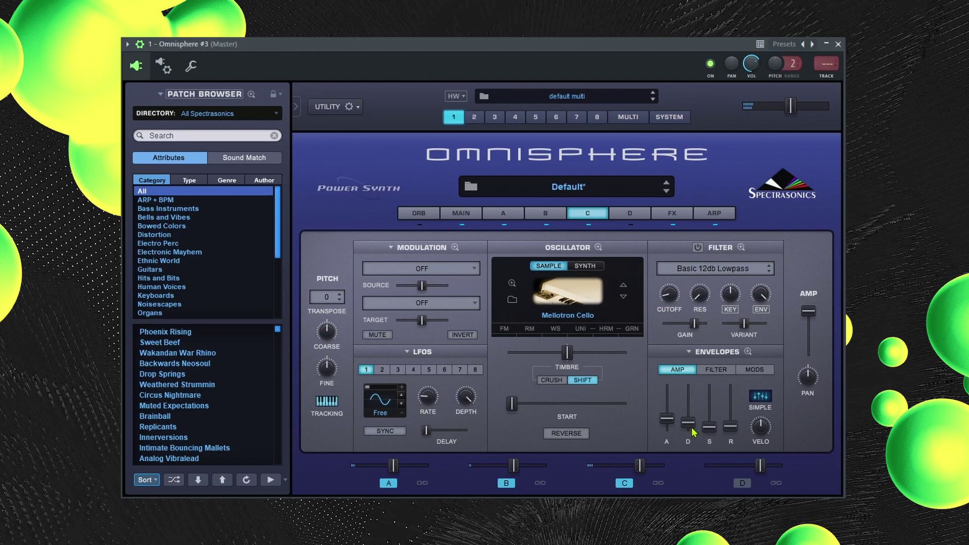
drag(726, 431, 727, 426)
Raise layer C's Timbre shift close to its maximum and enable Reverse for its sample
drag(566, 352, 621, 353)
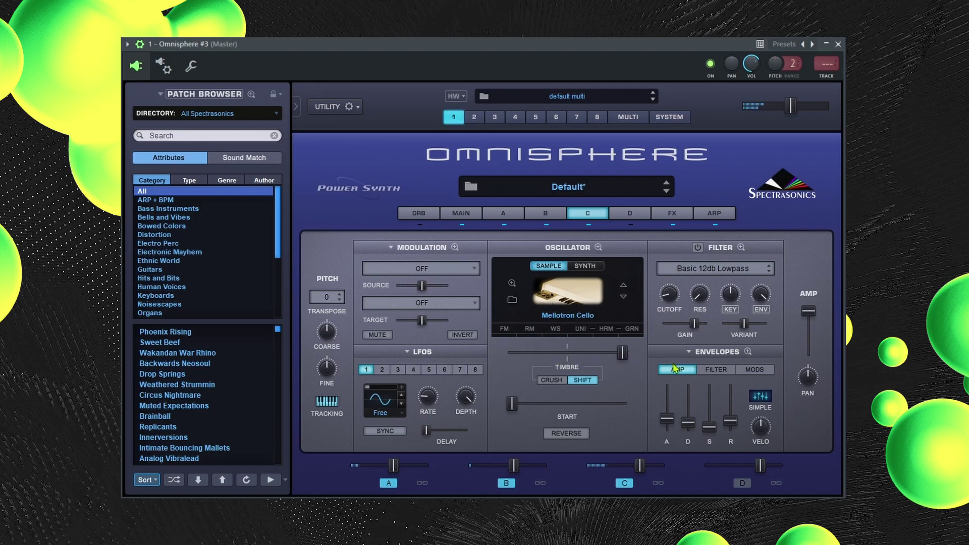
click(574, 437)
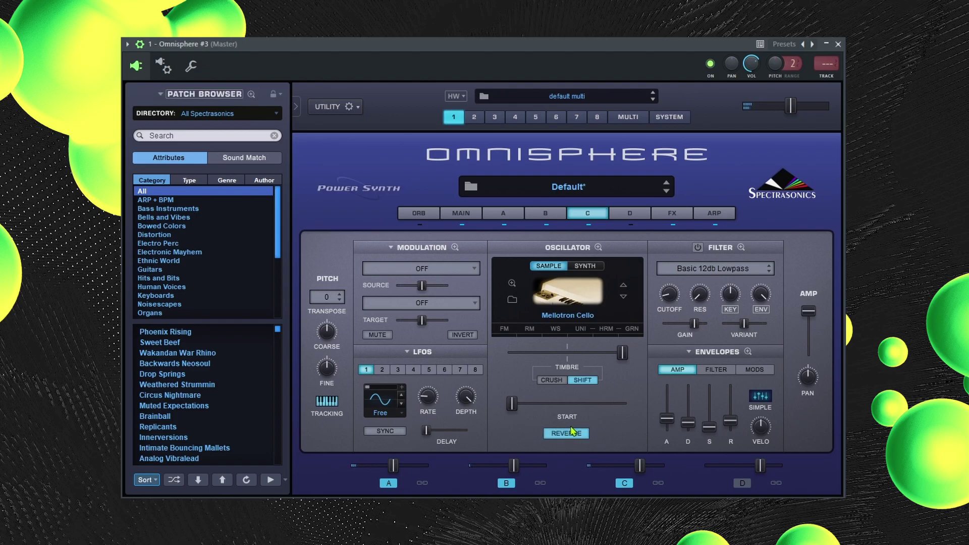
Turn layer B off and slightly lower layer A's level
click(516, 483)
drag(393, 465, 387, 465)
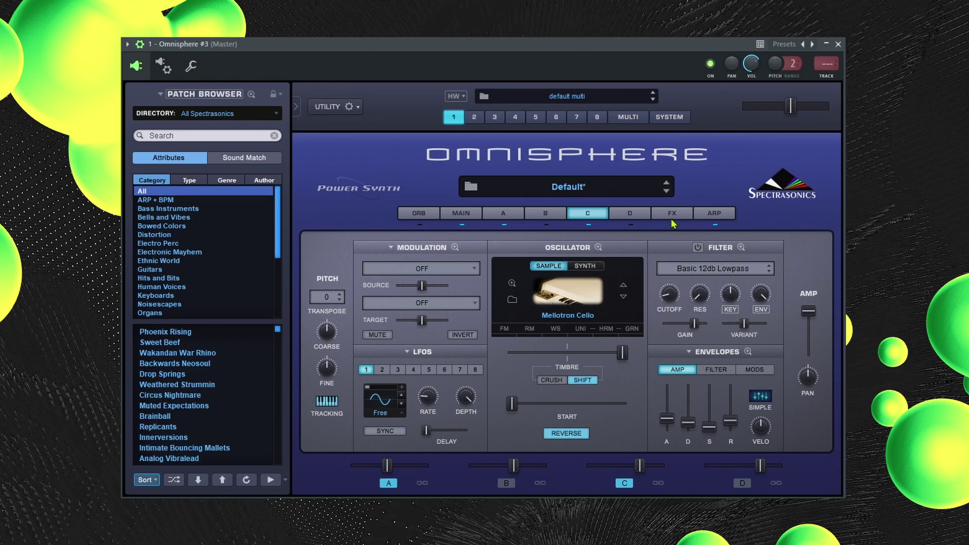
In the common effects rack, set Innerspace's sound A to Carton Bow 2 from the Scatter Bouncers group
click(656, 215)
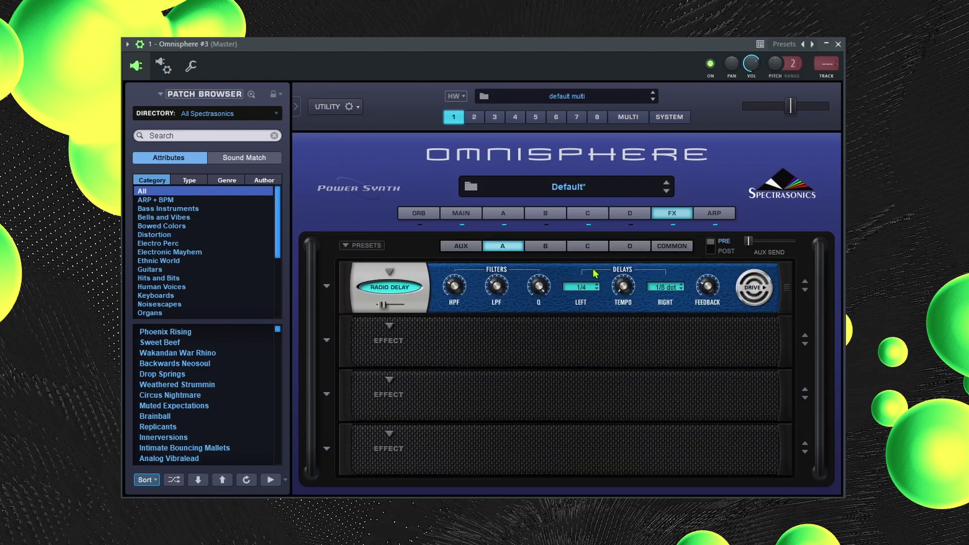
click(675, 247)
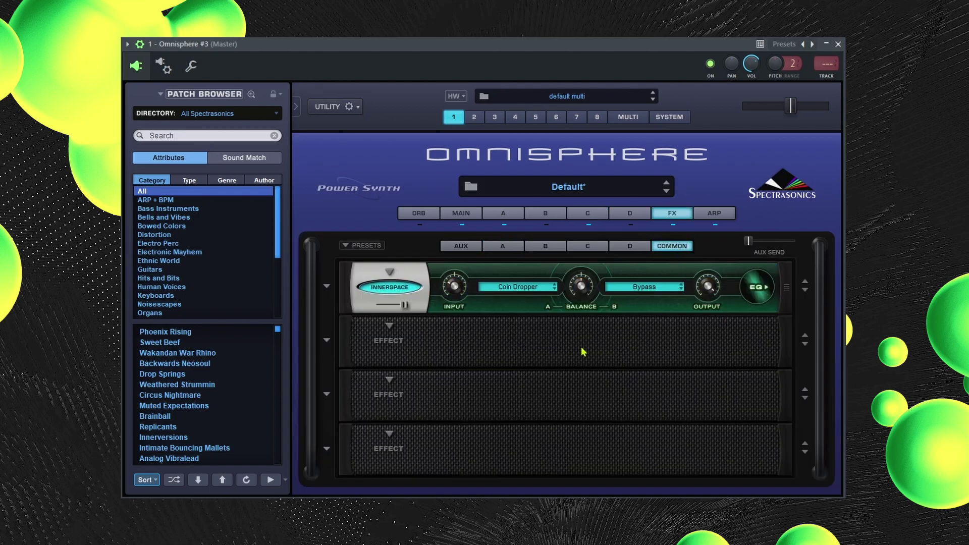
click(516, 290)
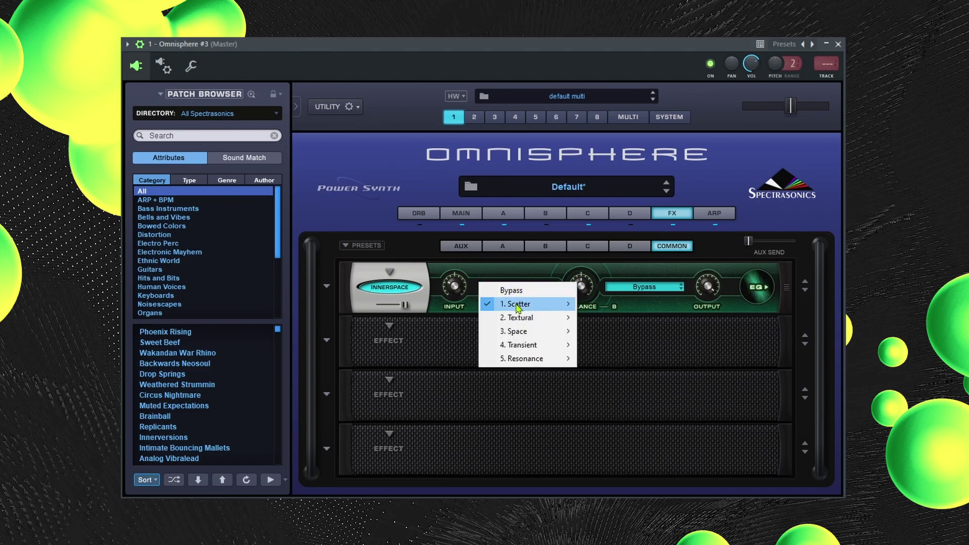
mouse_move(519, 306)
mouse_move(645, 322)
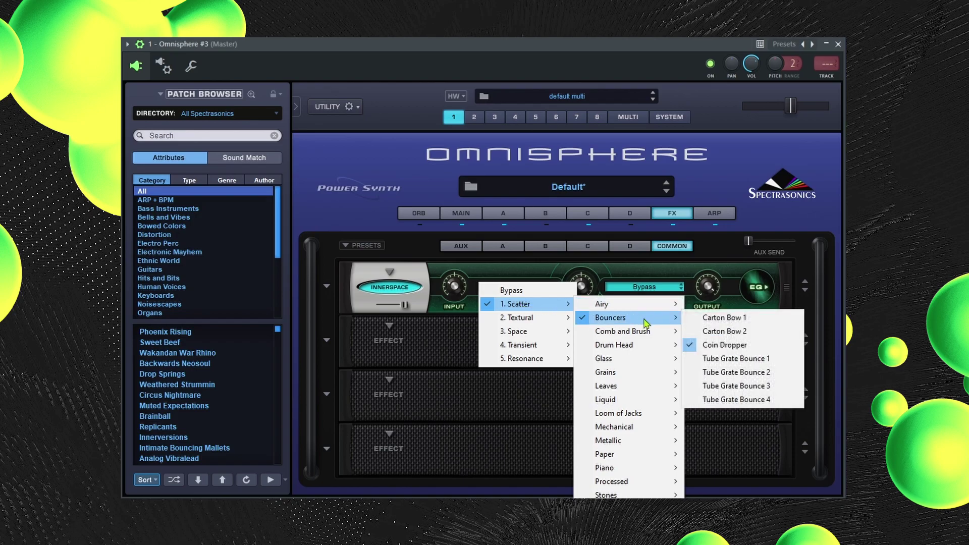
click(727, 331)
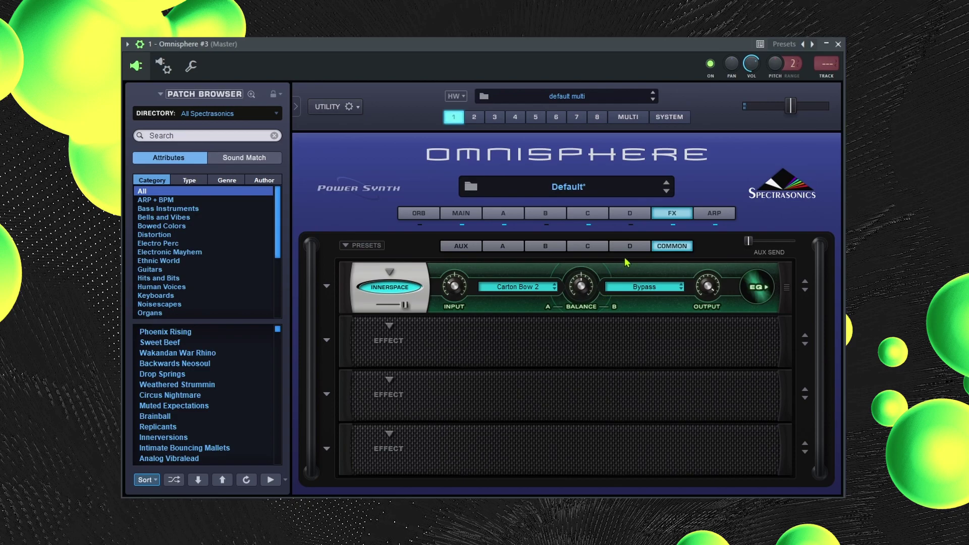
Browse the Scatter sound groups available for Innerspace's sound A in the common effects rack
click(557, 289)
click(556, 287)
click(545, 291)
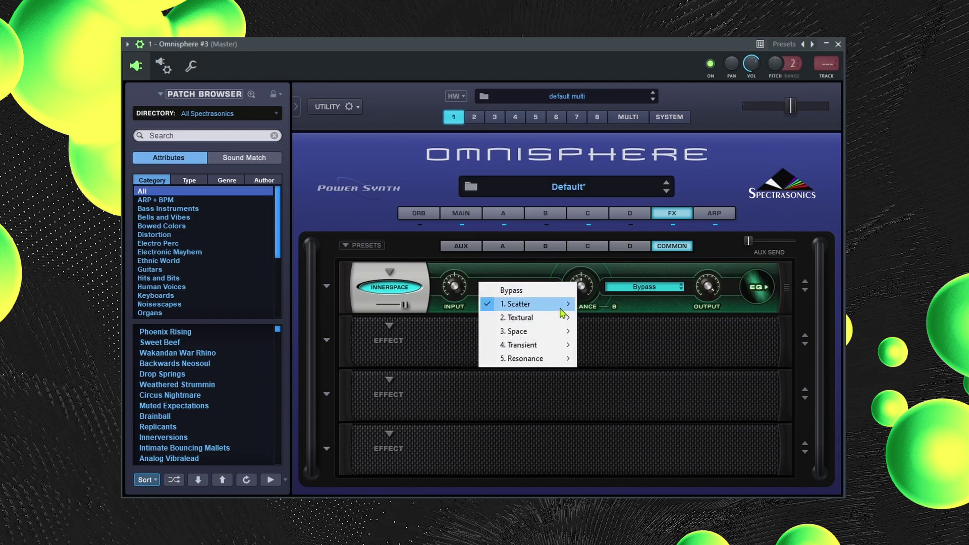
mouse_move(557, 304)
mouse_move(613, 318)
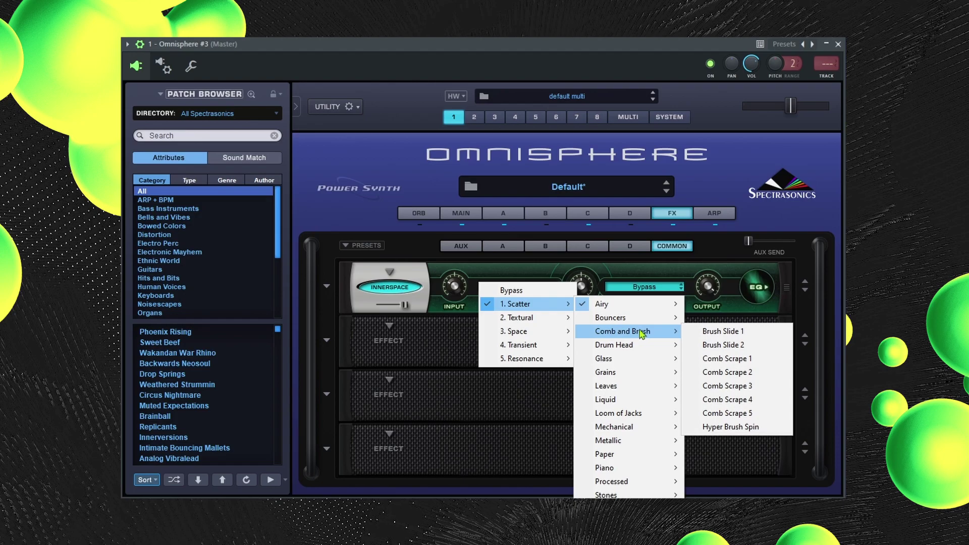
mouse_move(651, 319)
click(725, 332)
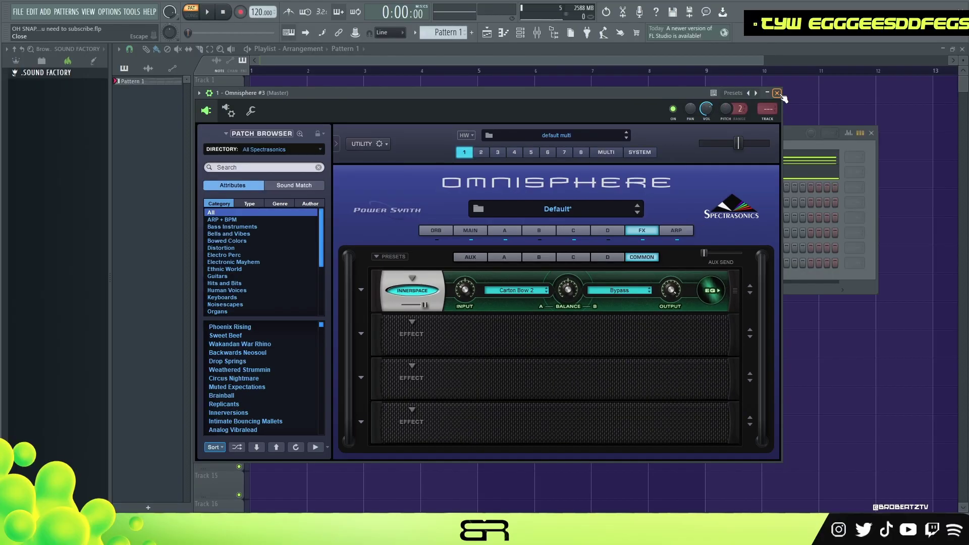
Close the Omnisphere #3 plugin and open that channel's piano roll
click(837, 44)
right_click(303, 187)
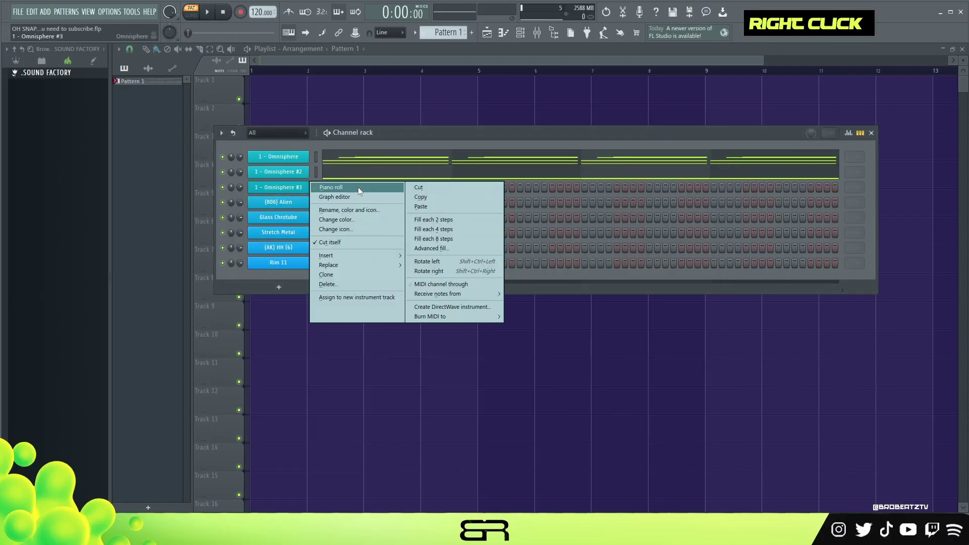
click(353, 188)
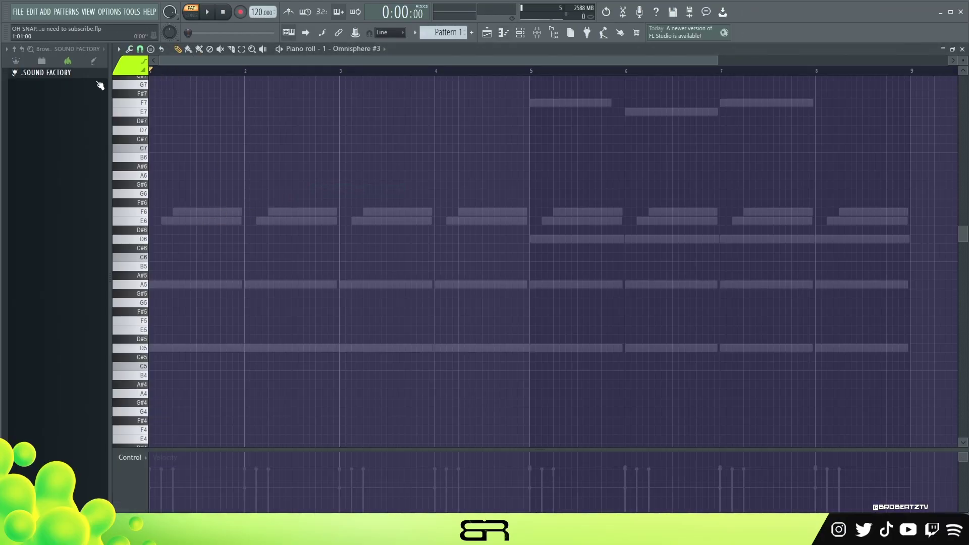
Place a short F6 note followed directly by a short E6 note in the last beat of bar 1
click(221, 211)
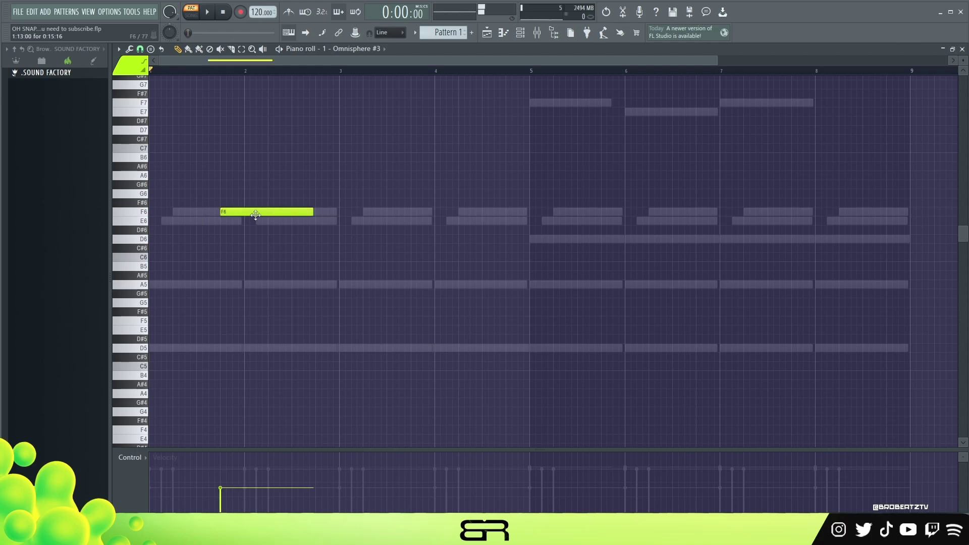
alt+click(310, 212)
drag(310, 213, 244, 221)
click(233, 221)
key(space)
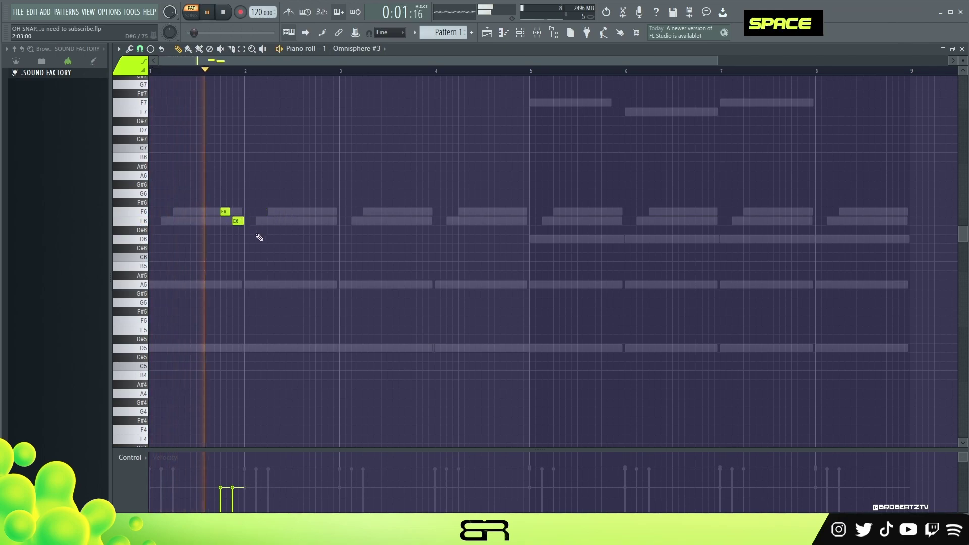
key(space)
key(space)
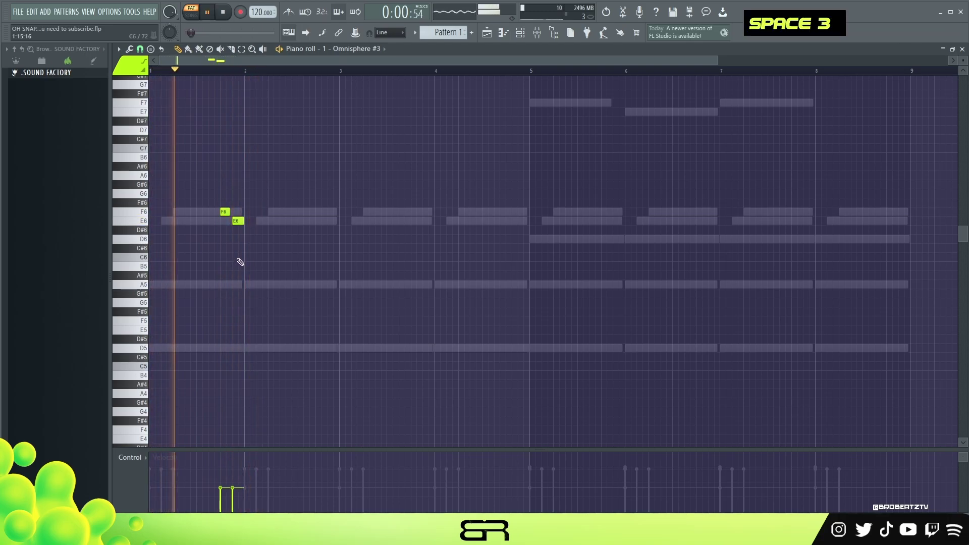
key(space)
key(space)
Add two short A5 notes in bar 2, one at its start and one on beat 3
click(247, 285)
click(290, 285)
right_click(292, 285)
click(297, 286)
key(space)
key(space)
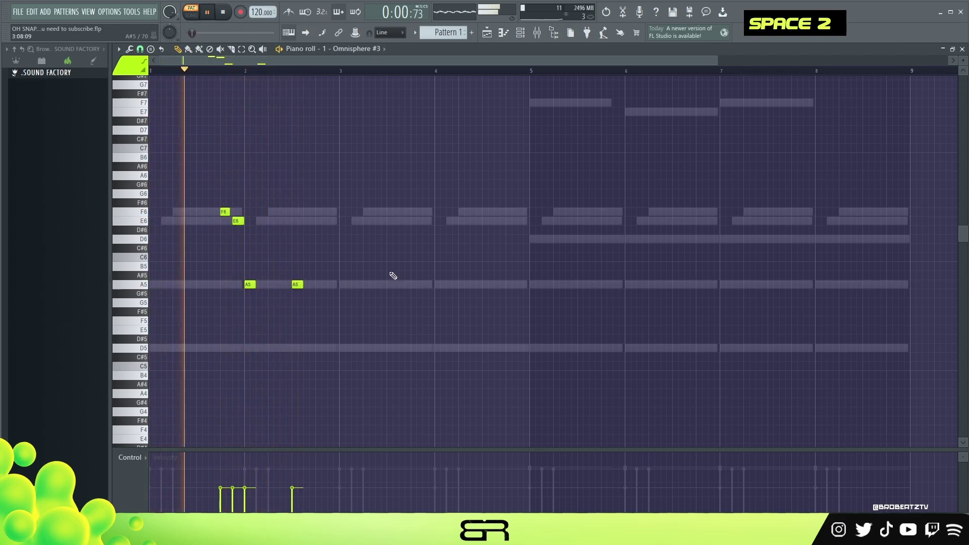
Copy the F6 and E6 pair to the middle of bar 4 an octave lower and lengthen the copied E5 note
ctrl+click(218, 207)
drag(217, 207, 465, 216)
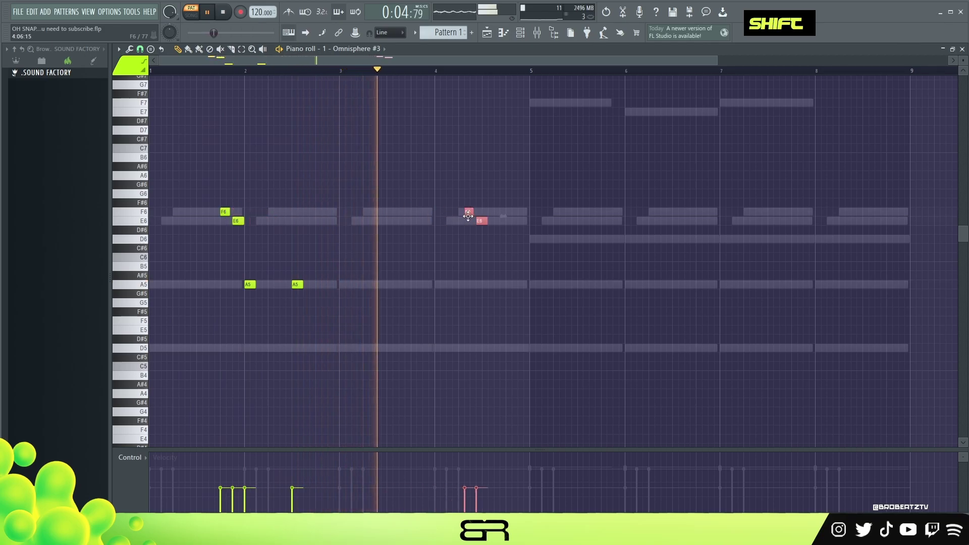
key(ctrl+Down)
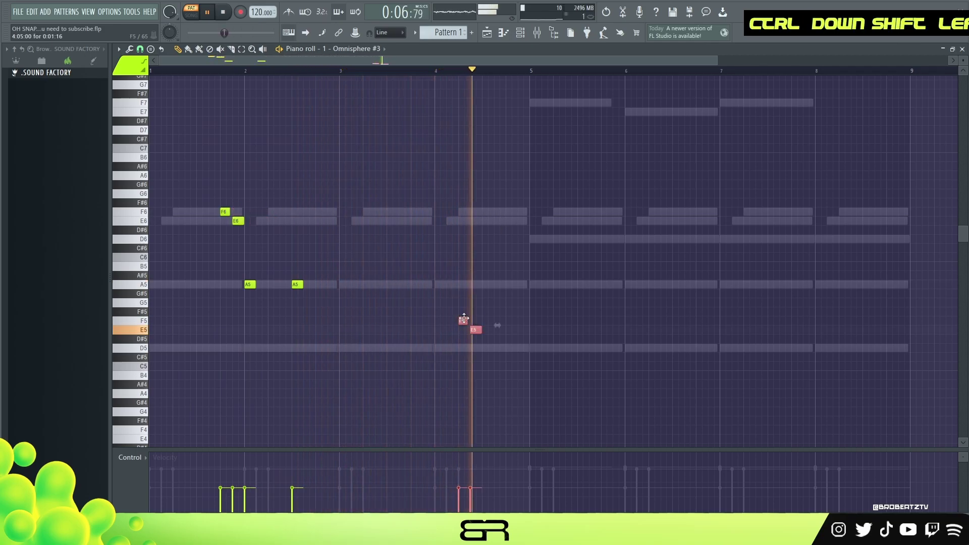
key(space)
key(space)
drag(460, 320, 512, 331)
right_click(499, 334)
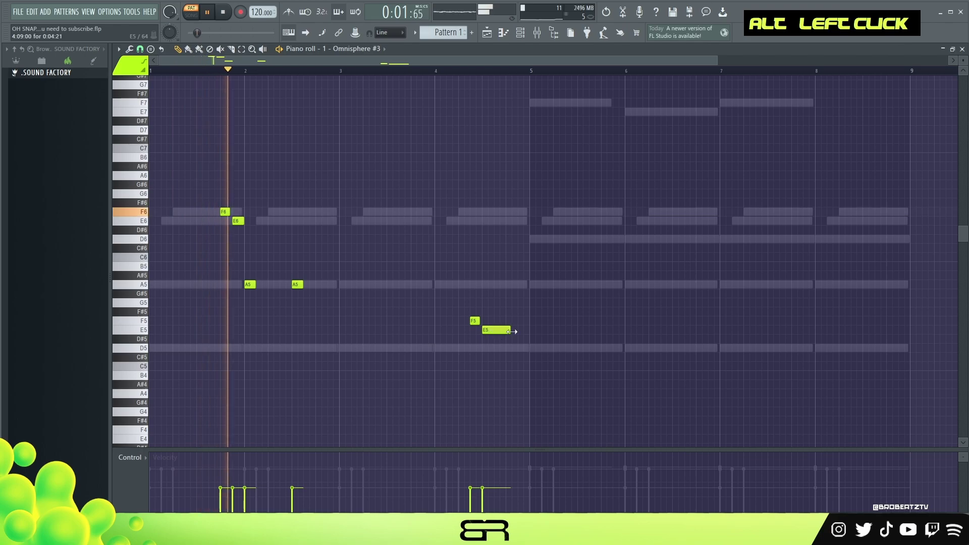
Duplicate the four-bar phrase into bars 5 to 8 and even out all note lengths to the grid
key(ctrl+a)
drag(238, 221, 605, 269)
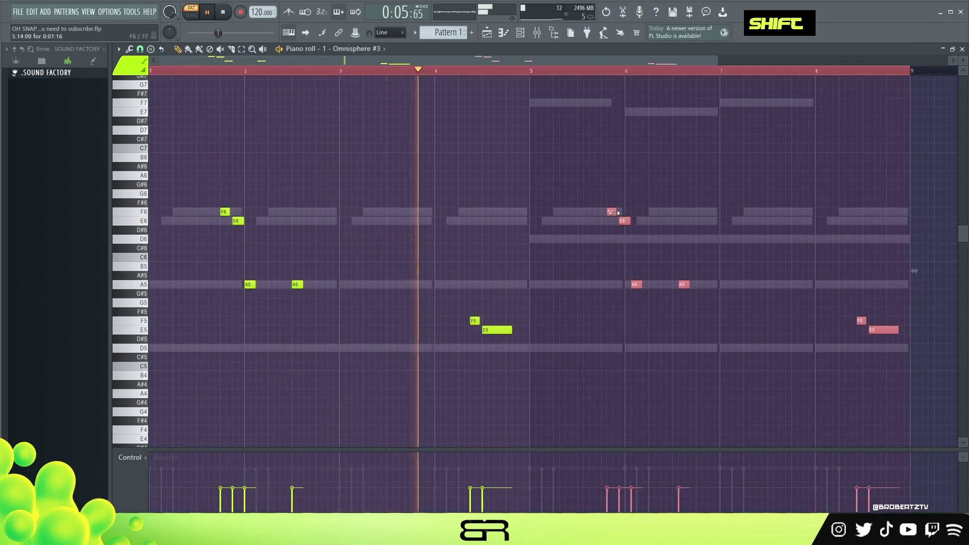
drag(612, 212, 607, 212)
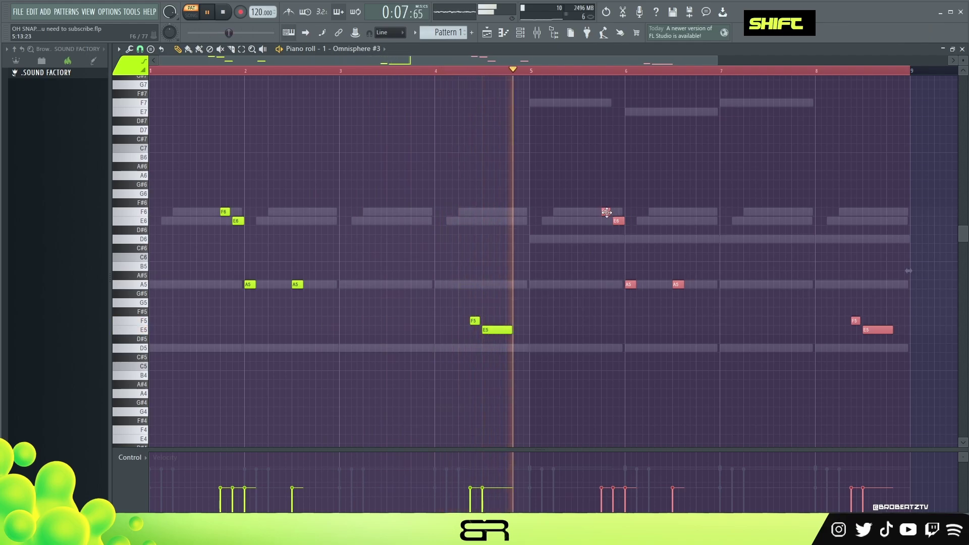
right_click(610, 260)
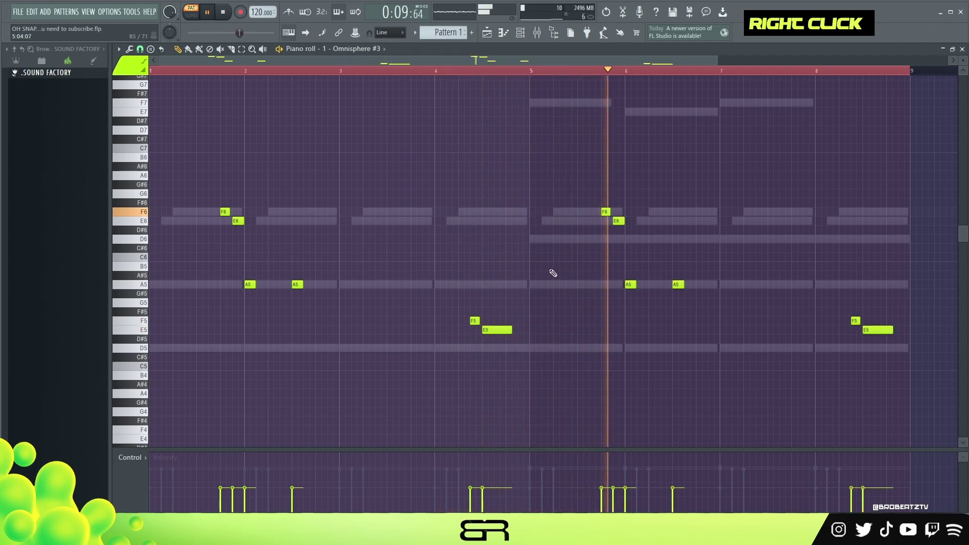
key(ctrl+a)
right_click(569, 283)
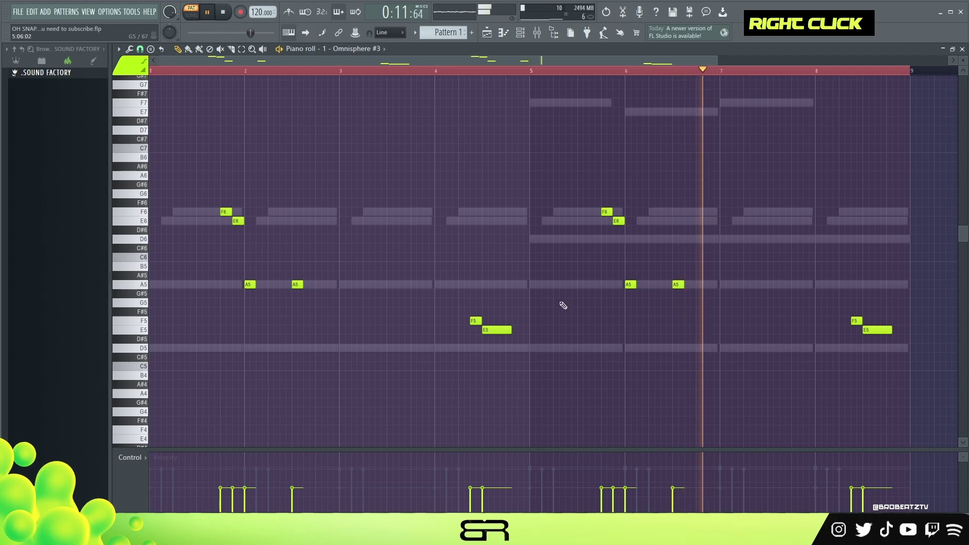
Reopen Omnisphere #3 during playback and review the oscillator and envelope settings of layers C and A
click(519, 34)
click(287, 188)
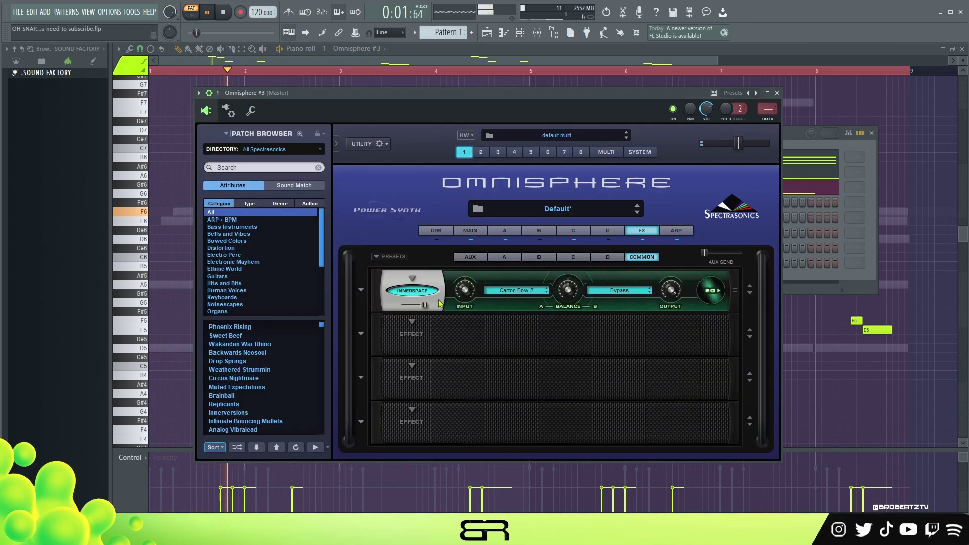
click(572, 230)
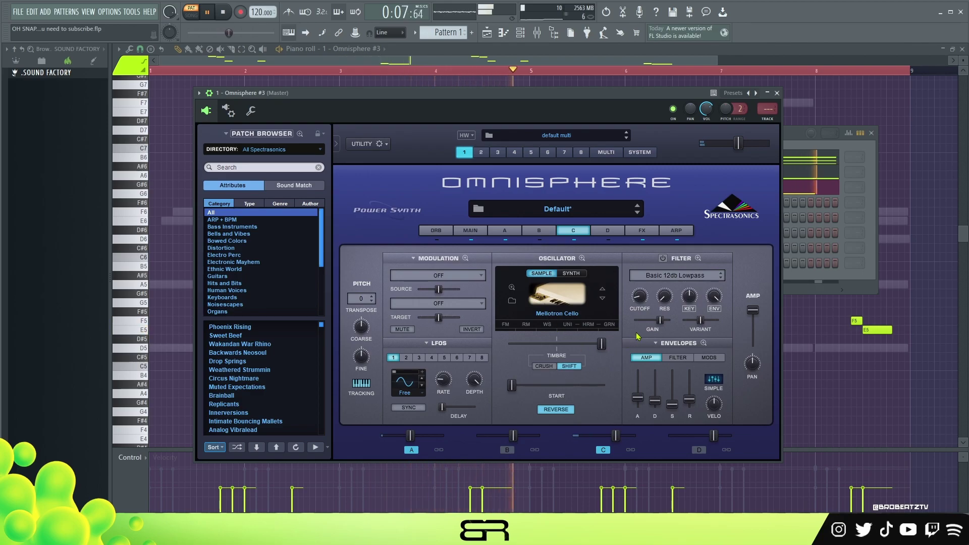
click(512, 232)
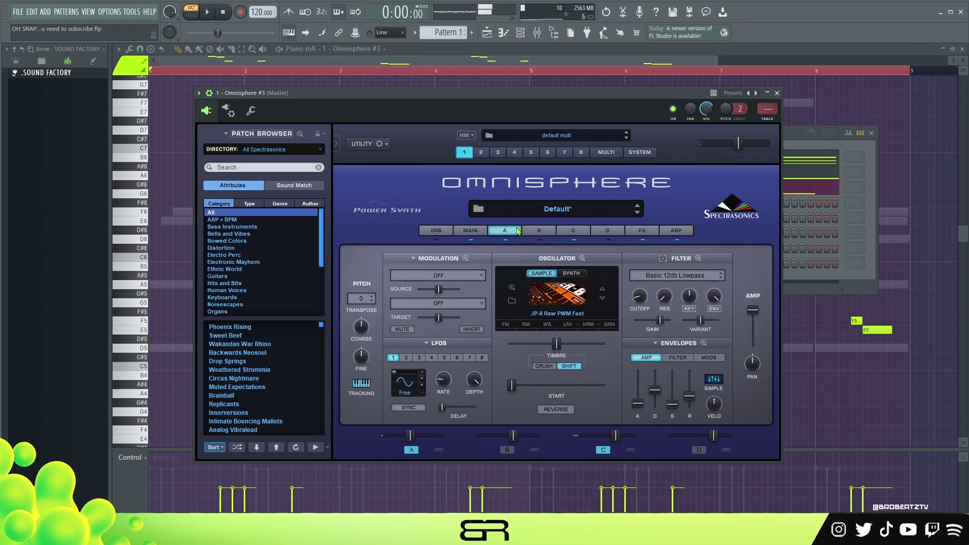
key(space)
Inspect Omnisphere #3's layer pages, effects racks and main page, and listen to the melody again
click(578, 234)
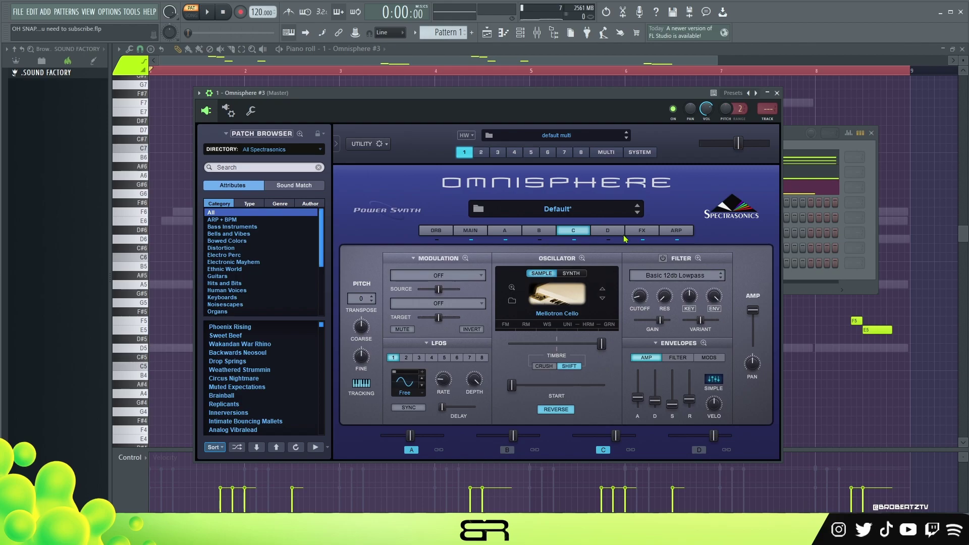
click(608, 232)
click(650, 235)
click(618, 233)
click(642, 231)
click(507, 234)
click(642, 233)
click(662, 234)
click(505, 259)
click(635, 231)
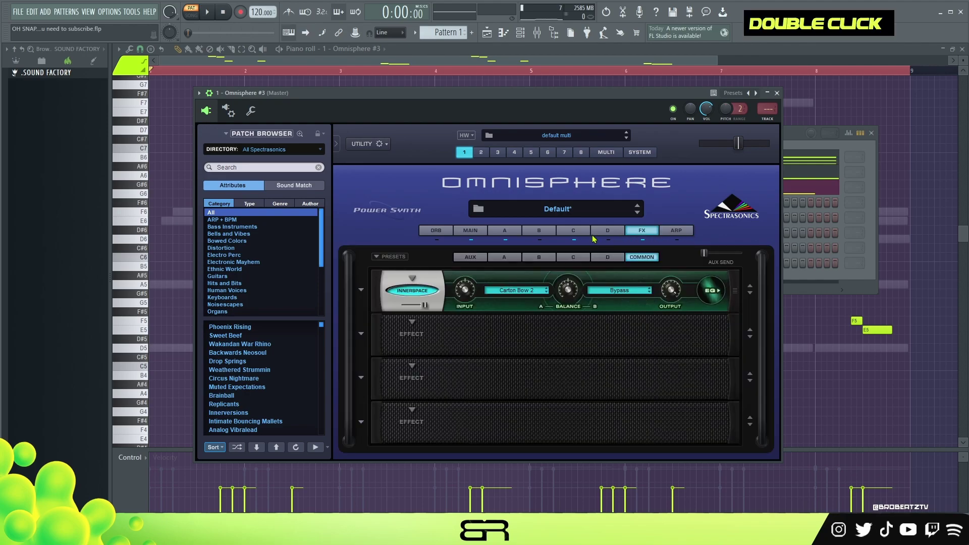
key(space)
drag(412, 96, 538, 101)
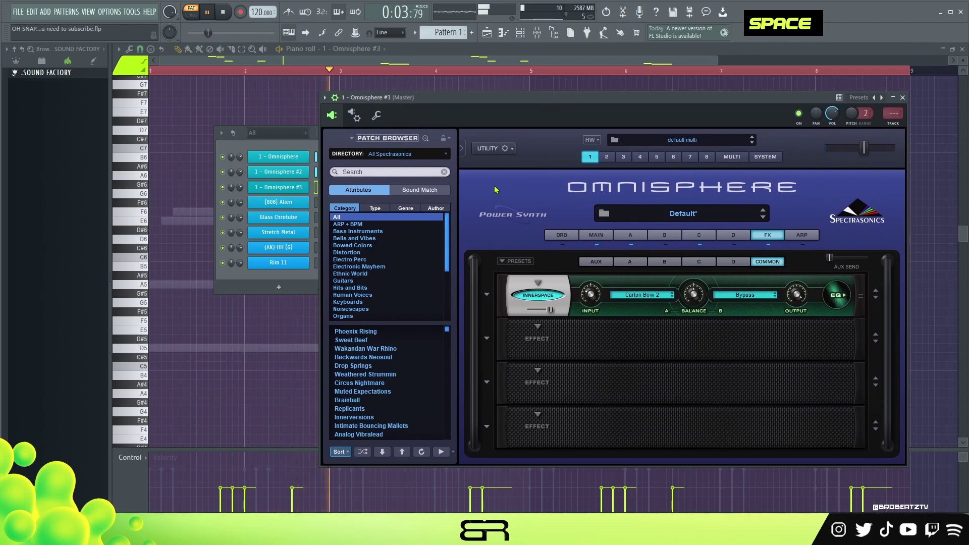
click(595, 235)
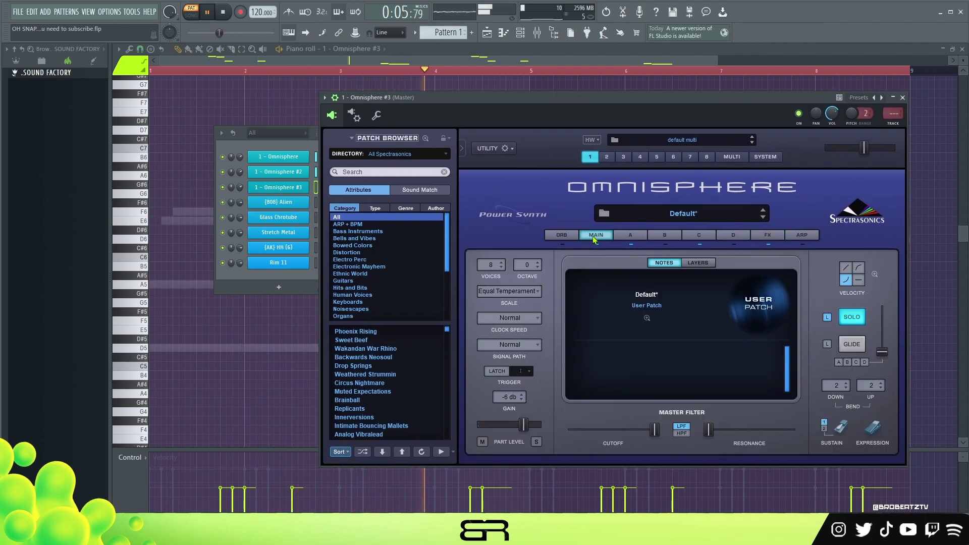
Select all notes in the Omnisphere #3 piano roll and slightly raise their velocity
right_click(281, 329)
key(ctrl+a)
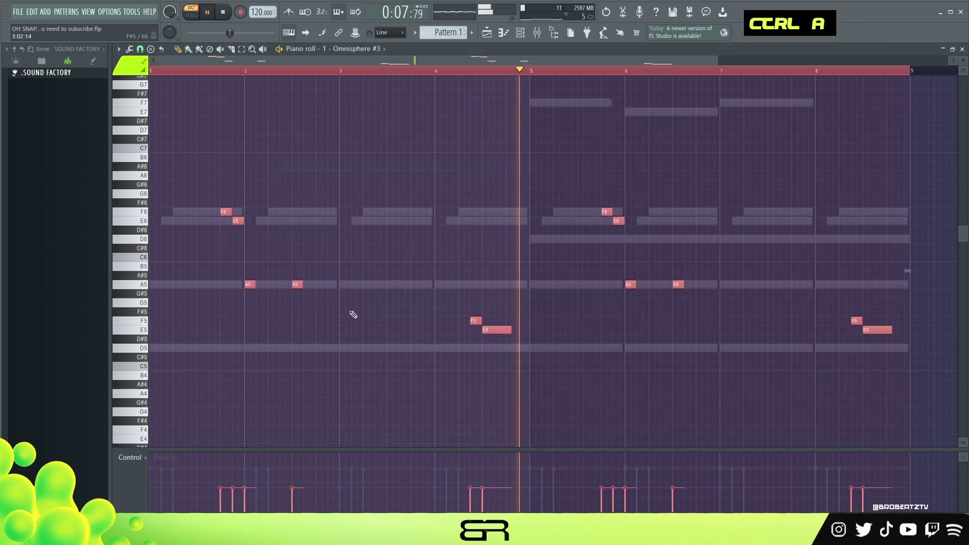
alt+scroll(353, 315, up, 3)
key(space)
Check the Radio Delay in layer A's effects rack of Omnisphere #3 during playback, then close the plugin
click(537, 33)
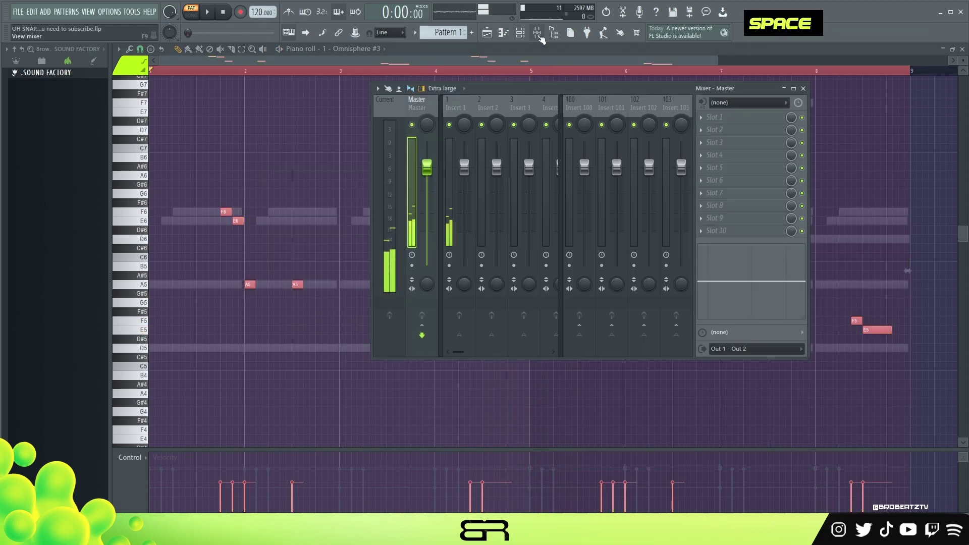
click(520, 33)
double_click(278, 188)
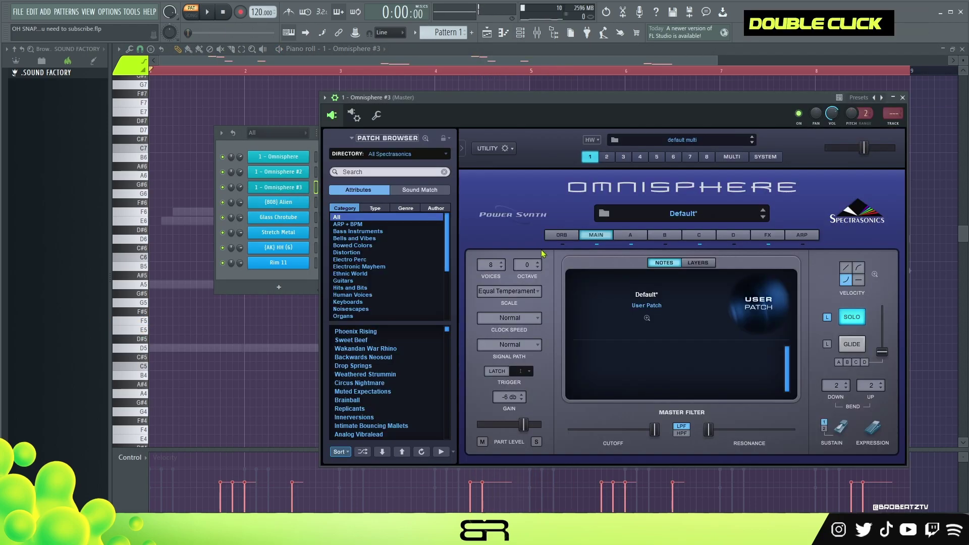
click(767, 236)
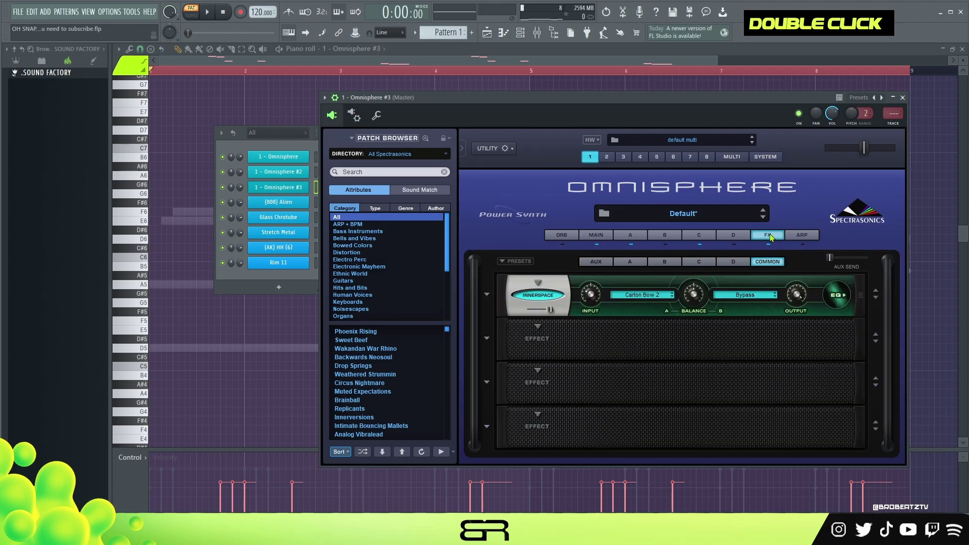
click(629, 261)
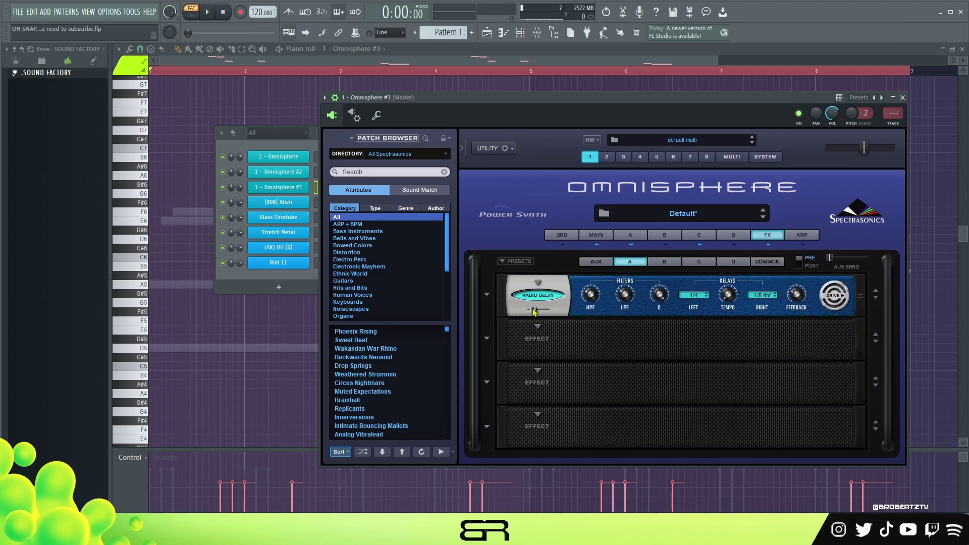
key(space)
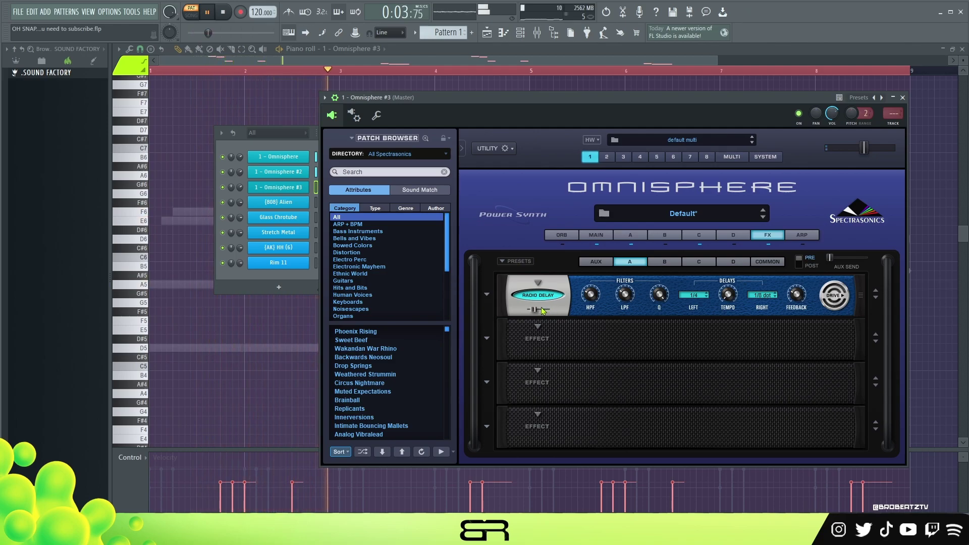
key(space)
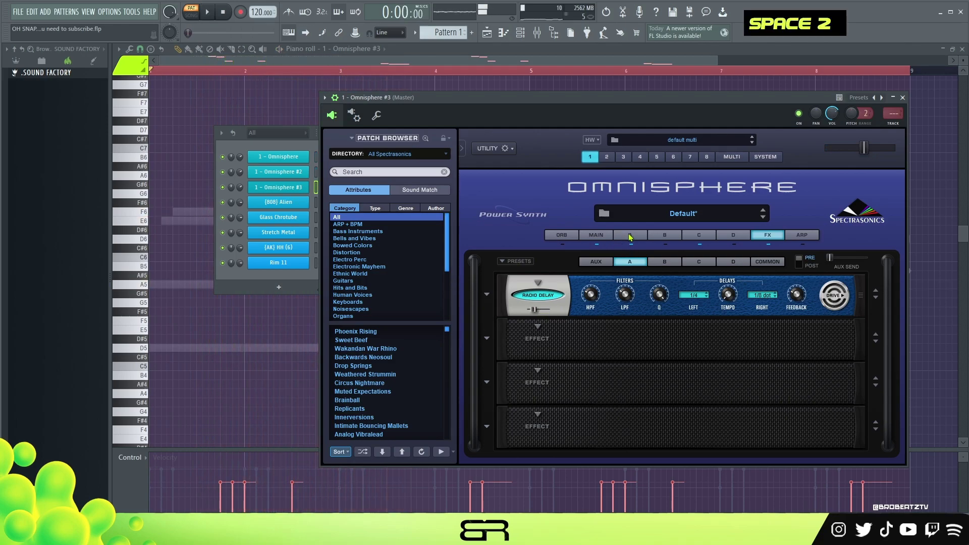
click(902, 98)
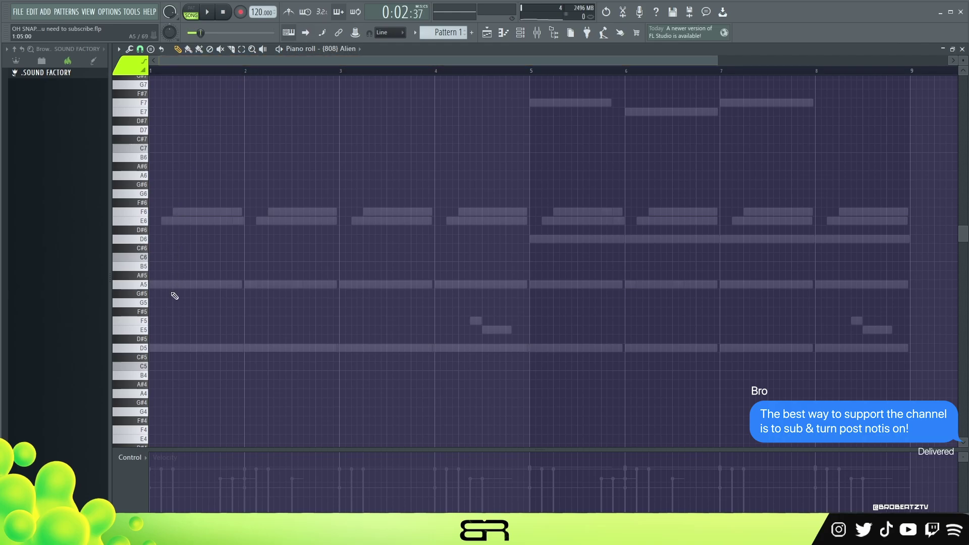
In the (808) Alien piano roll, place three short D5 notes across bar 1 and raise their velocity to maximum
click(159, 348)
click(188, 348)
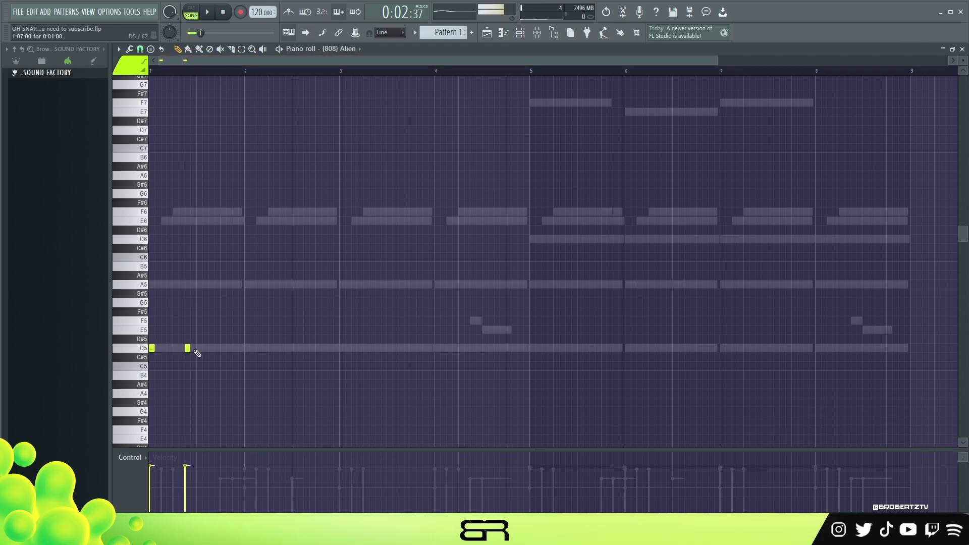
click(220, 348)
key(ctrl+a)
alt+scroll(221, 348, up, 16)
Repeat the three D5 notes in bars 3 and 5, with a D5 pickup note at the end of bars 2 and 4
drag(154, 351, 438, 367)
drag(329, 349, 516, 363)
click(517, 362)
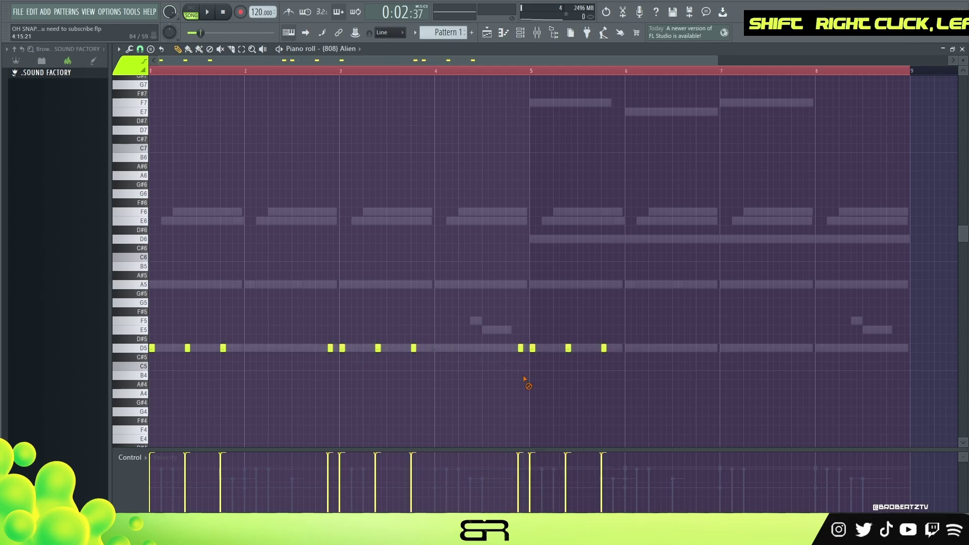
Add a short D6 note around the middle of bar 5 and two short D5 notes in bar 6
key(space)
ctrl+click(575, 348)
key(ctrl+Up)
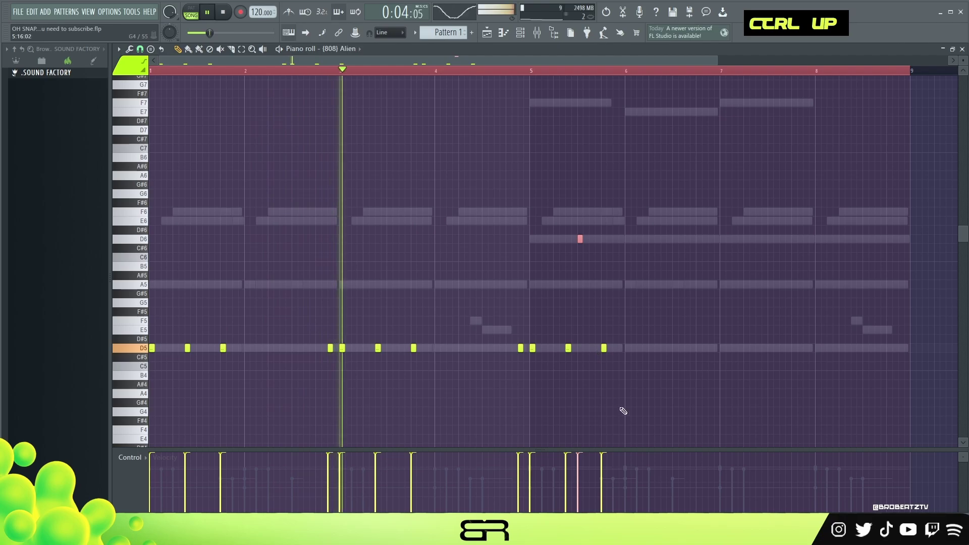
drag(616, 346, 650, 353)
right_click(722, 348)
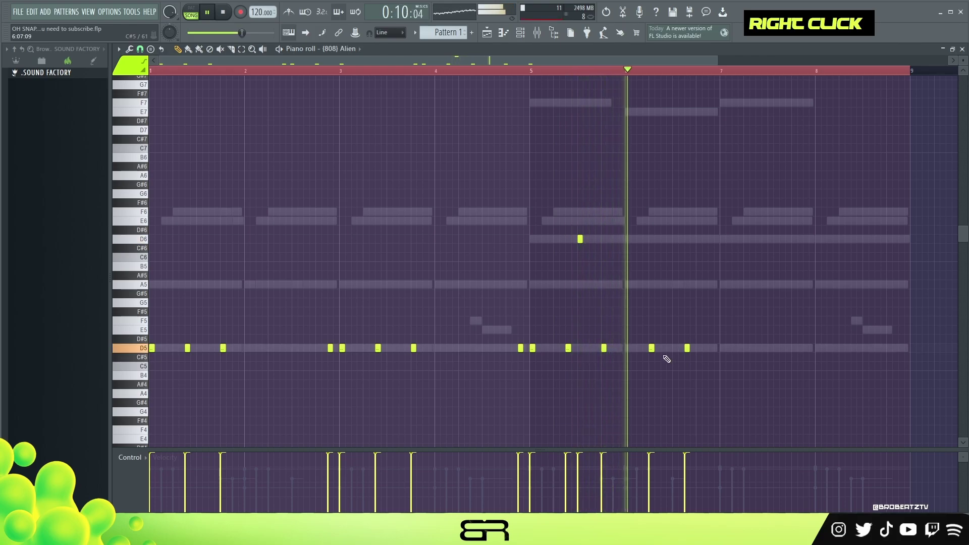
Move the first D5 note in bar 6 an eighth note later and replace the second with one an eighth note after it
drag(651, 348, 663, 350)
key(space)
right_click(688, 349)
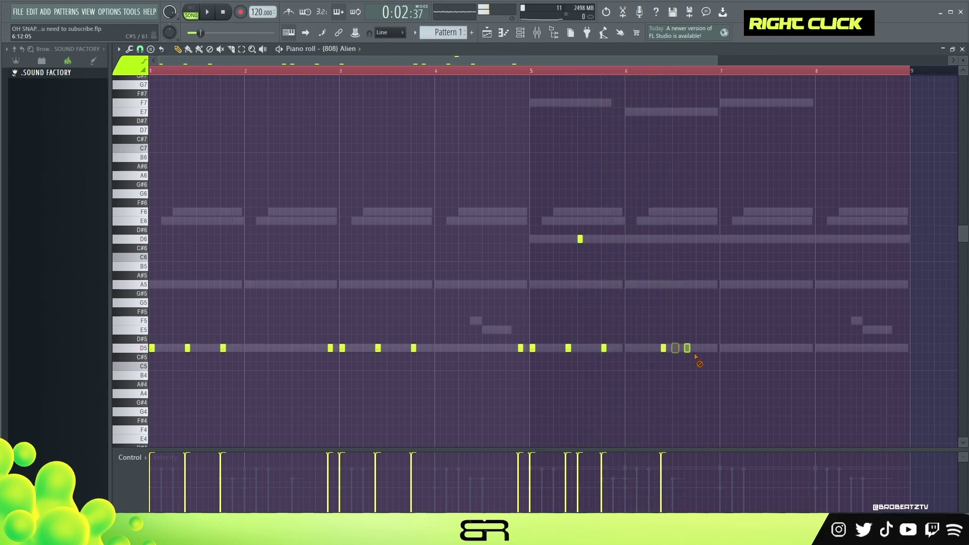
Copy all the 808 notes of bars 5 and 6 into bars 7 and 8
mouse_move(696, 389)
mouse_down()
mouse_move(512, 216)
mouse_move(530, 212)
mouse_up()
drag(531, 350, 720, 359)
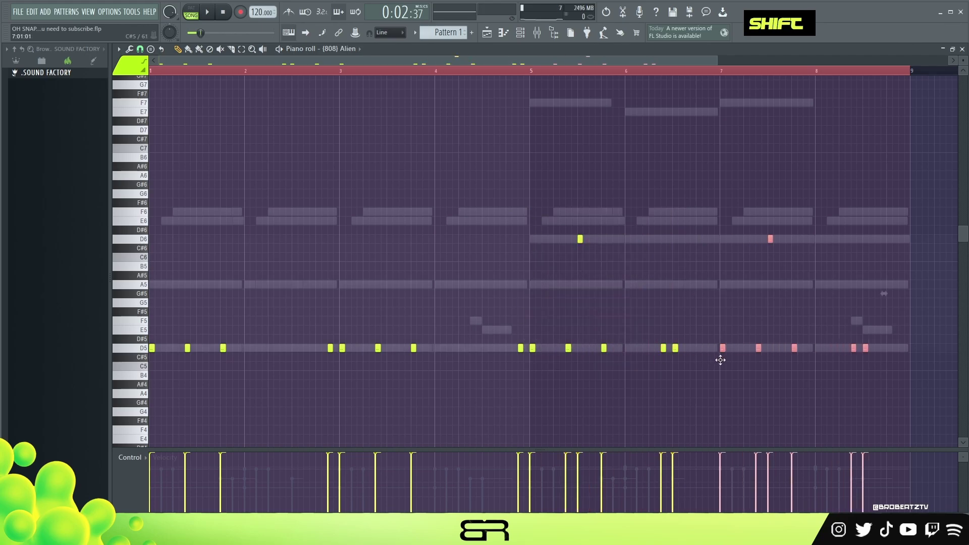
right_click(723, 362)
key(space)
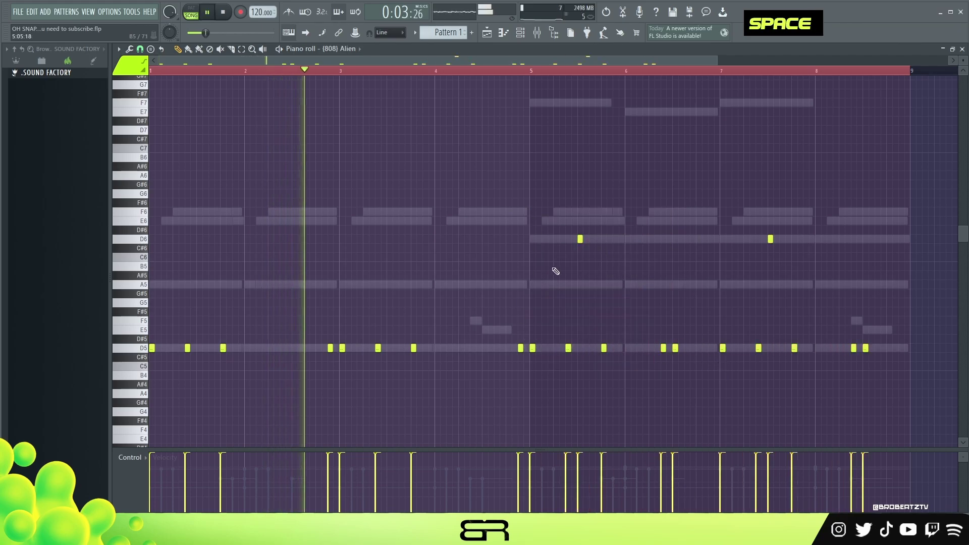
Try the pickup note at the end of bar 4 an octave higher at D6, then return it to D5
drag(508, 325, 524, 362)
key(ctrl+Up)
right_click(491, 396)
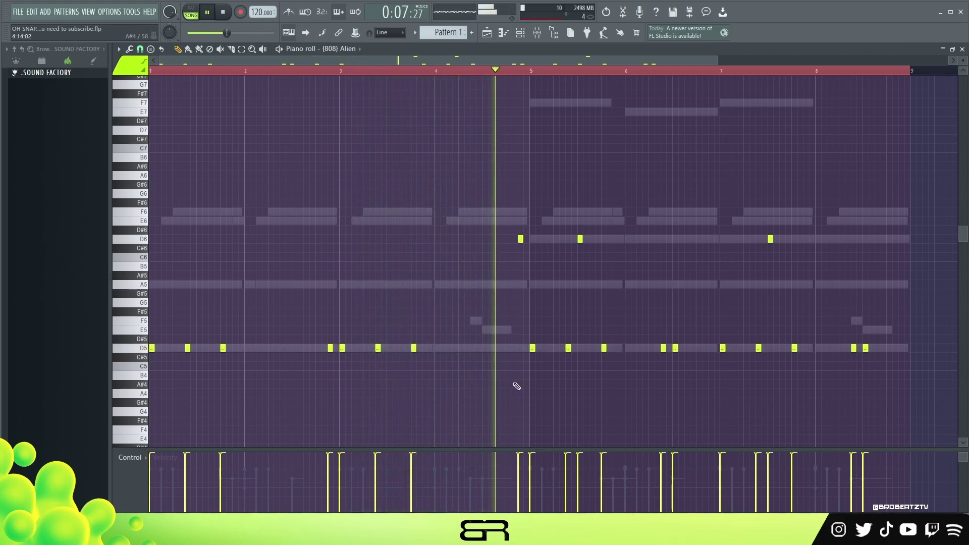
ctrl+click(521, 239)
key(space)
key(ctrl+Down)
key(space)
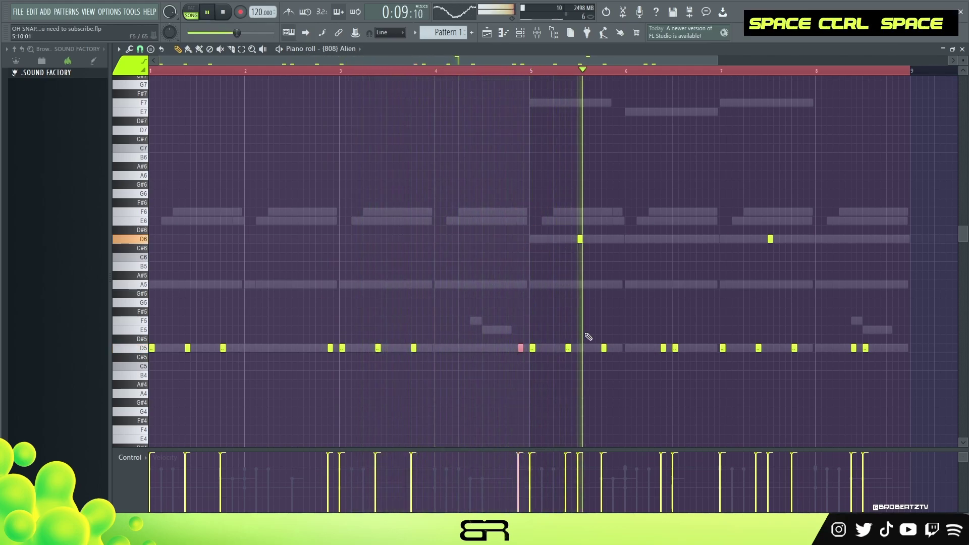
Audition from bar 4, then duplicate the two D6 notes to the ends of bars 6 and 8
double_click(499, 70)
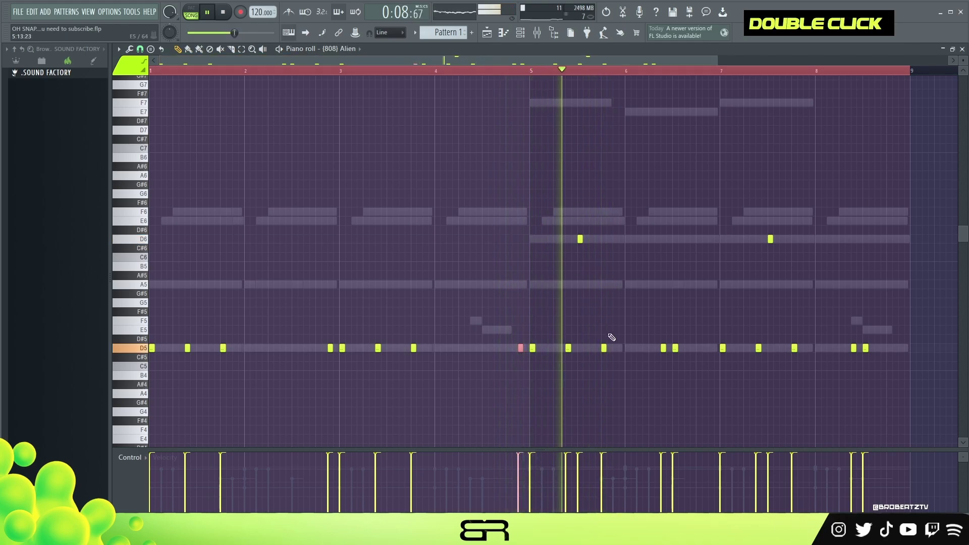
ctrl+click(770, 239)
ctrl+click(580, 239)
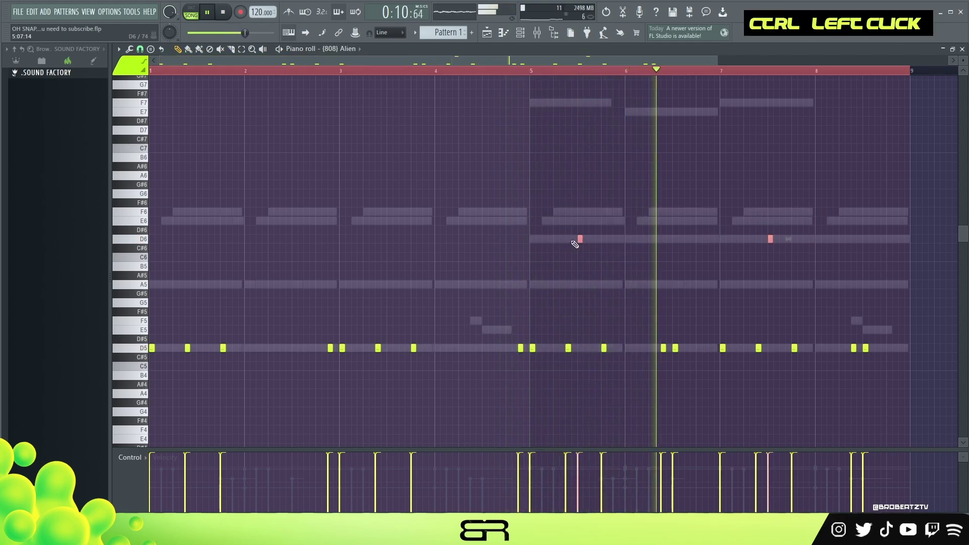
shift+drag(581, 239, 711, 240)
key(shift+space)
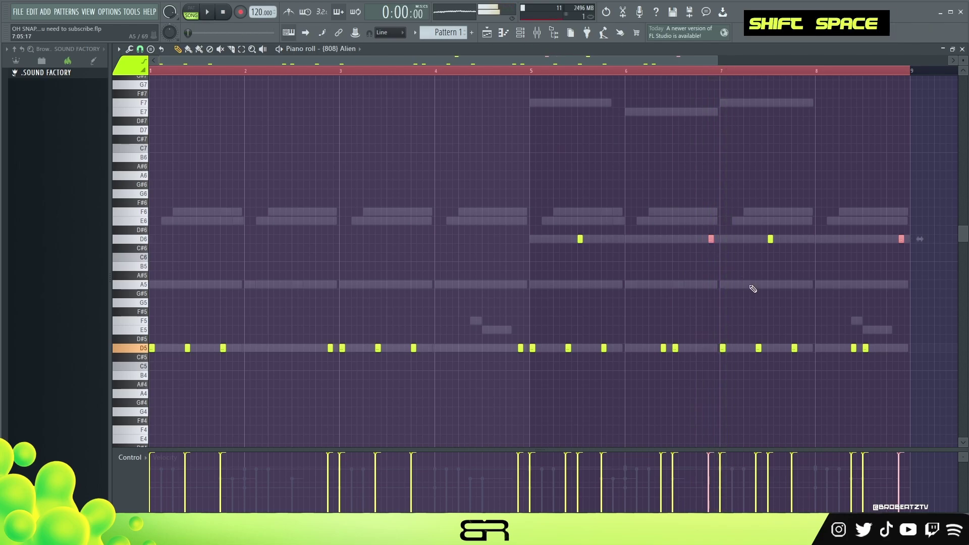
right_click(561, 100)
In Pattern 2 of the channel rack, place Rim 11 and Glass Chrotube hits on steps 9 and 25
click(528, 38)
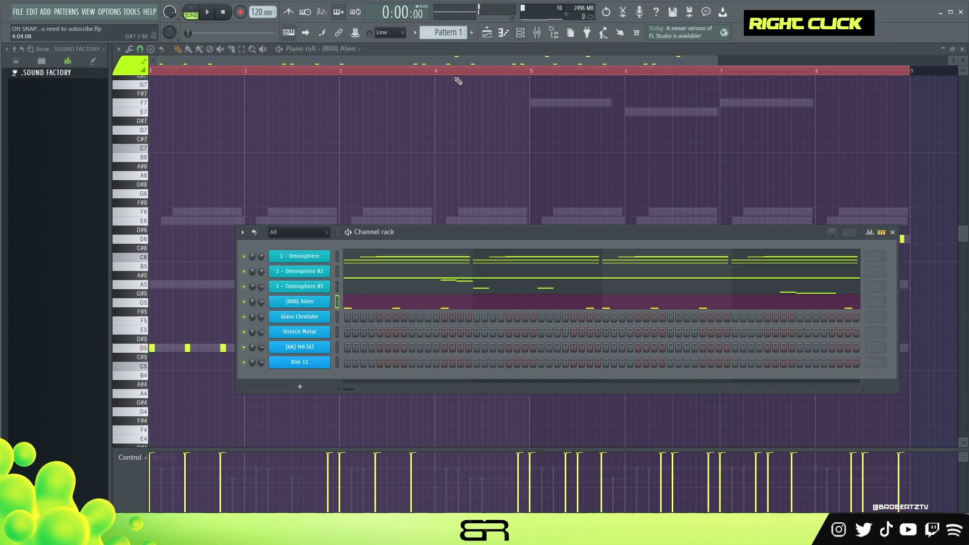
scroll(447, 32, up, 1)
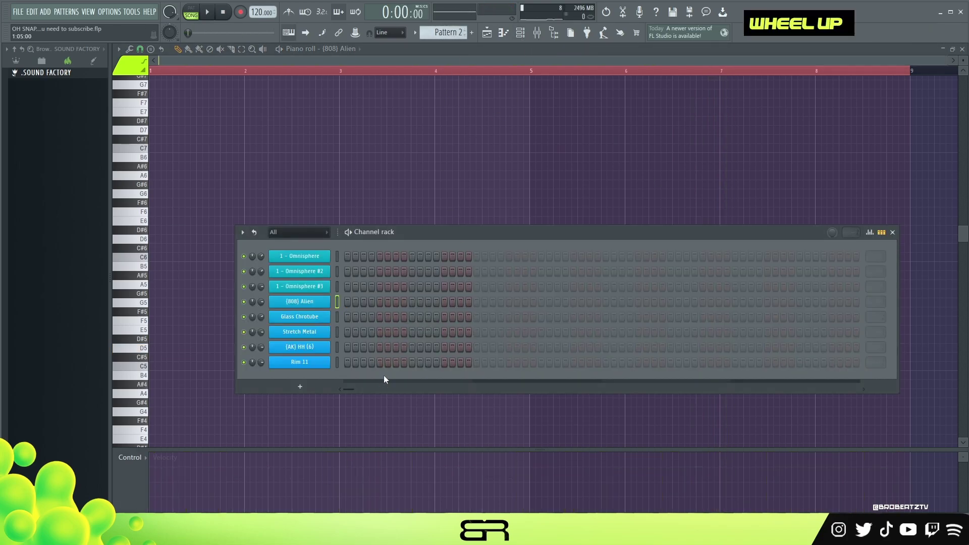
ctrl+double_click(428, 372)
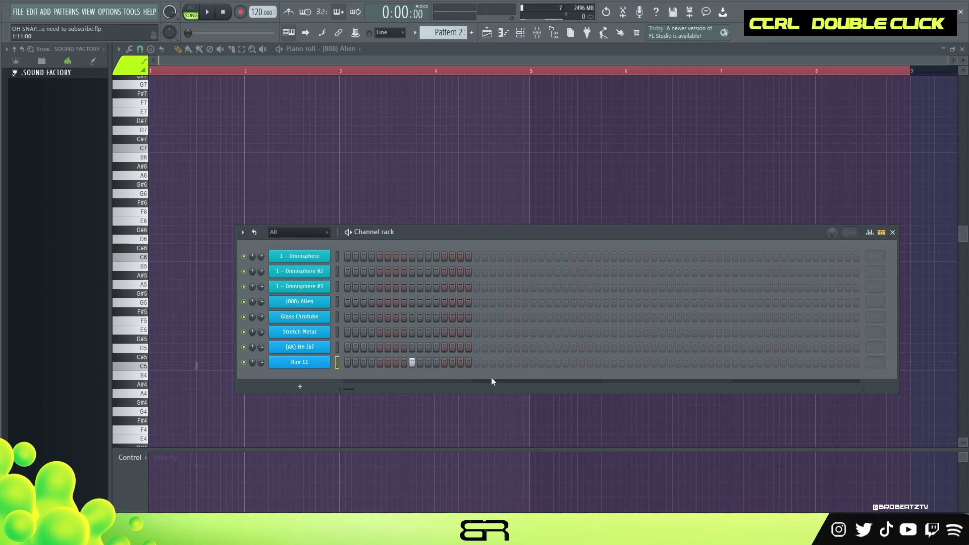
click(541, 362)
click(412, 317)
click(540, 318)
key(space)
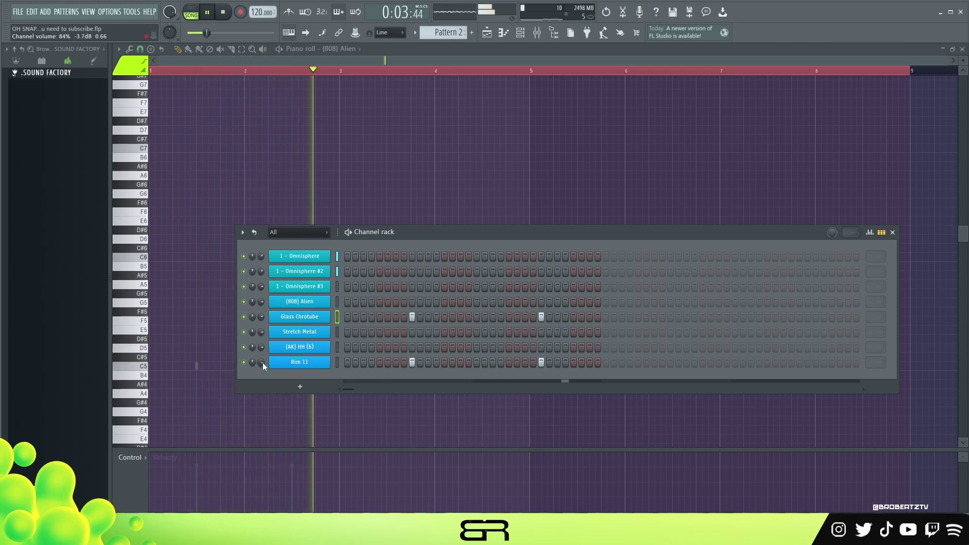
Place (AK) HH (6) hits on steps 1, 4 and 7 while auditioning the beat
key(space)
key(space)
key(space)
key(space)
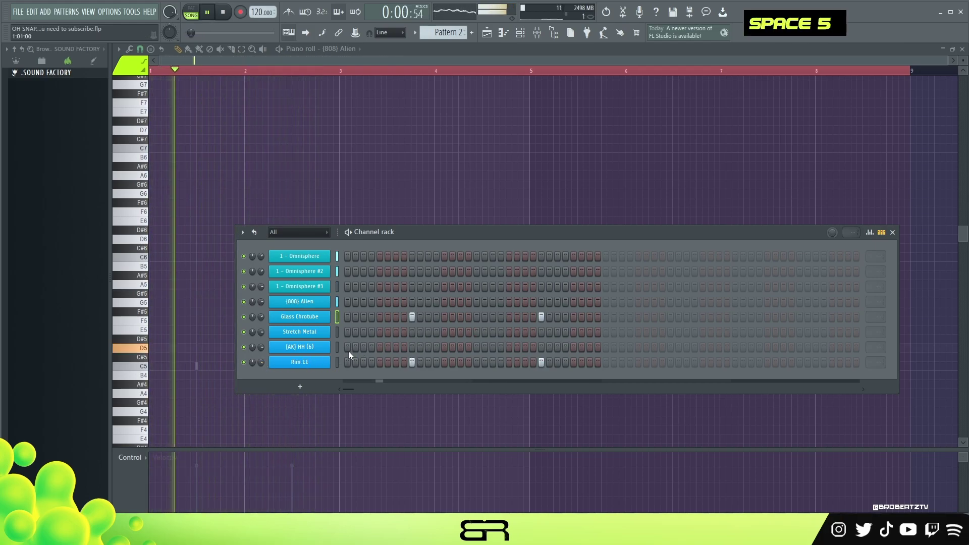
key(space)
key(space)
key(space)
click(347, 348)
key(space)
key(space)
key(space)
click(372, 347)
click(396, 347)
key(space)
key(space)
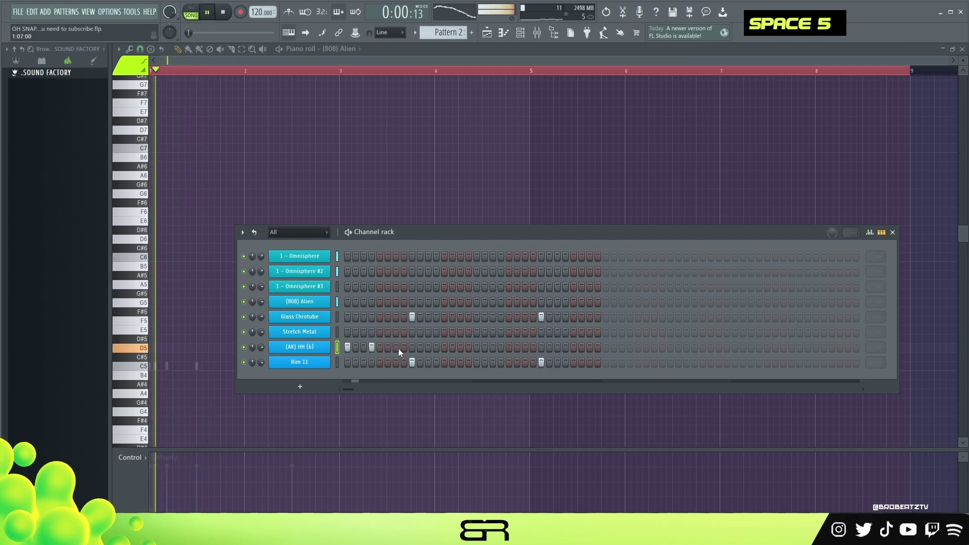
key(space)
Place Stretch Metal hits on steps 3 and 5 and audition them with the beat
click(363, 332)
key(space)
click(380, 332)
key(space)
key(space)
key(space)
key(space)
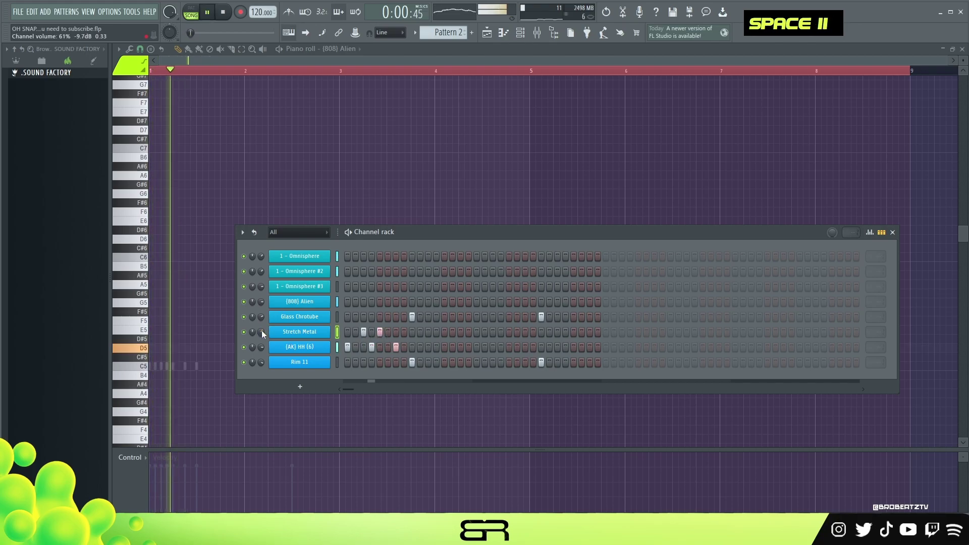
Extend the (AK) HH (6) pattern with hits on steps 11, 23, 24, 25 and 27
key(space)
key(space)
click(429, 348)
drag(533, 347, 520, 350)
key(space)
key(space)
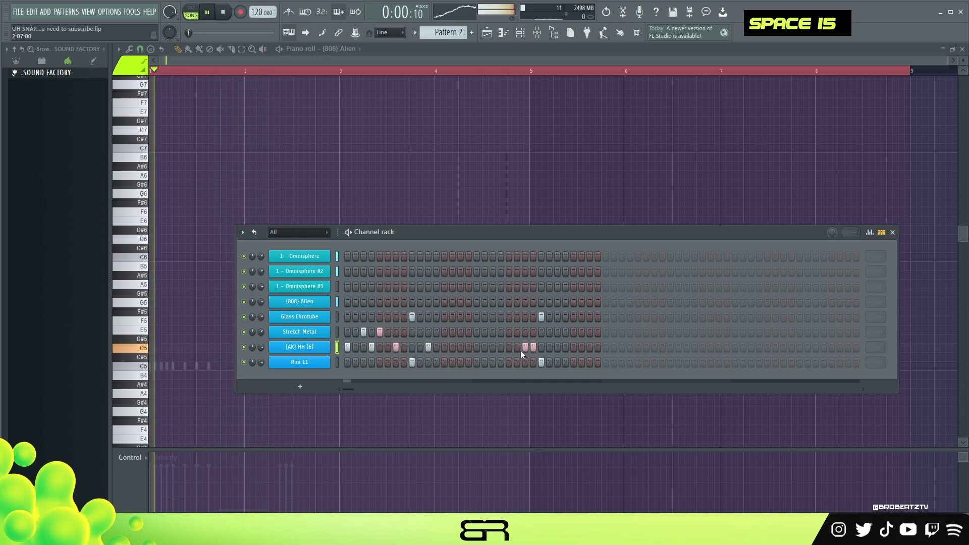
click(541, 349)
right_click(517, 348)
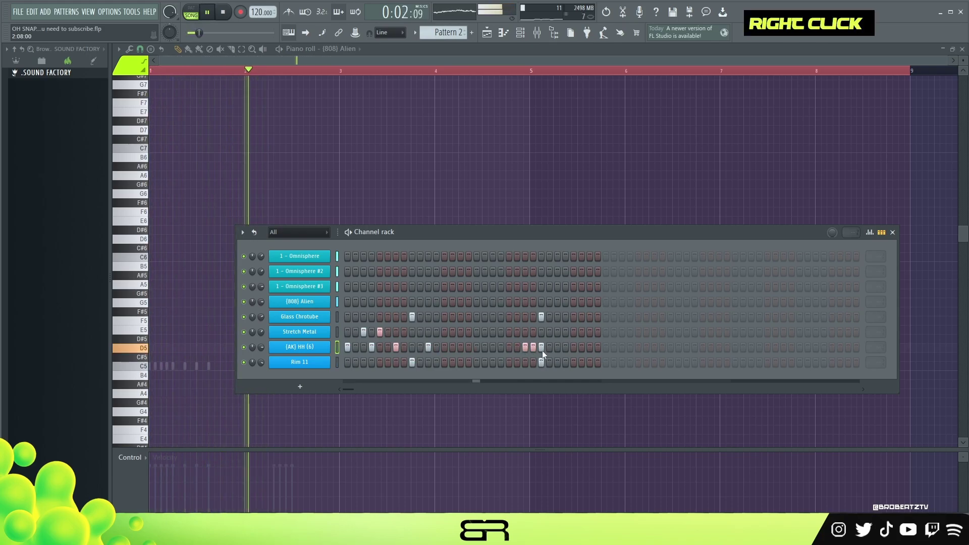
click(557, 347)
key(space)
key(space)
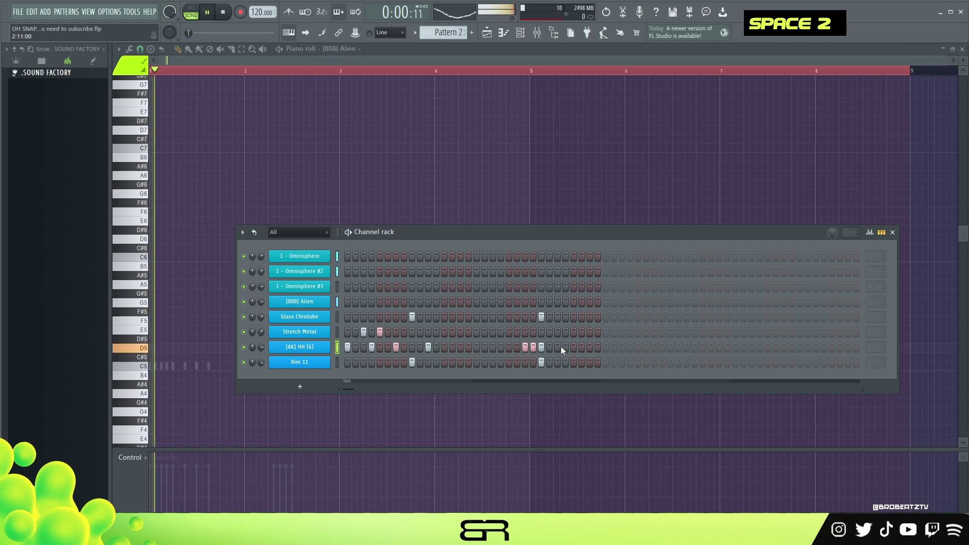
Add a Stretch Metal hit on step 25 and play the beat back
click(541, 332)
key(space)
key(space)
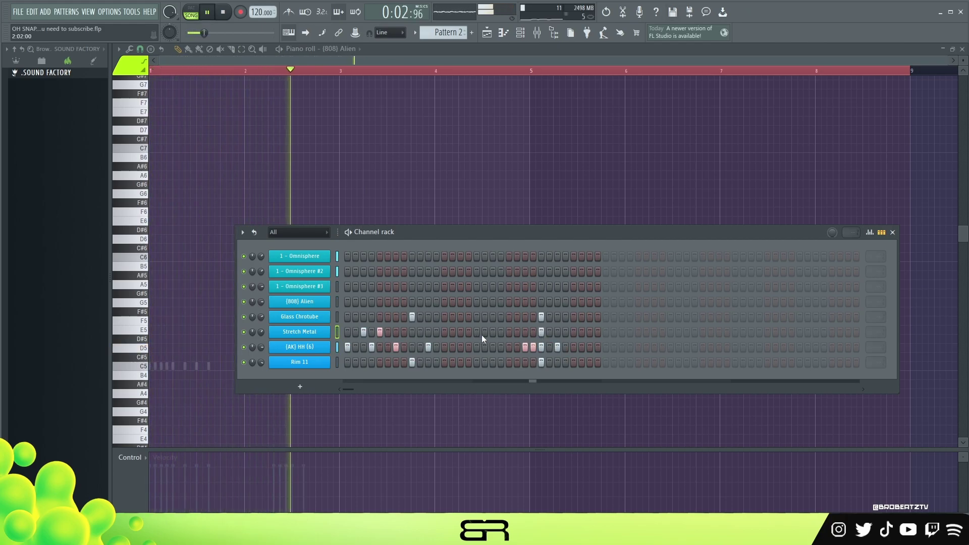
key(space)
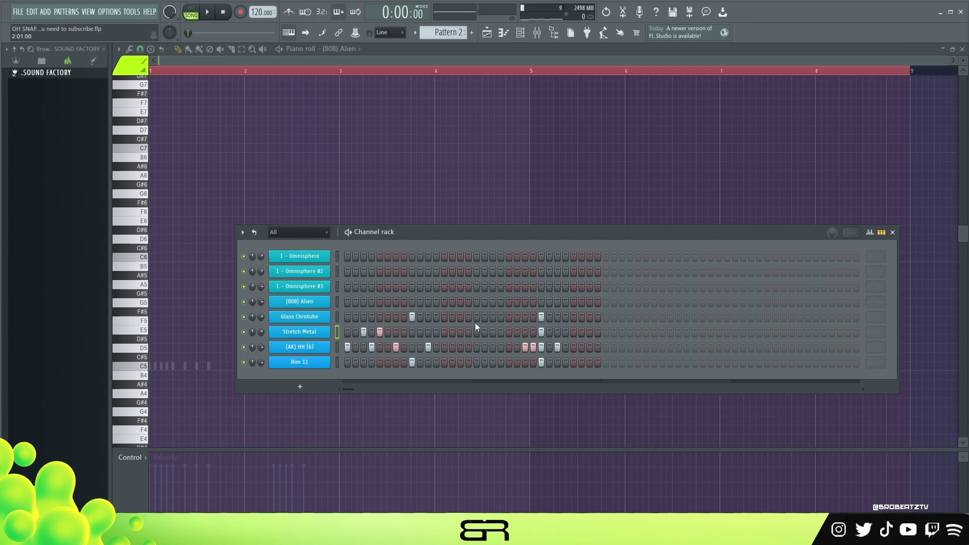
Replay the start of the beat several times to check the drum rhythm against the melody and 808
key(space)
key(space)
key(space)
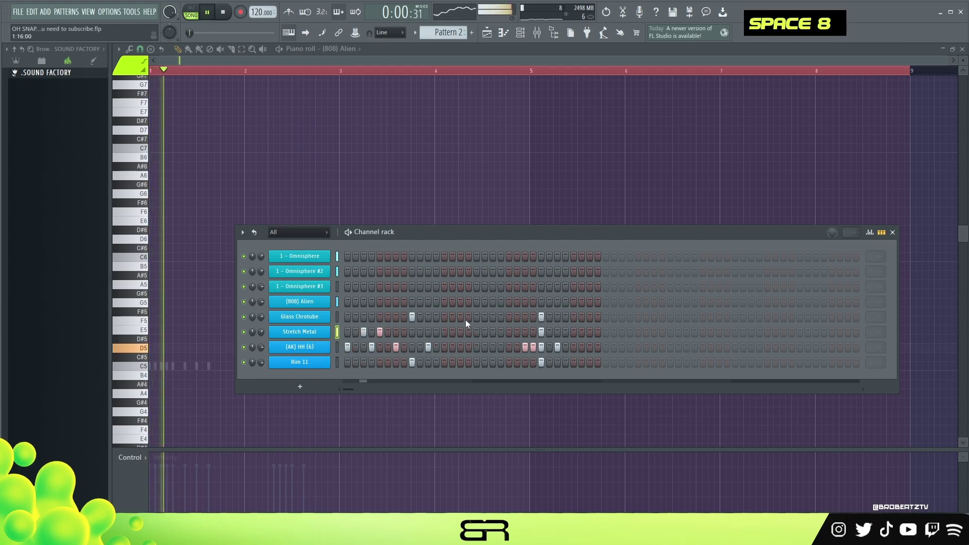
key(space)
right_click(492, 331)
key(space)
key(space)
key(space)
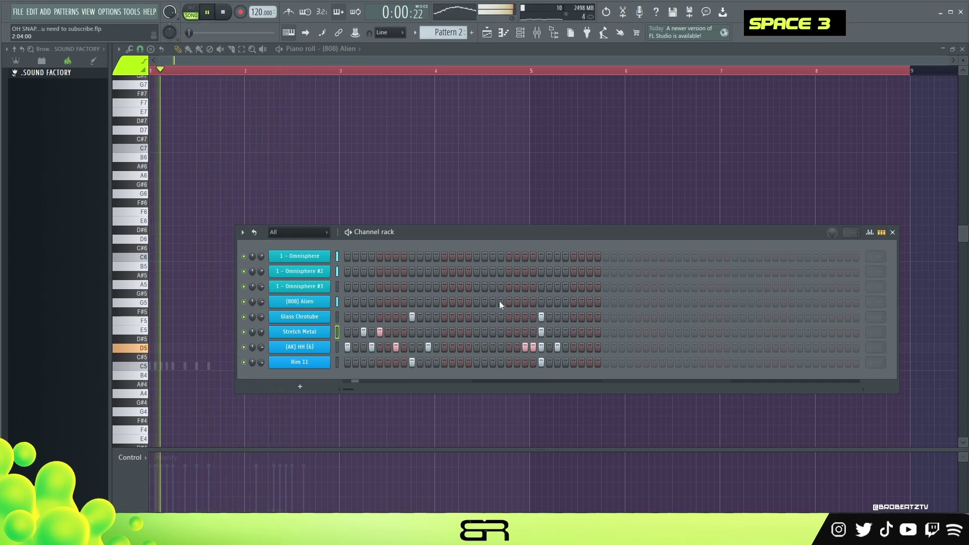
key(space)
In the playlist, select bars 1 to 4 as the playback range and play the loop through
click(487, 34)
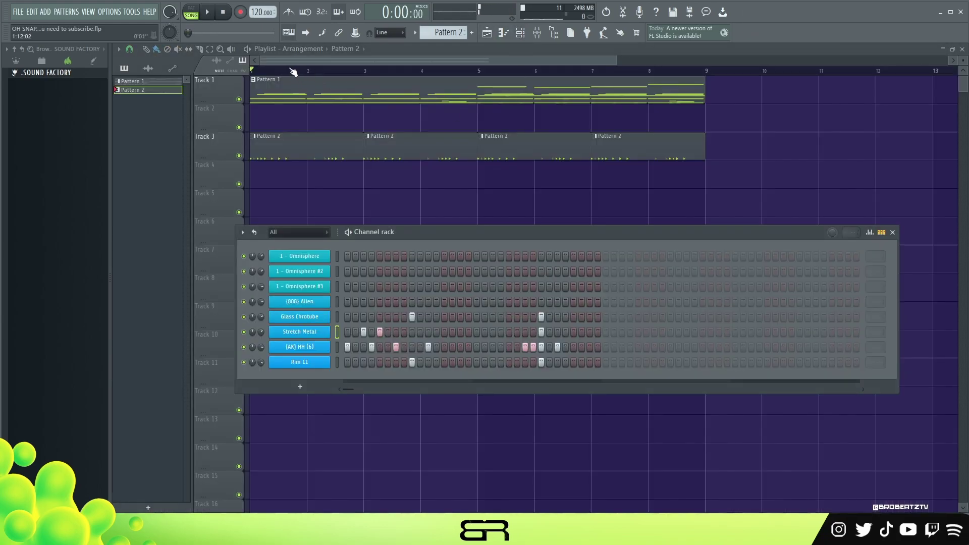
drag(481, 74, 262, 79)
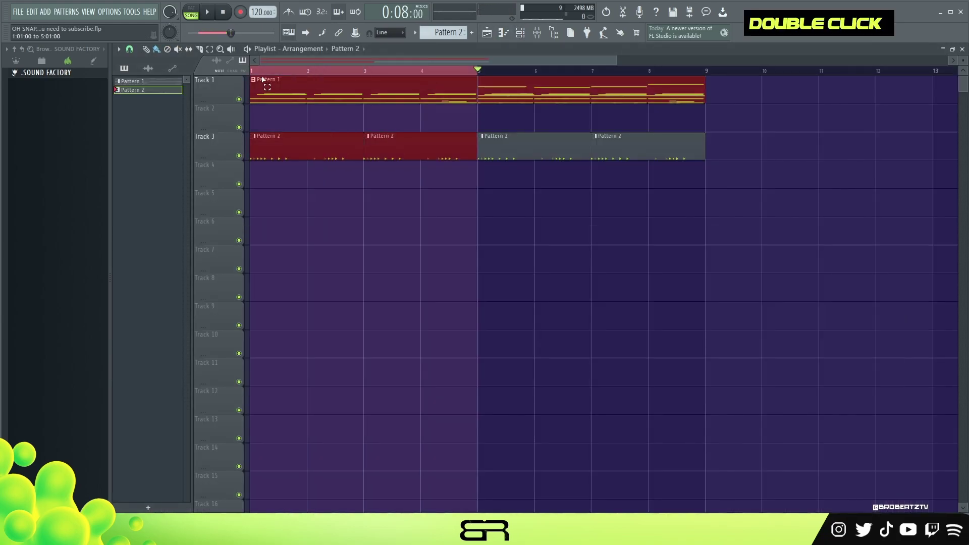
click(209, 16)
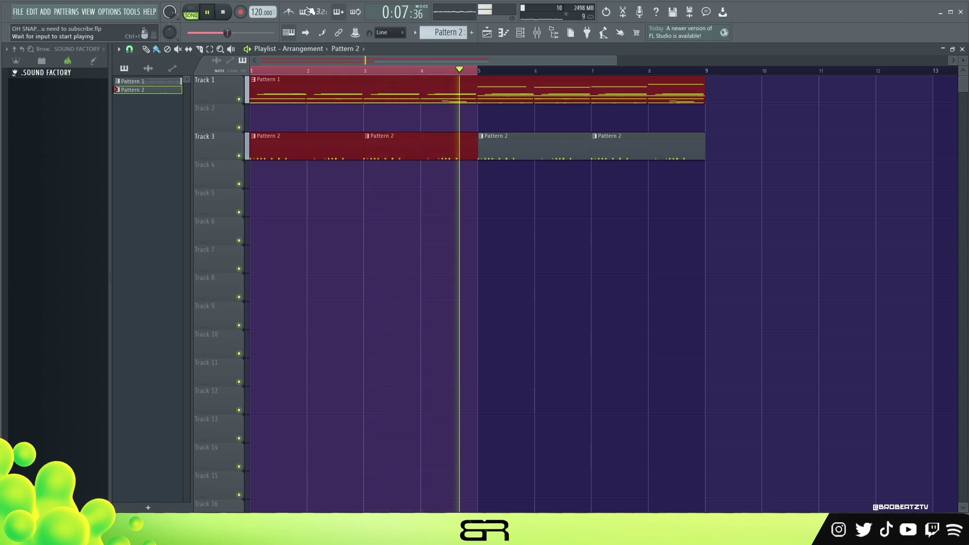
key(space)
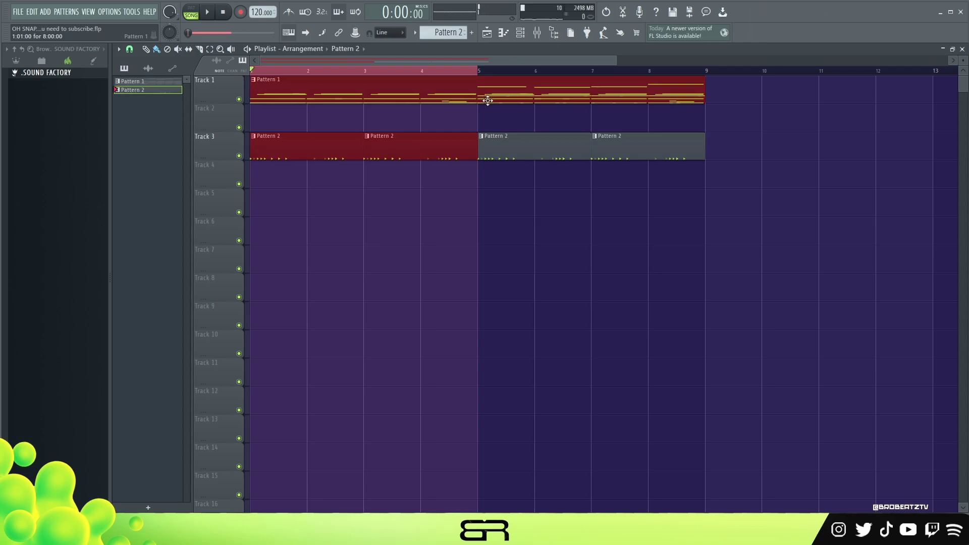
Inspect the Insert 1 track in the mixer, then return to the playlist
key(F9)
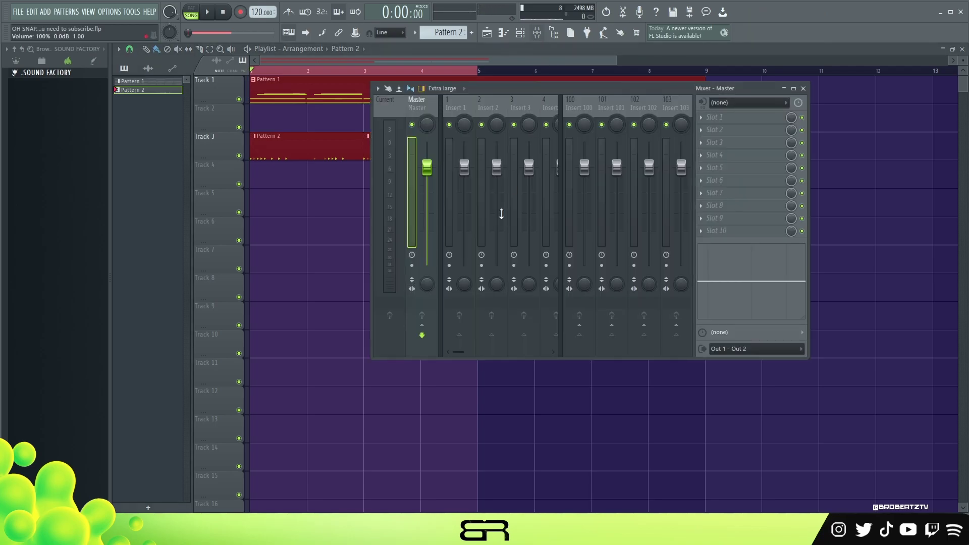
click(520, 161)
click(454, 121)
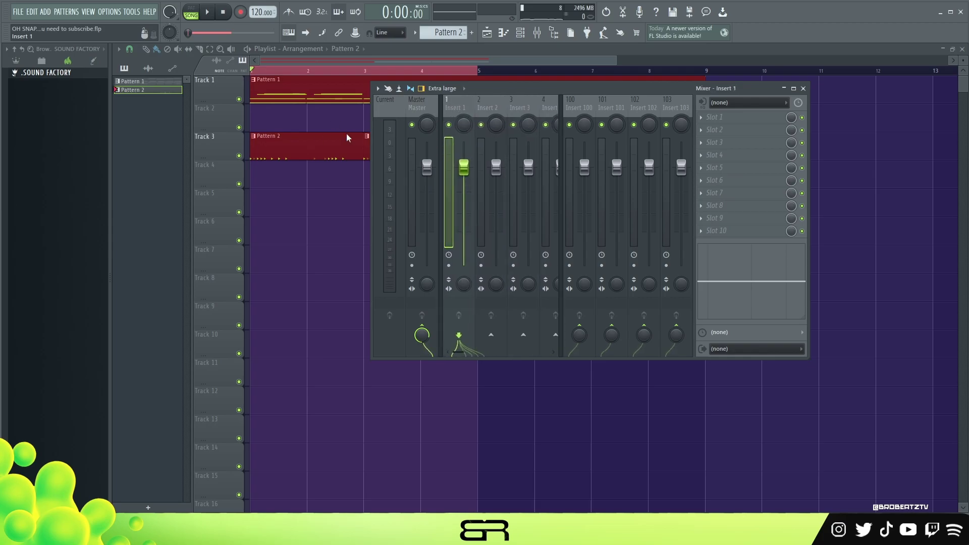
right_click(324, 126)
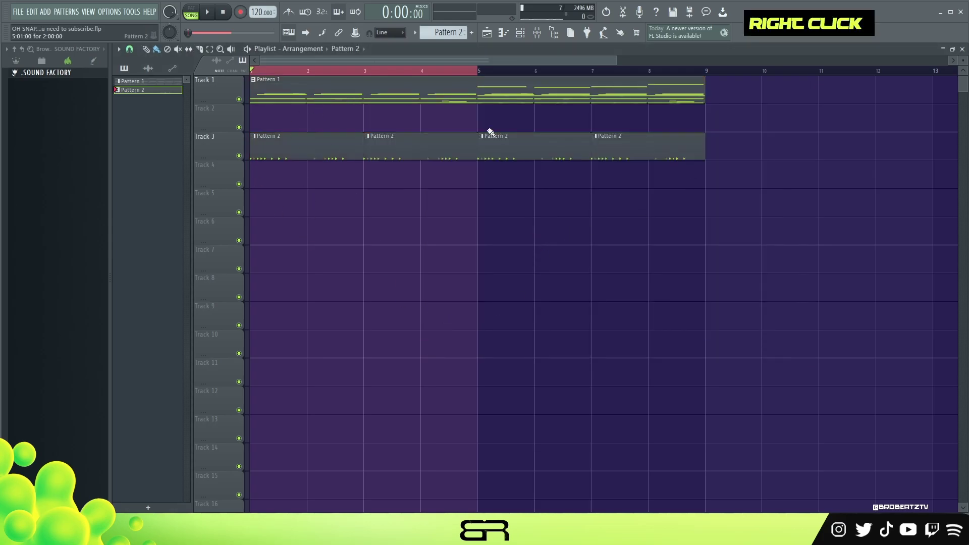